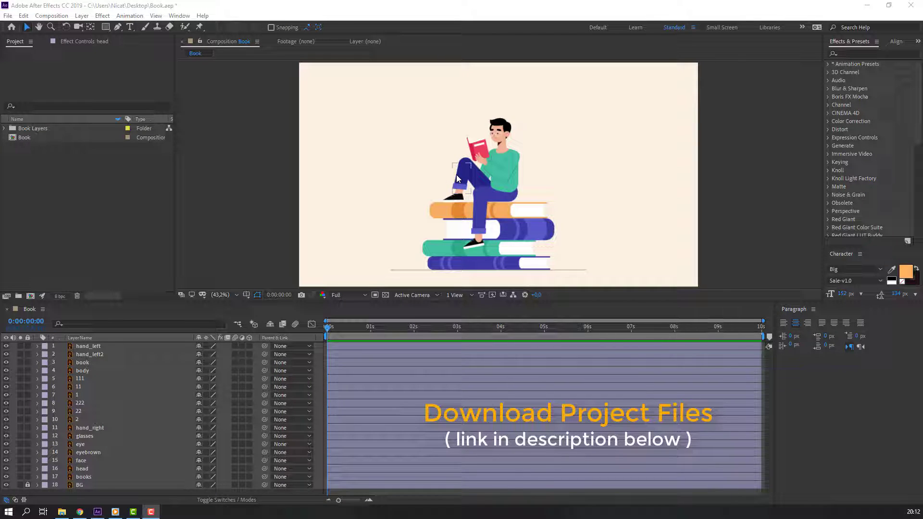
- Pre-compose the glasses, eye, eyebrown, face and head layers into a new composition named head
left_click(341, 218)
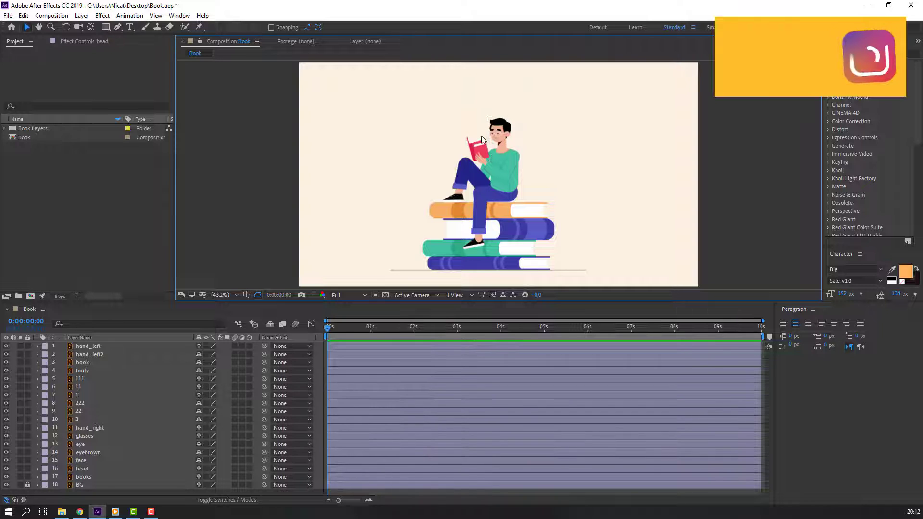
left_click(80, 468)
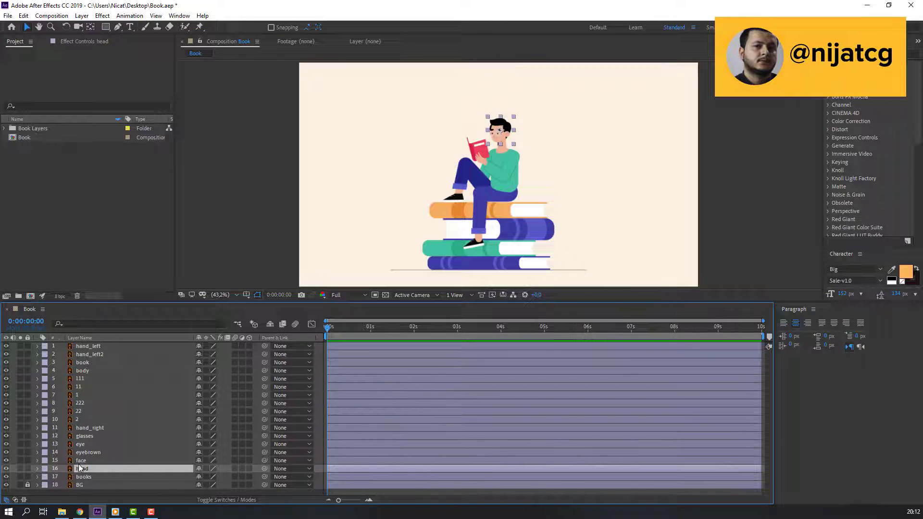
left_click(81, 460, "shift")
left_click(82, 452, "shift")
left_click(82, 443, "shift")
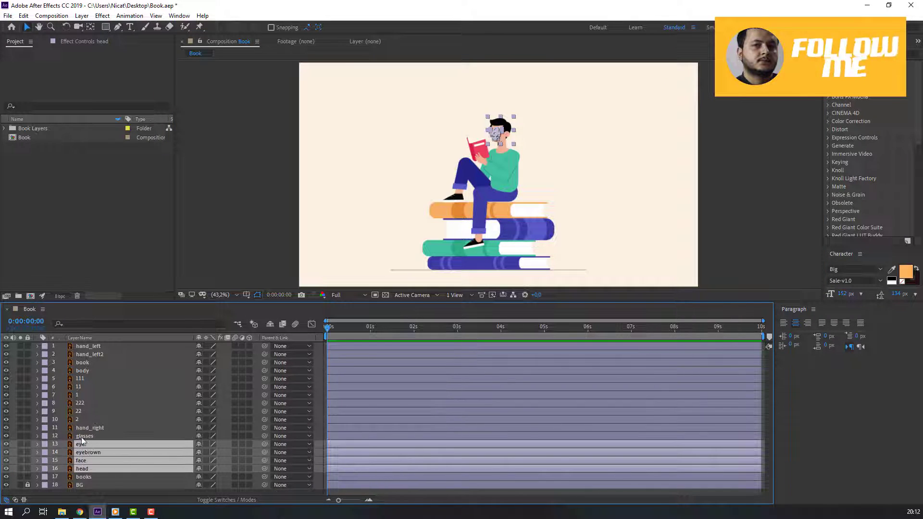
left_click(85, 437, "shift")
right_click(82, 448)
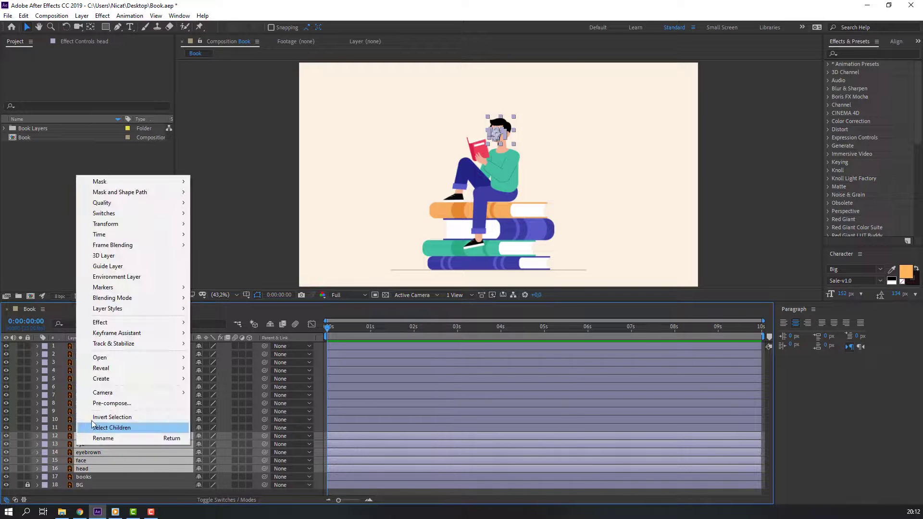
left_click(111, 402)
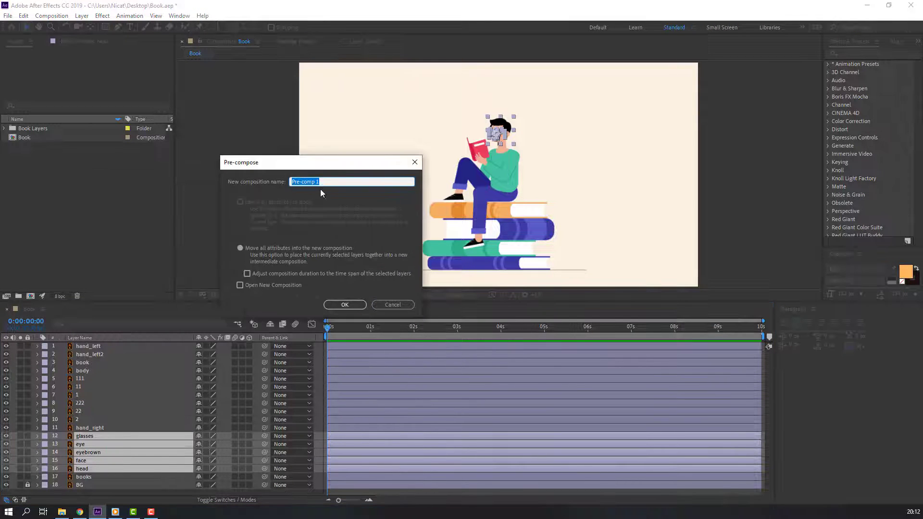
type("head")
left_click(344, 305)
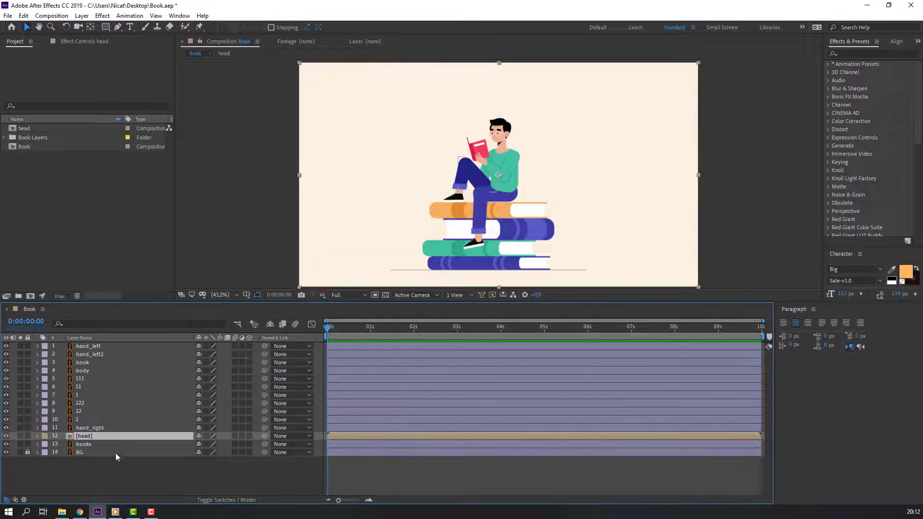
- Inside the head composition, add a null object and parent all five facial layers to it
double_click(85, 437)
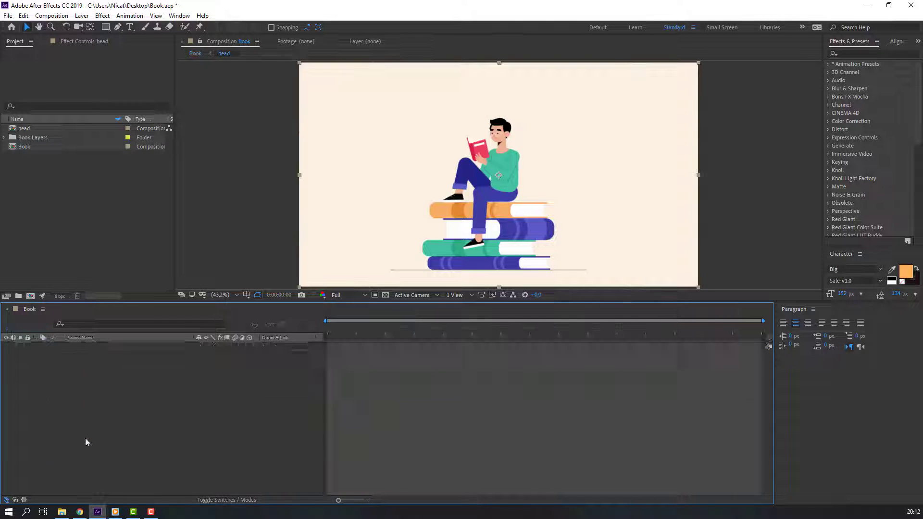
scroll(499, 105, "up", 2)
left_click_drag(500, 105, 465, 141)
scroll(465, 140, "down", 2)
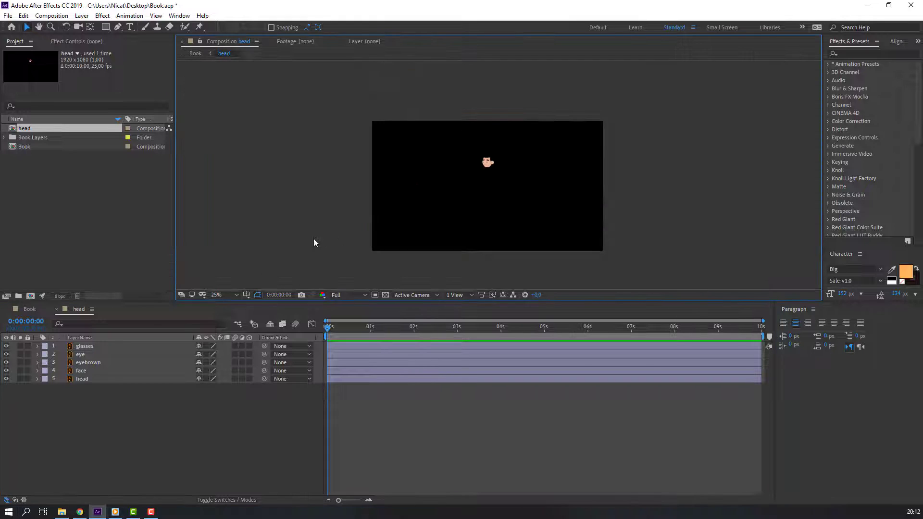
right_click(98, 416)
mouse_move(144, 312)
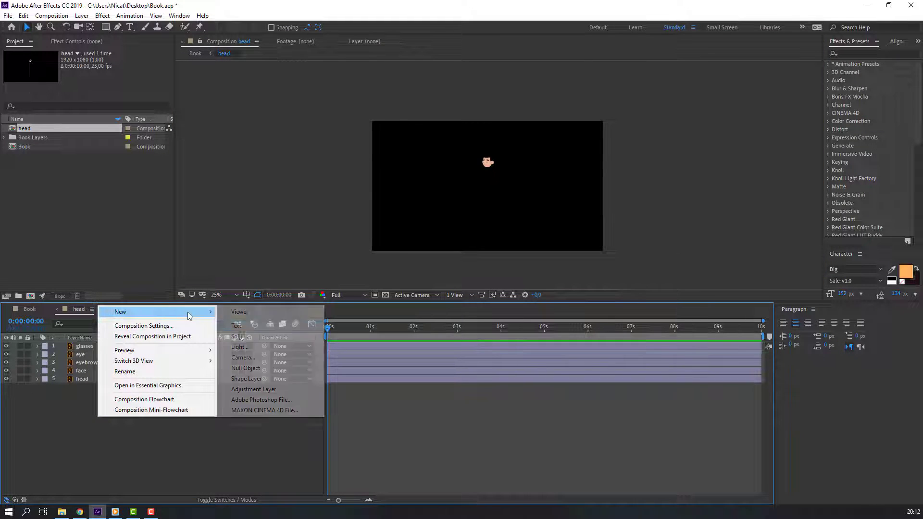
left_click(242, 368)
left_click_drag(125, 417, 124, 358)
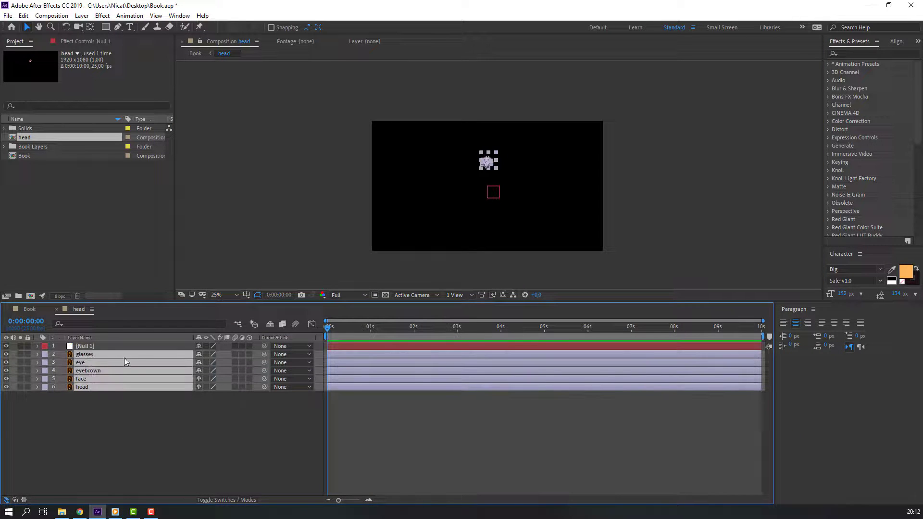
left_click_drag(264, 354, 89, 345)
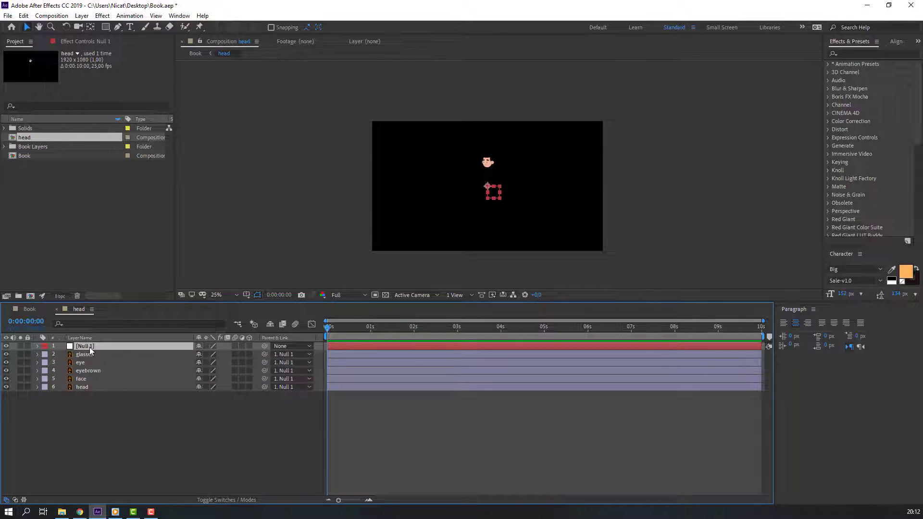
- Scale the null up to about 518% to enlarge the head, and show the transparency grid
key("s")
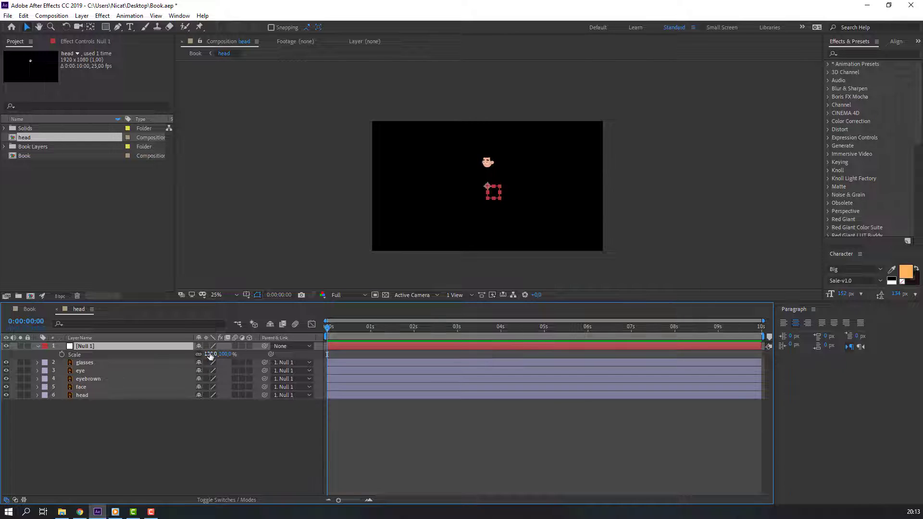
left_click_drag(210, 355, 517, 294)
left_click(391, 293)
left_click(386, 294)
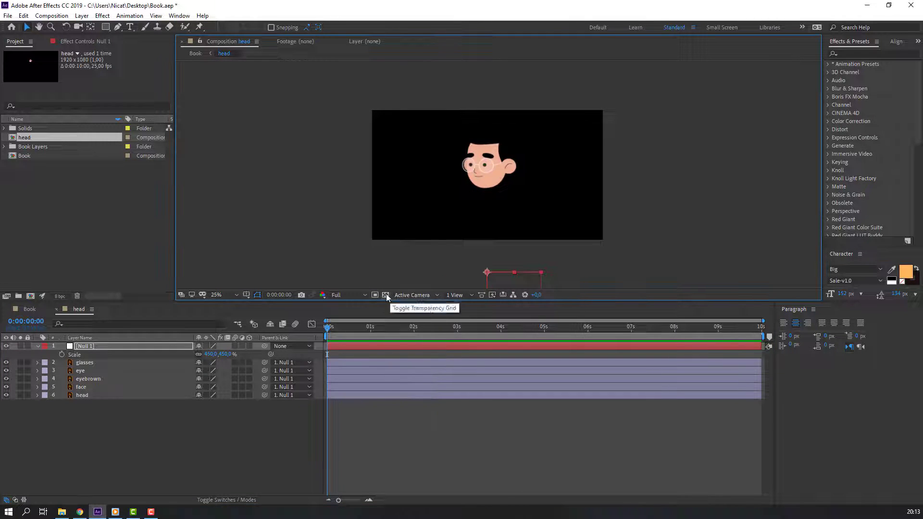
left_click(385, 294)
left_click_drag(211, 354, 525, 307)
- Delete the null object from the head composition, keeping the enlarged facial layers
left_click(112, 430)
left_click(87, 348)
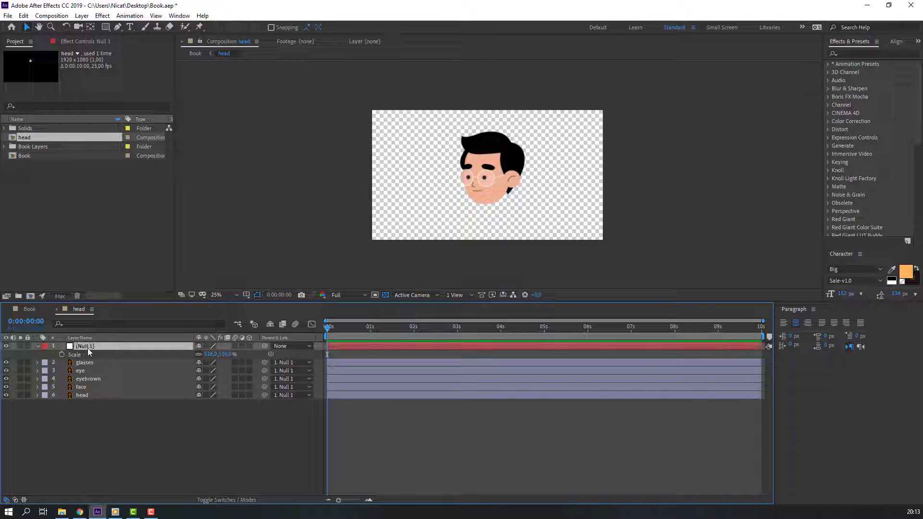
key("Delete")
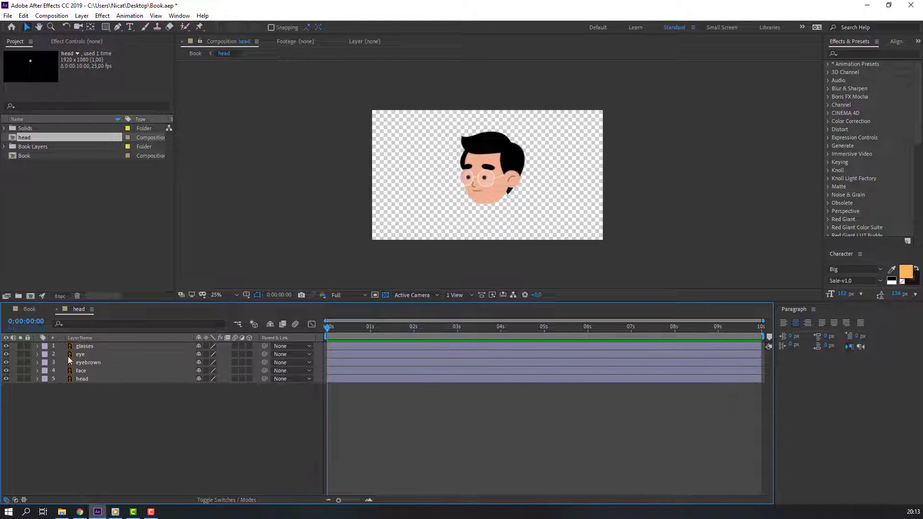
- In the Book composition, bring the head layer to the front of the stack and scale it to 29%
left_click(30, 313)
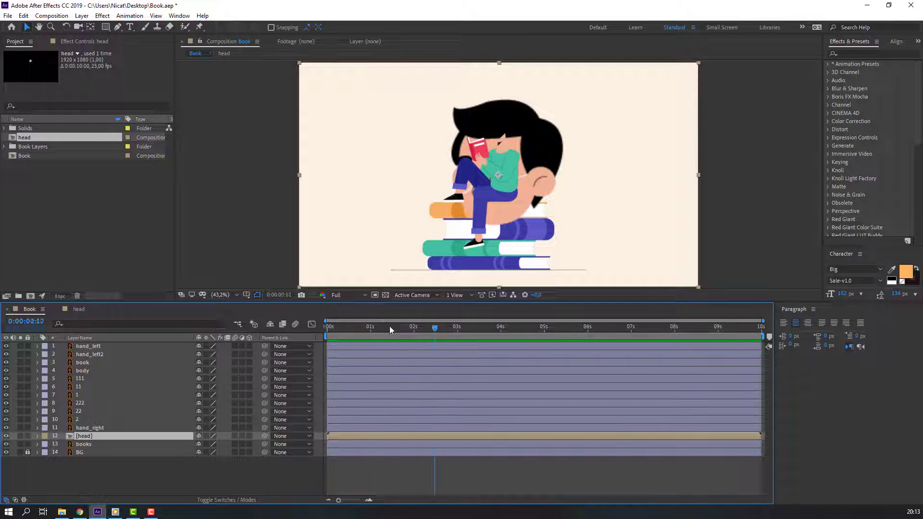
key("Home")
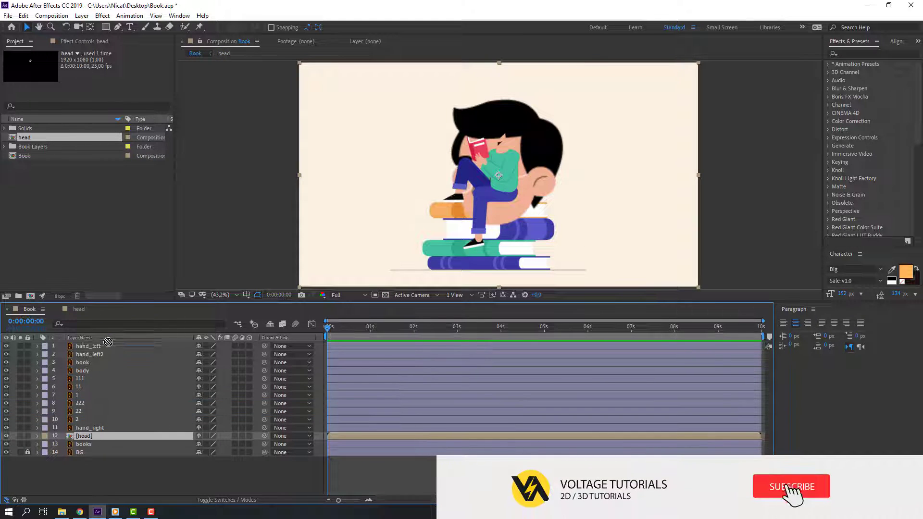
key("ctrl+shift+bracketright")
key("s")
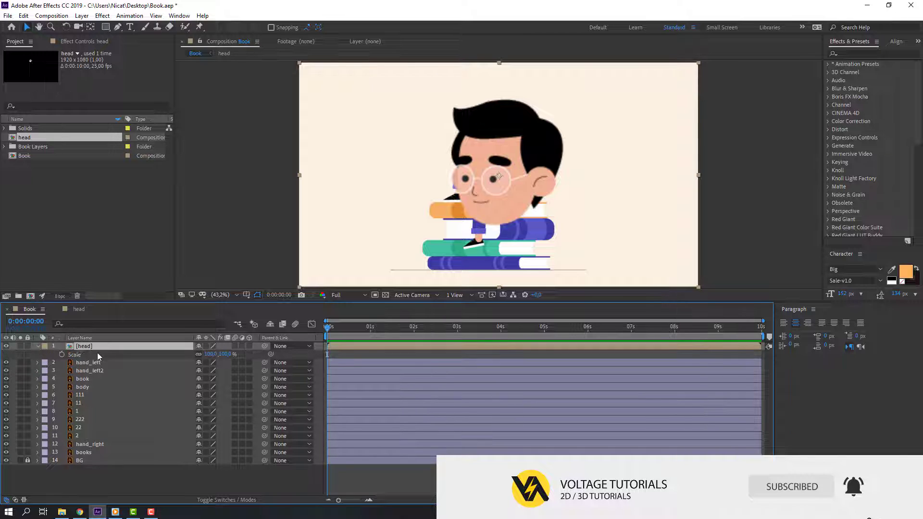
left_click_drag(214, 360, 180, 361)
- Reposition the head layer above the character's neck and undo the last adjustment
scroll(490, 190, "up", 3)
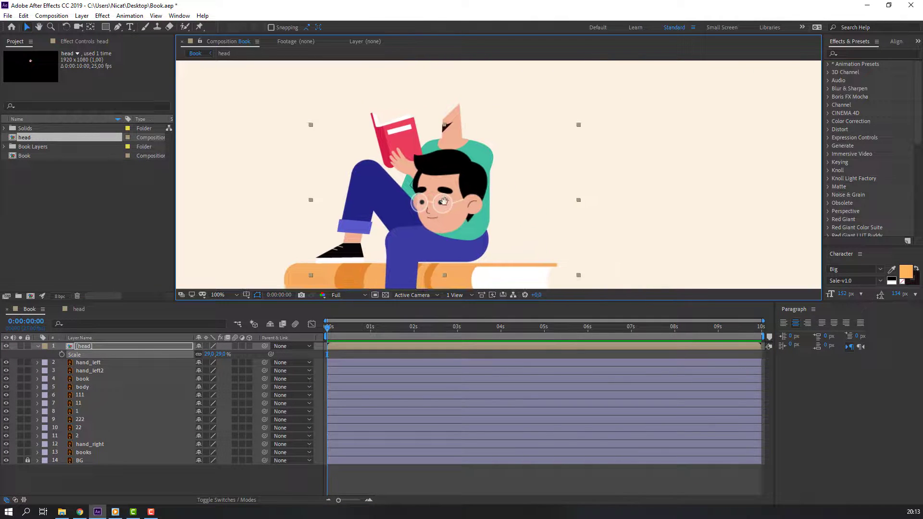
scroll(425, 156, "up", 2)
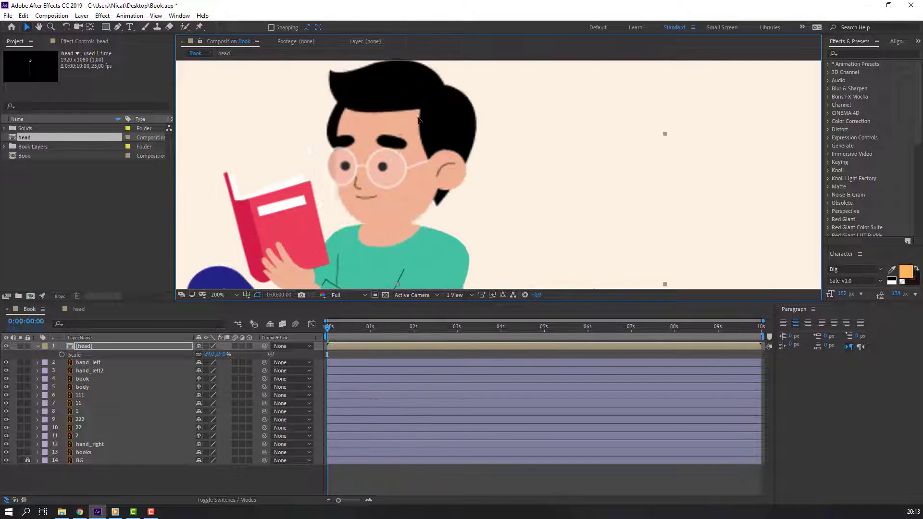
left_click_drag(397, 138, 392, 176)
key("ctrl+z")
- Solo the head layer, move its anchor point to the base of the chin, and turn solo off again
left_click(88, 355)
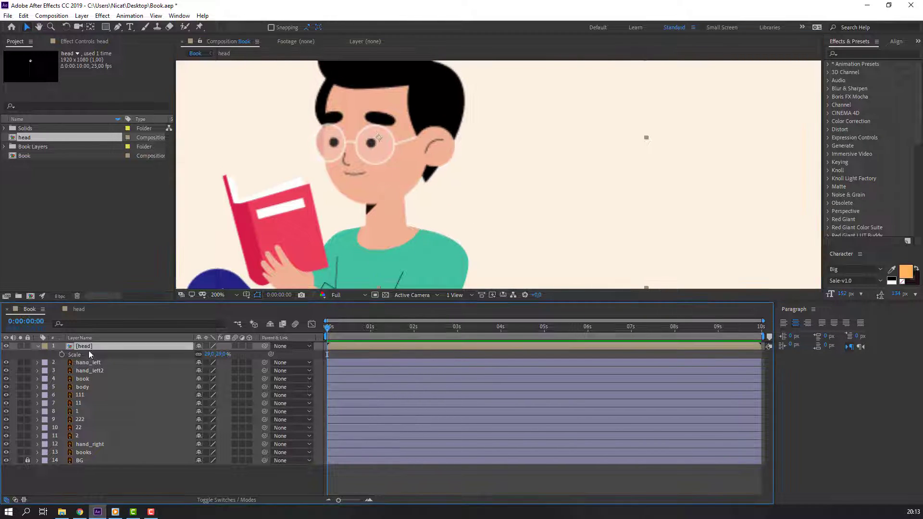
left_click(20, 346)
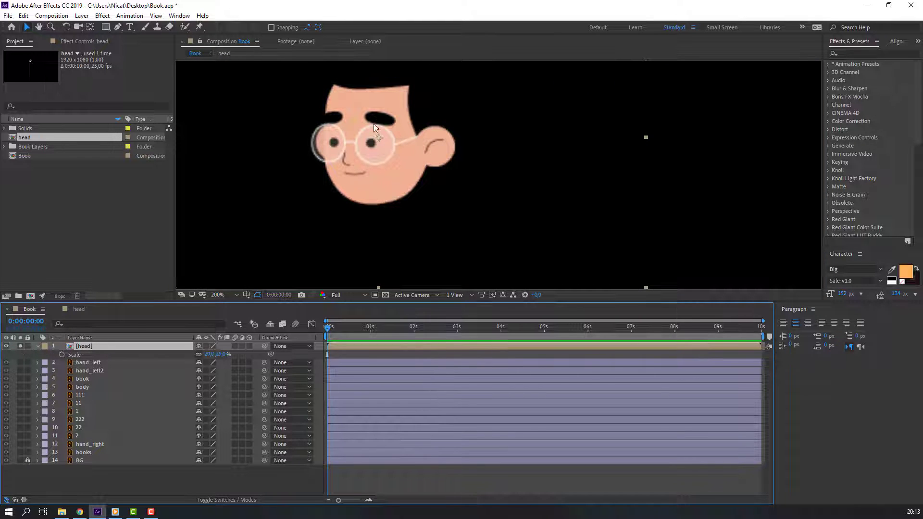
left_click_drag(377, 140, 369, 164)
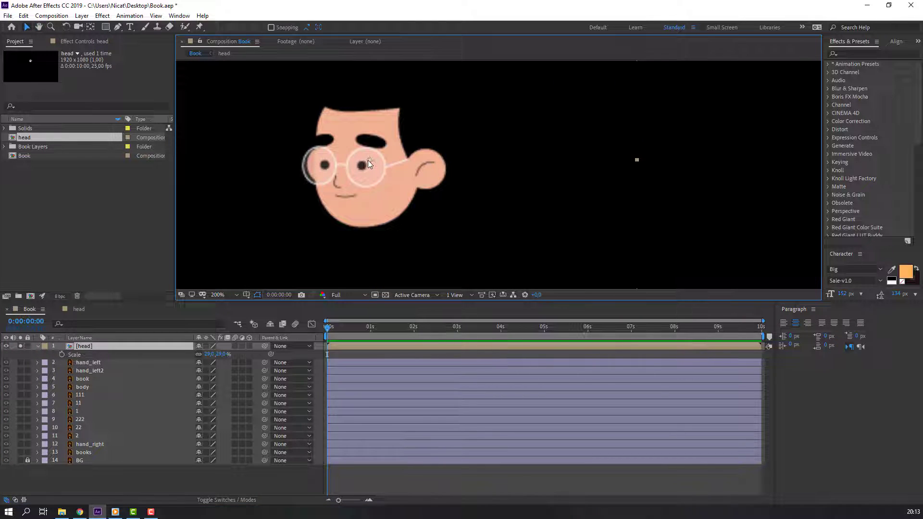
left_click(91, 27)
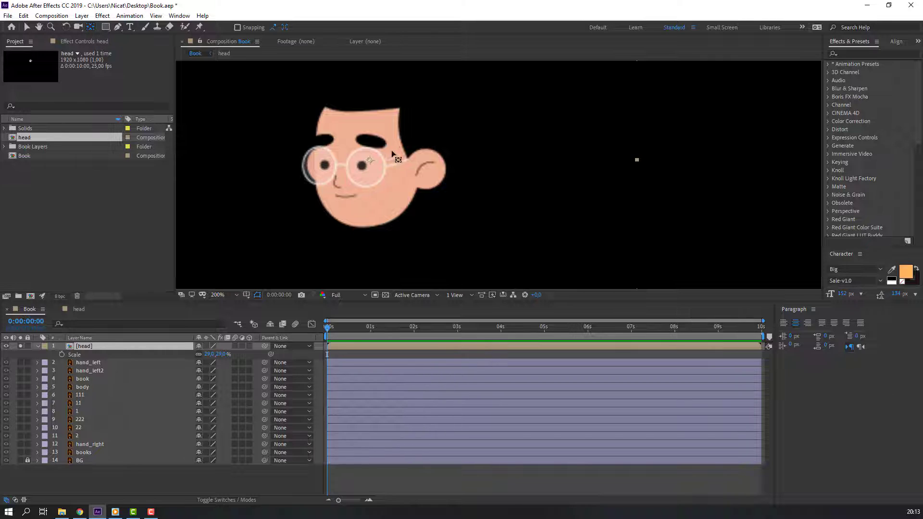
left_click_drag(368, 166, 364, 225)
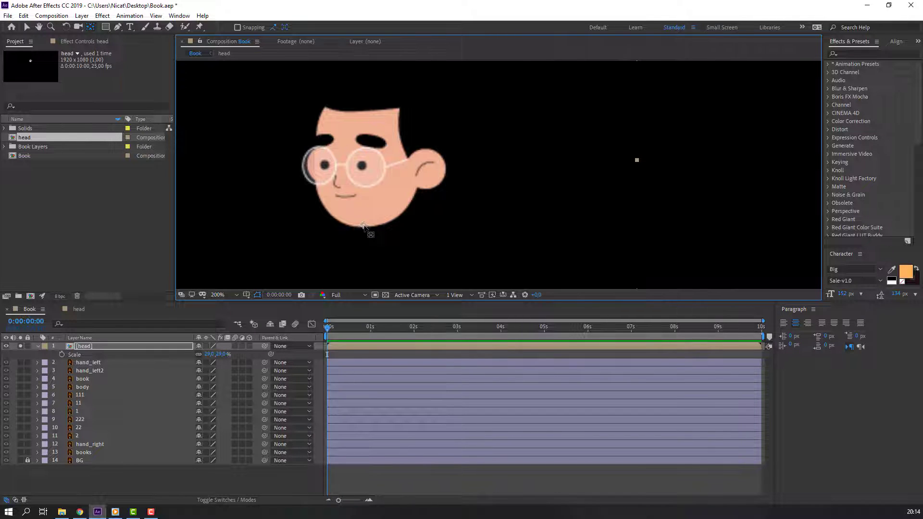
left_click(28, 28)
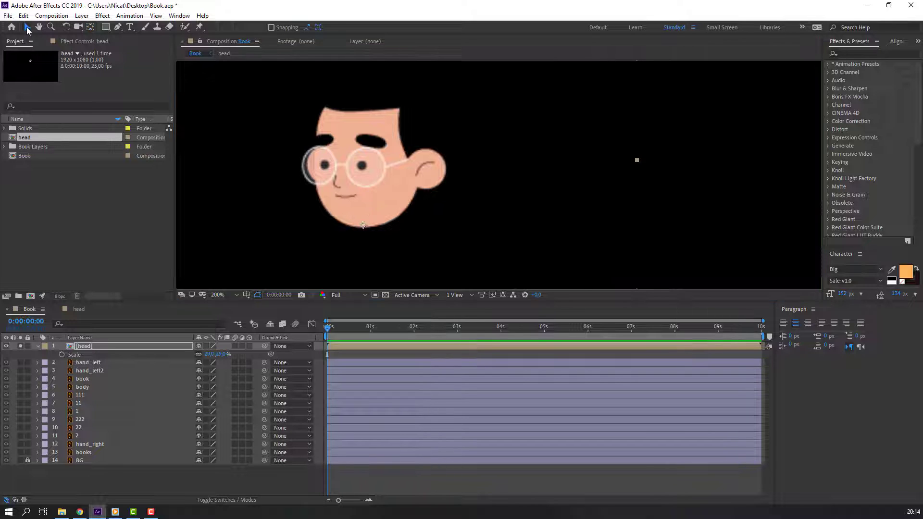
left_click(38, 346)
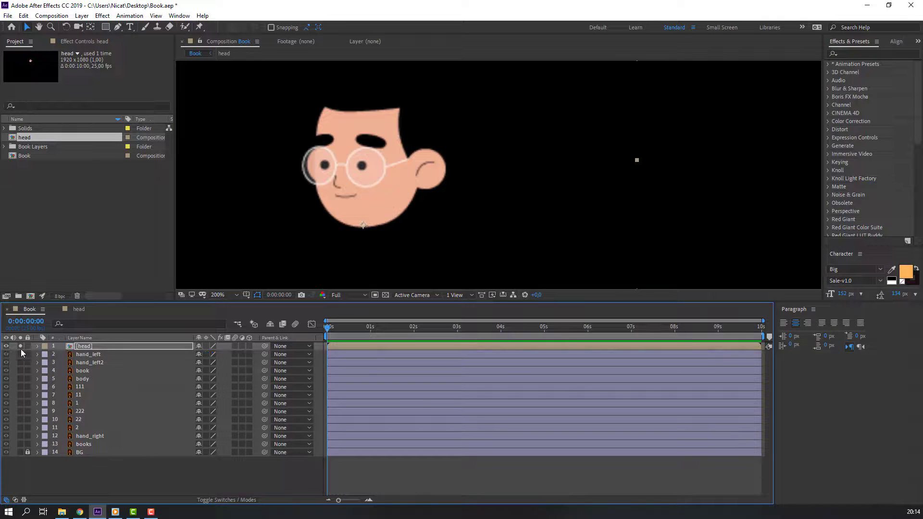
left_click(20, 346)
left_click(92, 348)
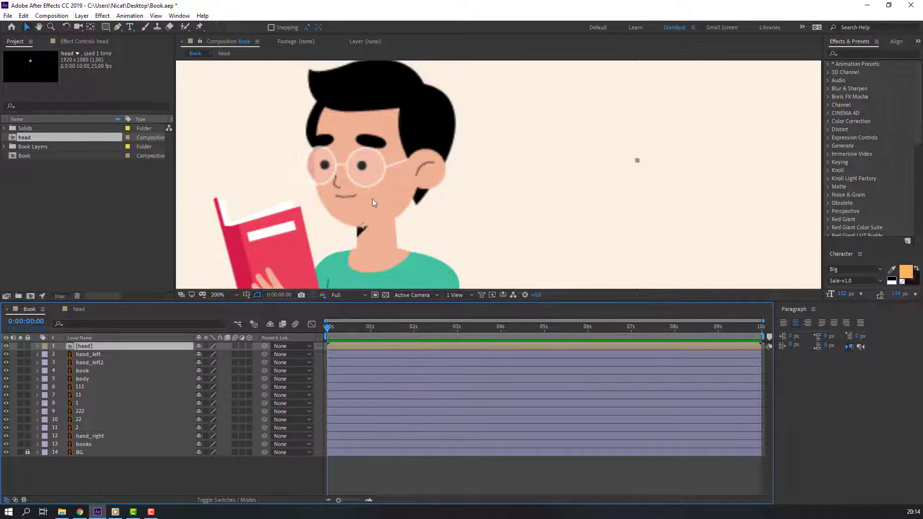
- Isolate the shoe layer 1 with solo and show the transparency grid behind it
left_click_drag(371, 198, 354, 162)
scroll(392, 191, "down", 1)
scroll(391, 203, "down", 1)
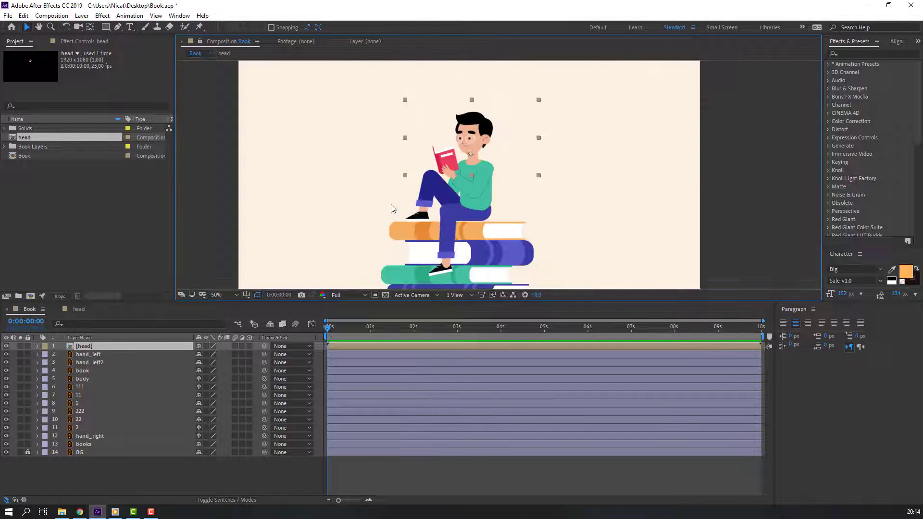
left_click_drag(412, 274, 360, 257)
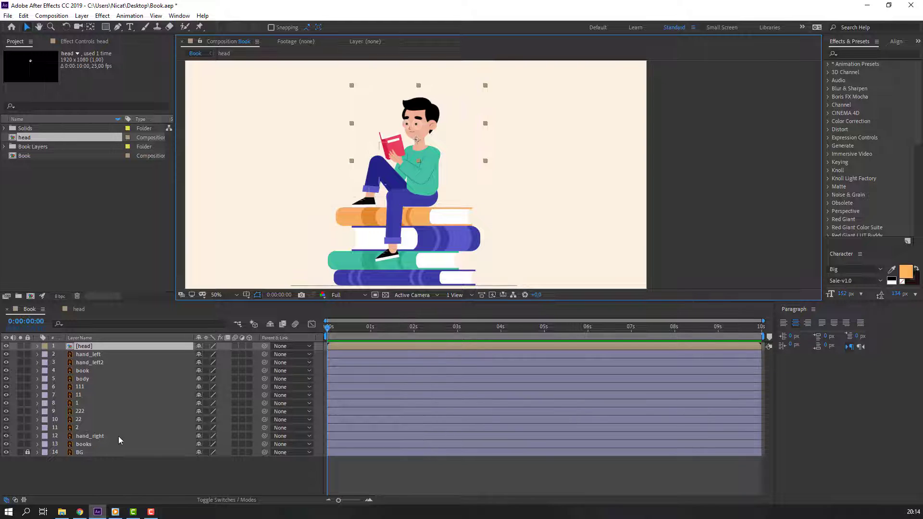
left_click(89, 405)
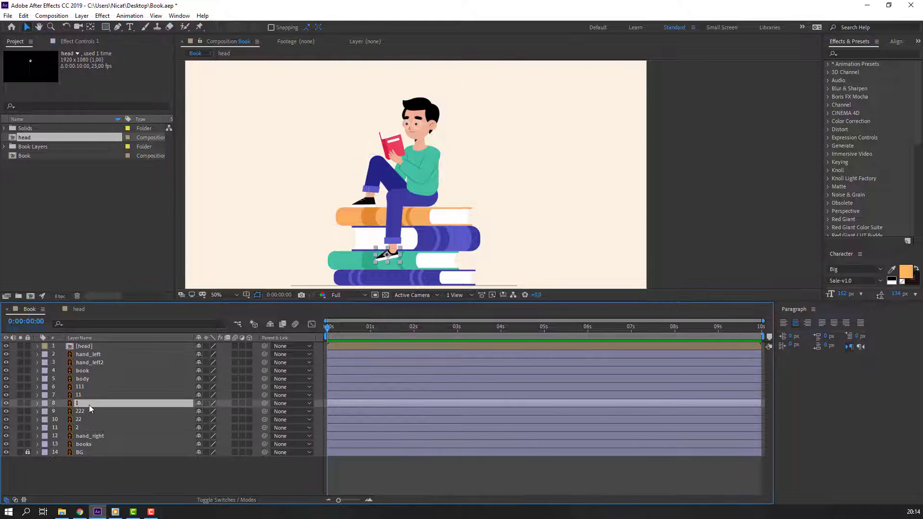
left_click(20, 404)
scroll(387, 230, "up", 1)
left_click_drag(342, 257, 387, 208)
scroll(367, 215, "up", 1)
left_click(385, 295)
left_click_drag(306, 222, 334, 225)
- Move the shoe's anchor point to its ankle opening and turn off solo for layer 1
left_click(92, 29)
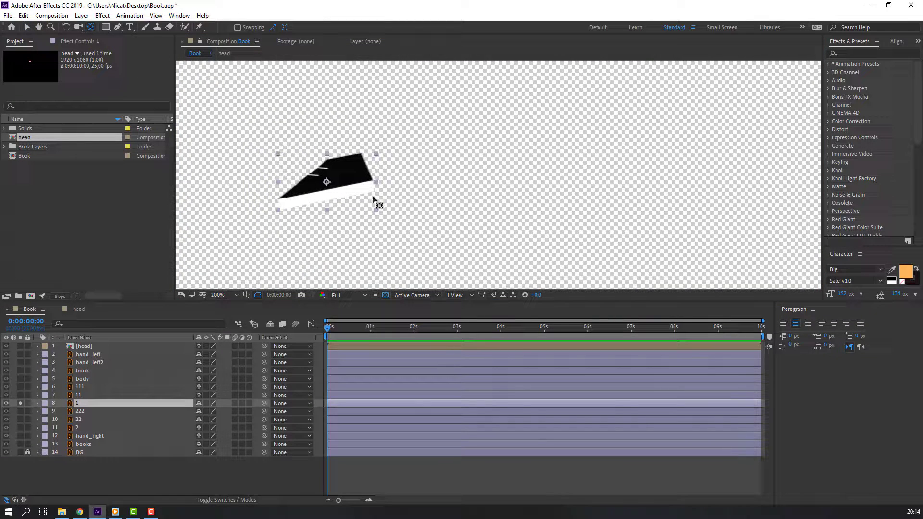
left_click_drag(326, 182, 351, 166)
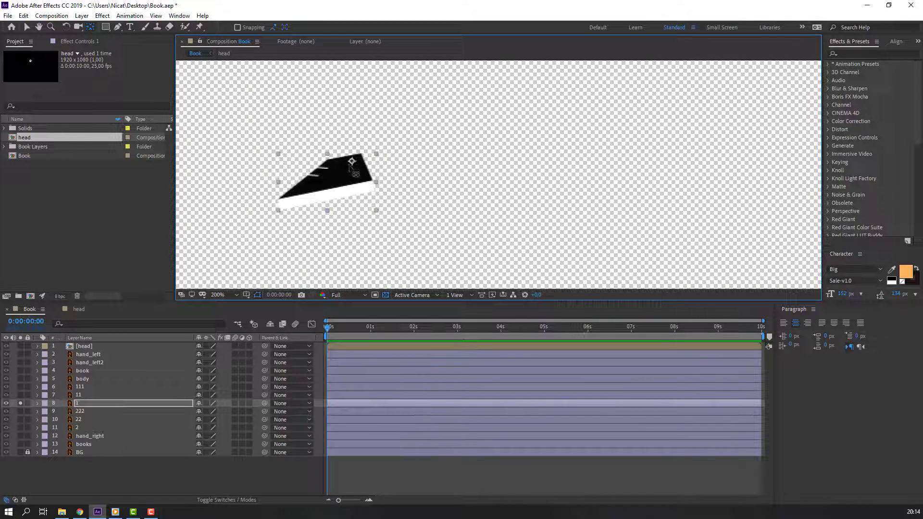
left_click(27, 28)
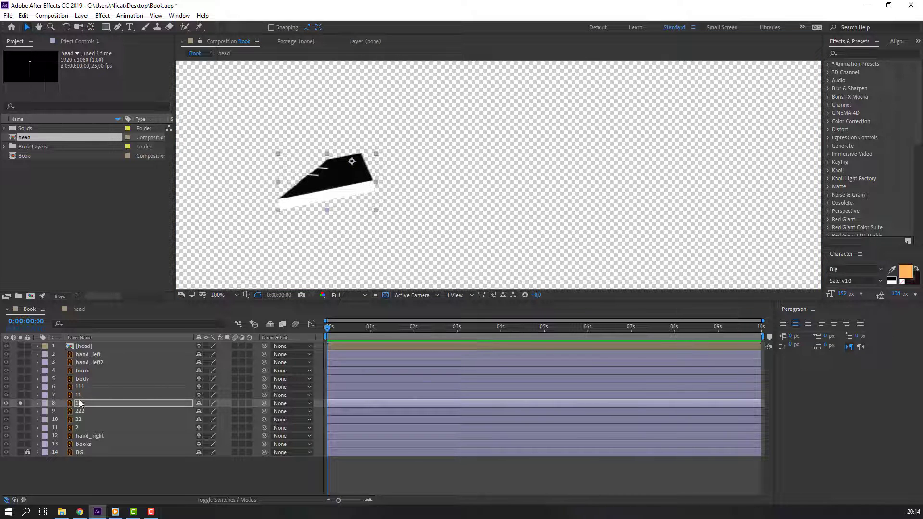
left_click(21, 402)
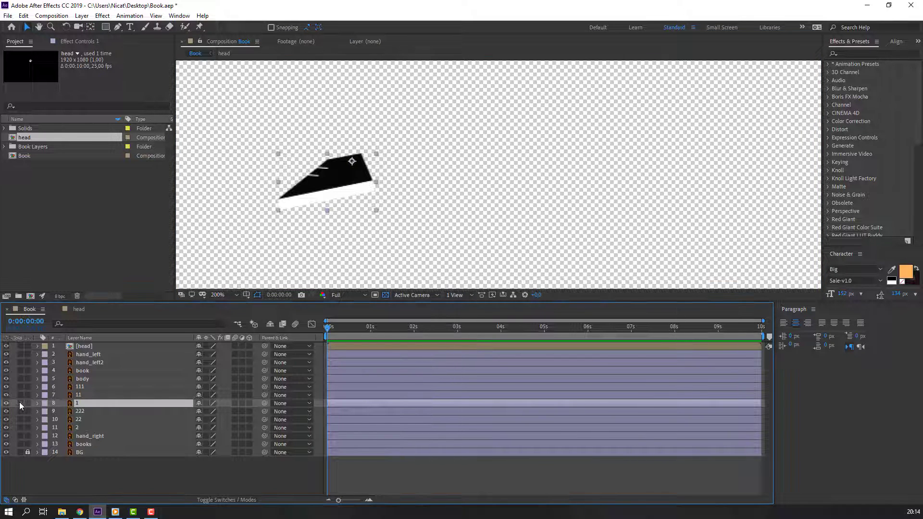
- Solo the lower-leg layer 11, move its anchor point up to the knee, and turn its solo off again
left_click(20, 402)
left_click(82, 394)
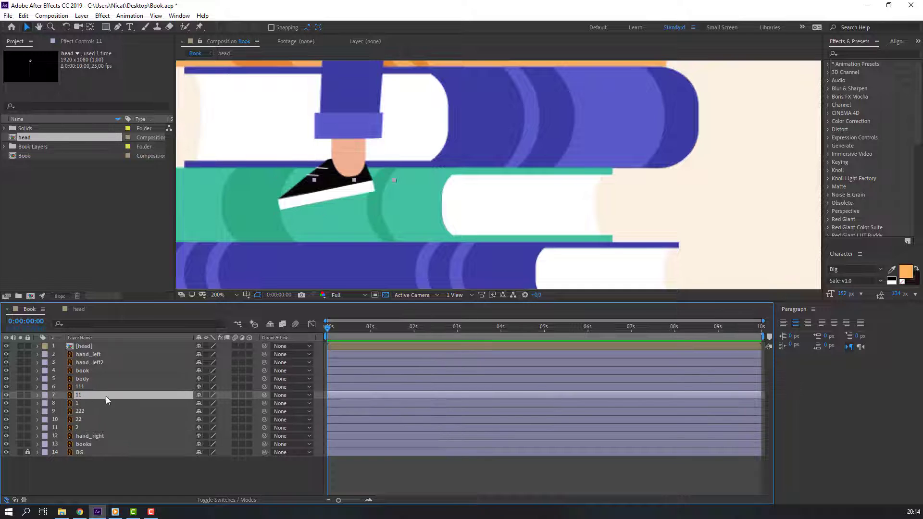
left_click(20, 395)
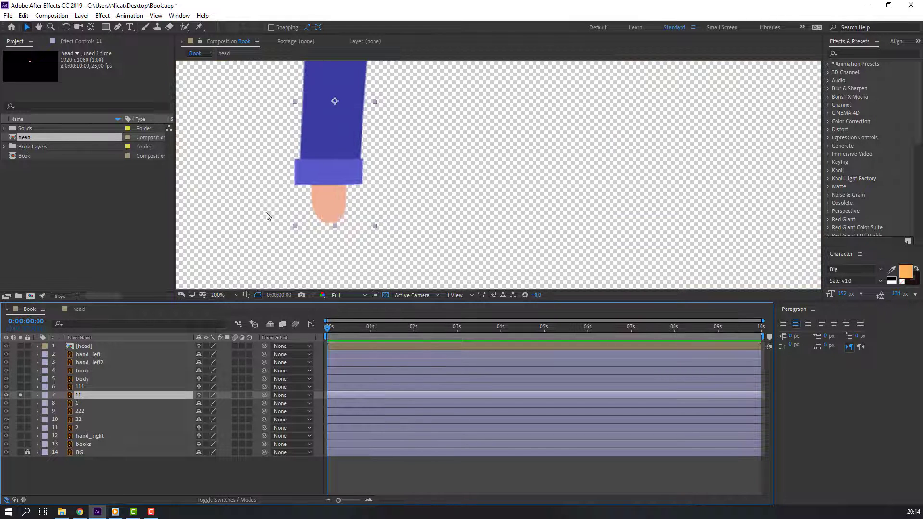
scroll(299, 205, "down", 1)
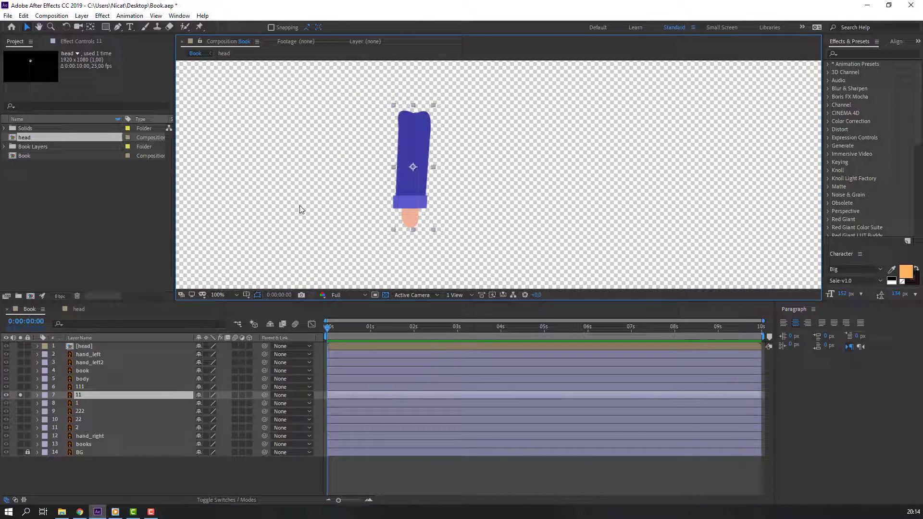
left_click(90, 26)
left_click_drag(413, 167, 415, 120)
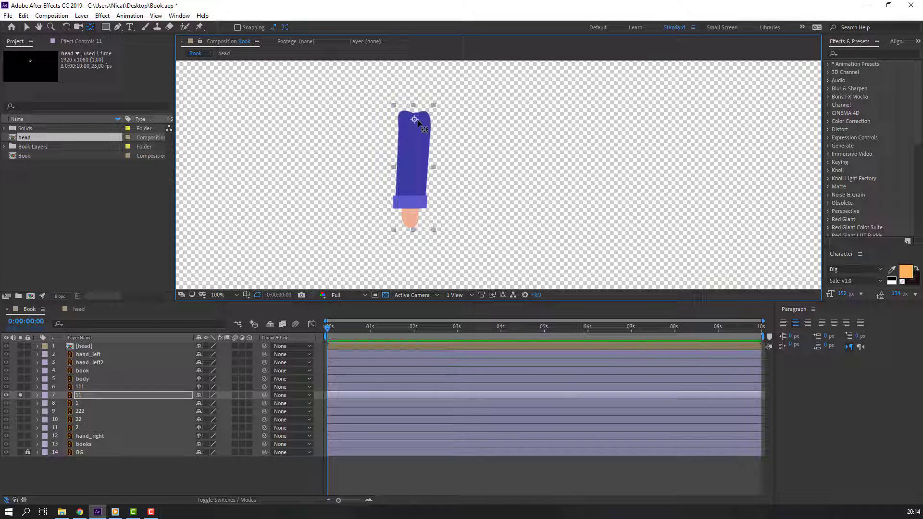
left_click(20, 394)
- Solo the thigh layer 111, move its anchor point to the hip end, and turn its solo off again
left_click(56, 387)
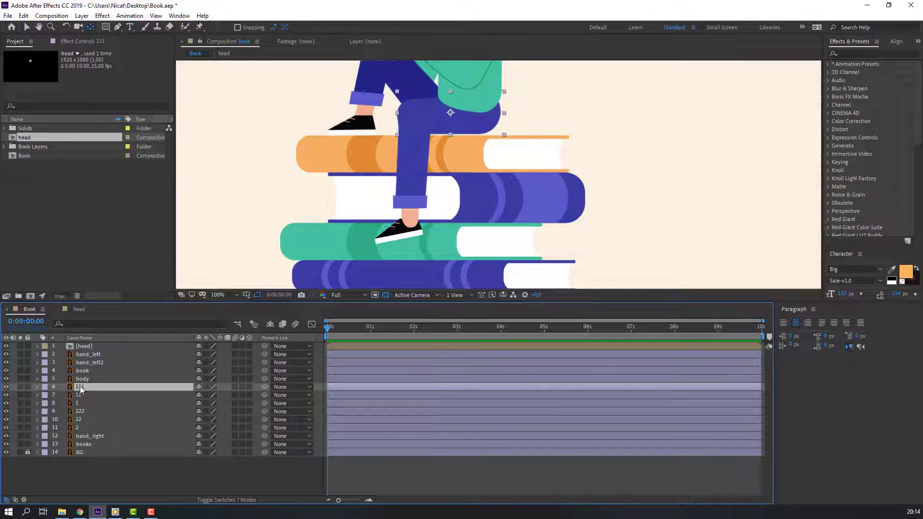
left_click(20, 386)
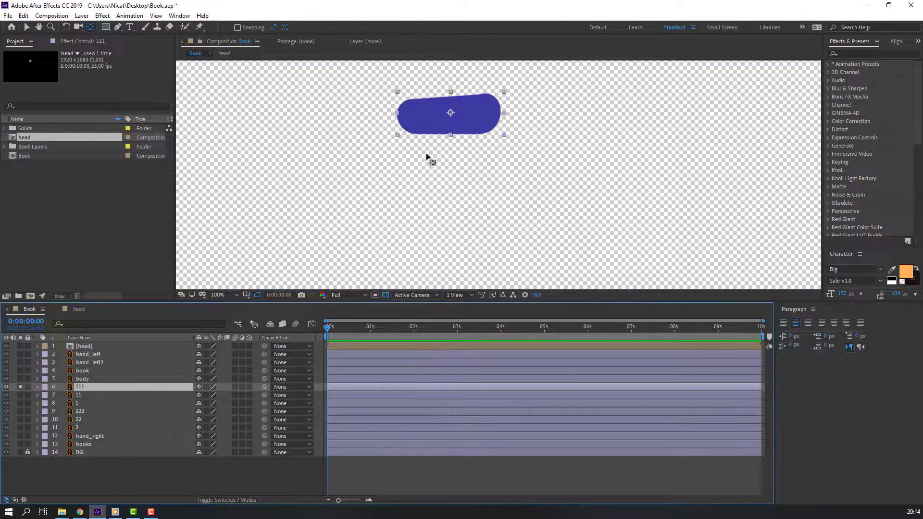
left_click_drag(495, 130, 426, 177)
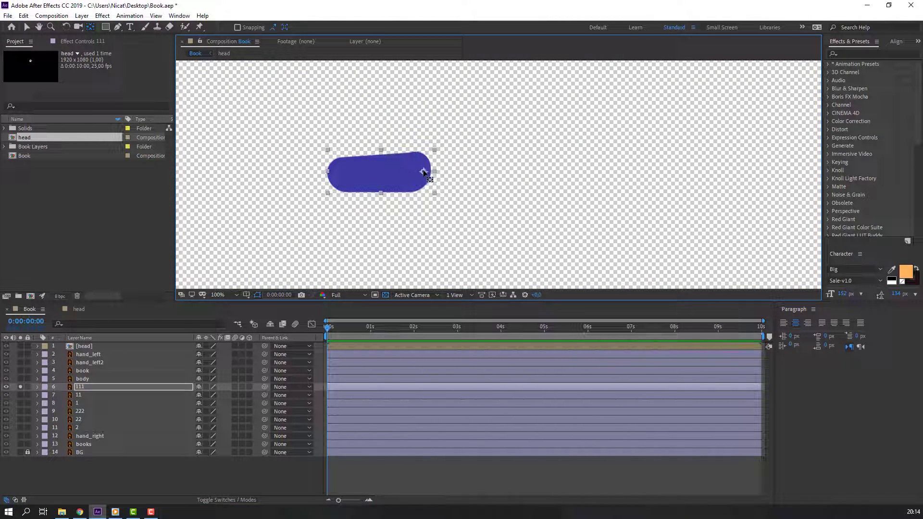
left_click(20, 386)
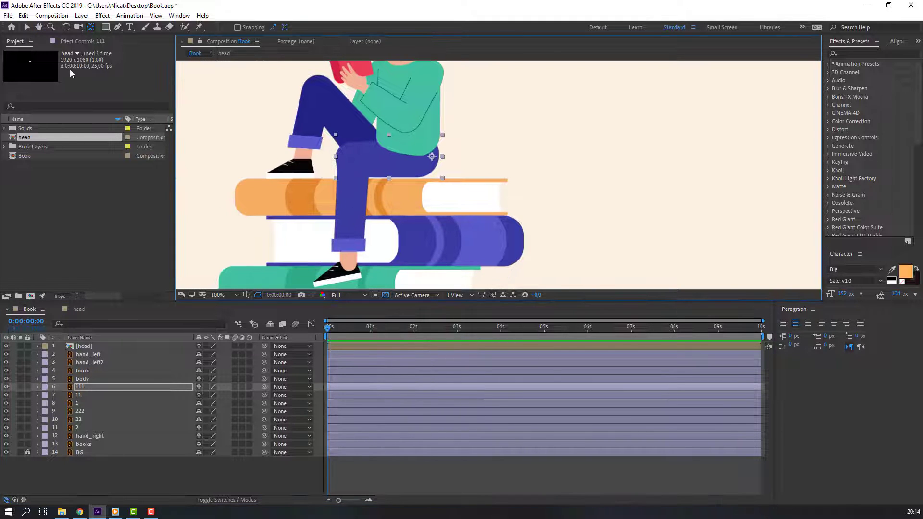
- Parent the shoe layer 1 to the lower-leg layer 11, and layer 11 to the thigh layer 111
left_click(29, 29)
left_click_drag(336, 164, 337, 150)
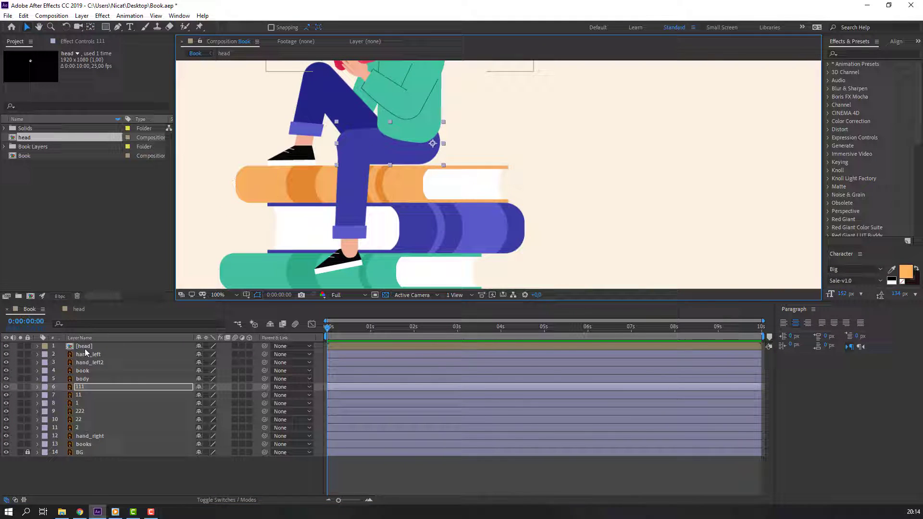
left_click(81, 404)
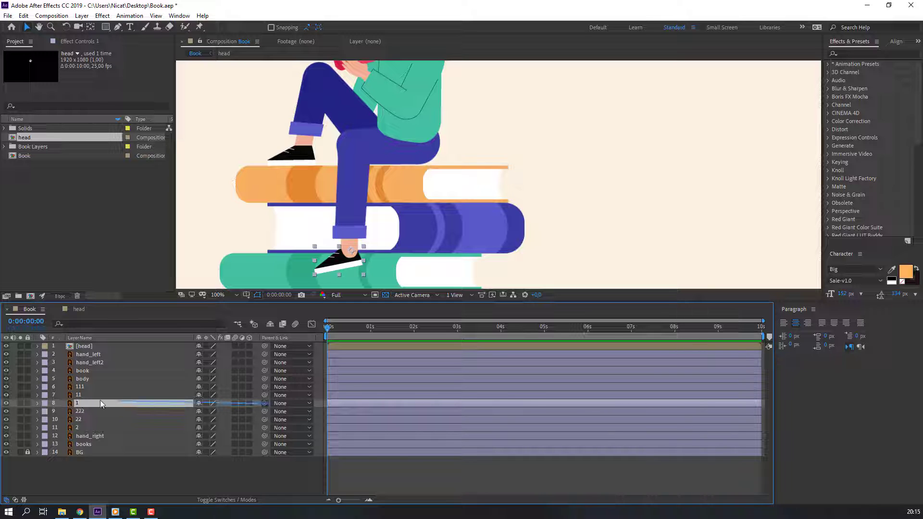
left_click_drag(100, 402, 79, 395)
left_click(79, 397)
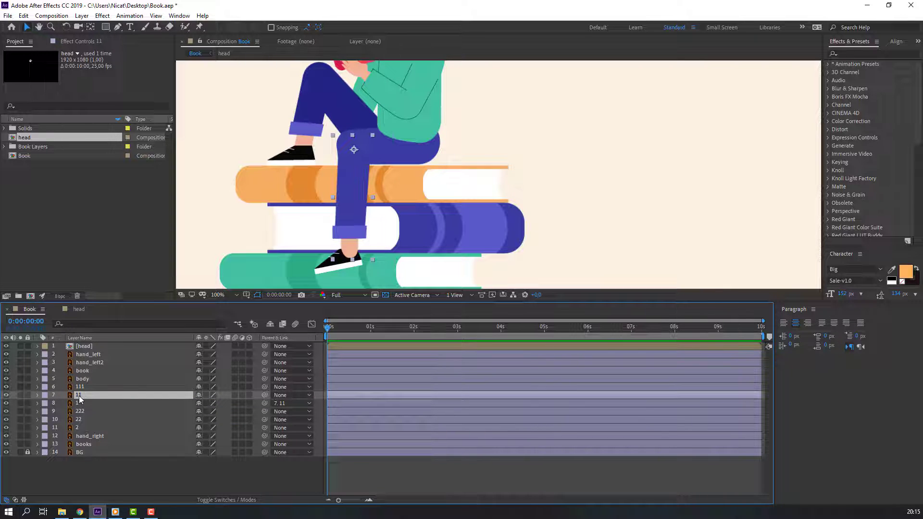
left_click_drag(265, 396, 87, 388)
- Test the front leg's parenting by rotating the thigh layer 111
left_click(87, 387)
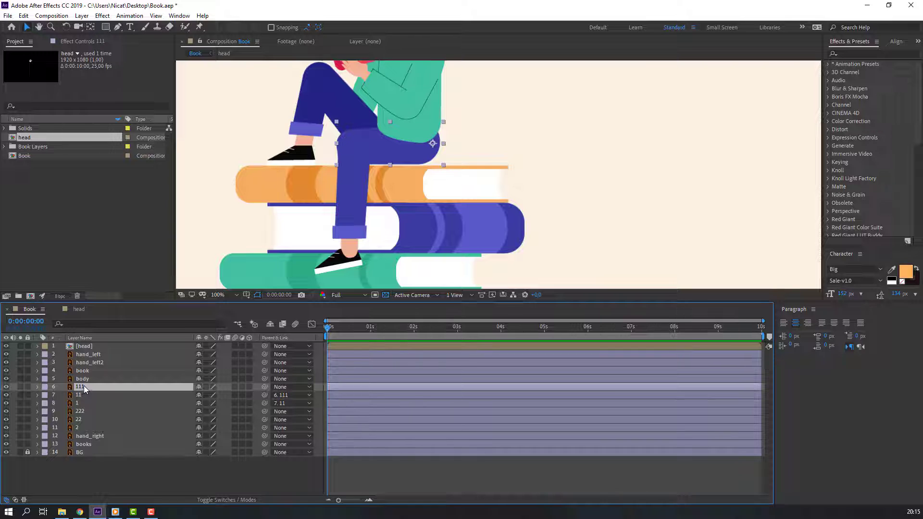
key("r")
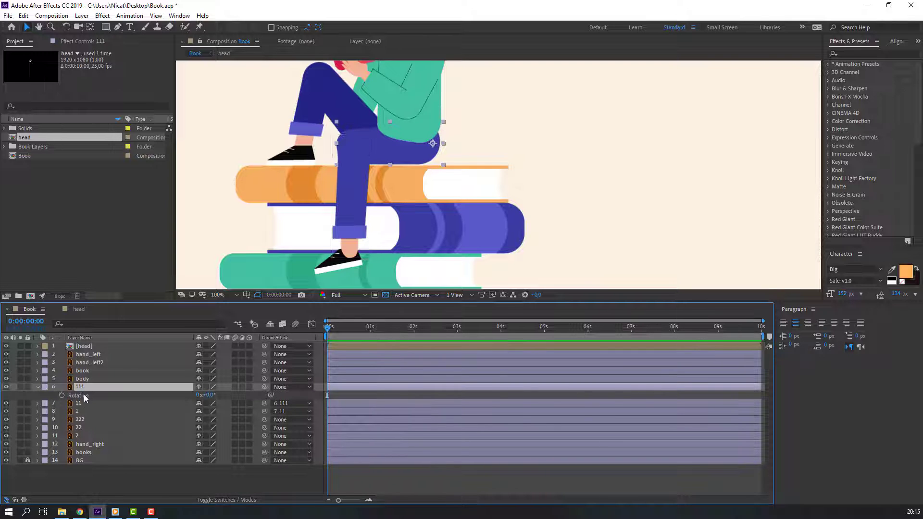
left_click_drag(209, 395, 214, 395)
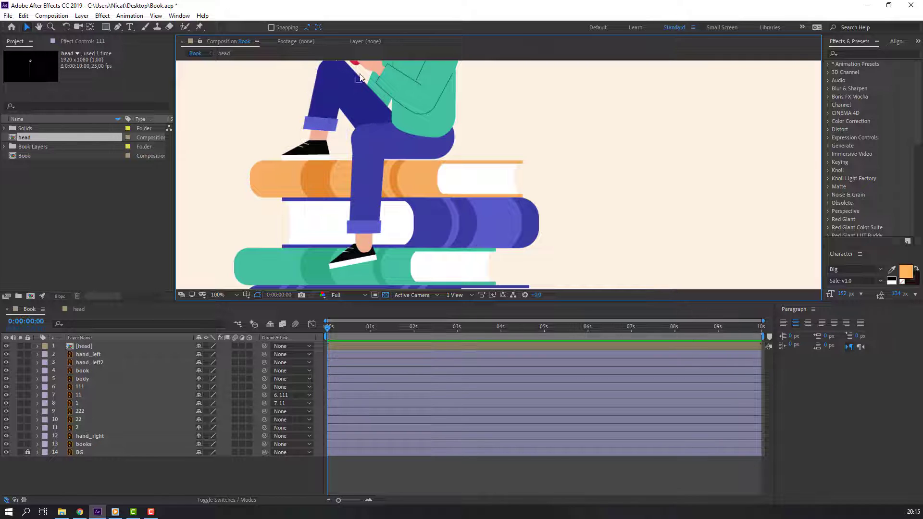
- Solo the other shoe, layer 2, move its anchor point to the ankle opening, and turn its solo off again
left_click(86, 428)
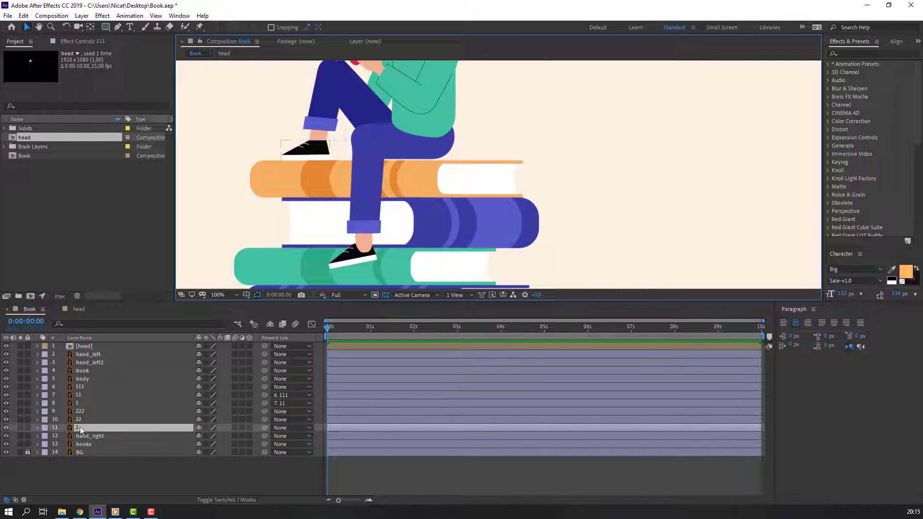
left_click(20, 428)
scroll(317, 202, "up", 2)
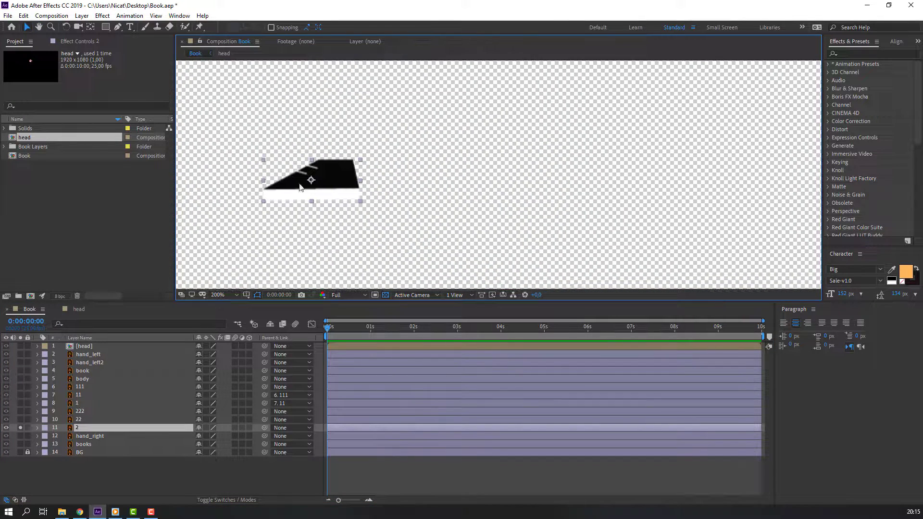
left_click(90, 28)
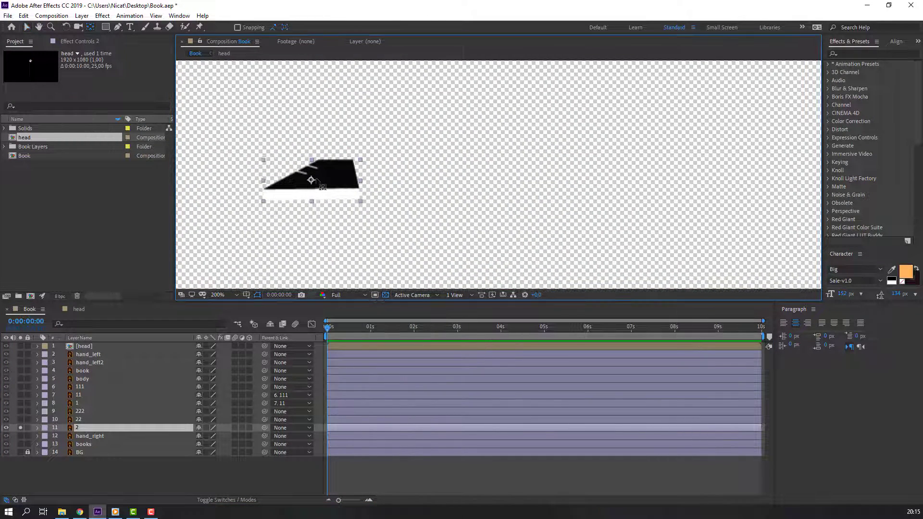
left_click_drag(311, 180, 335, 171)
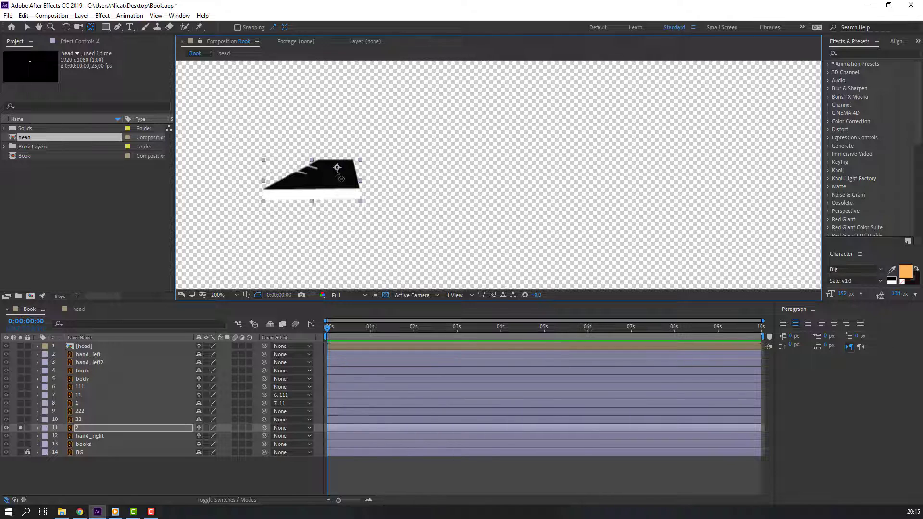
left_click(21, 426)
- Solo the lower-leg layer 22, move its anchor point to the upper end near the knee, and turn its solo off
left_click(84, 419)
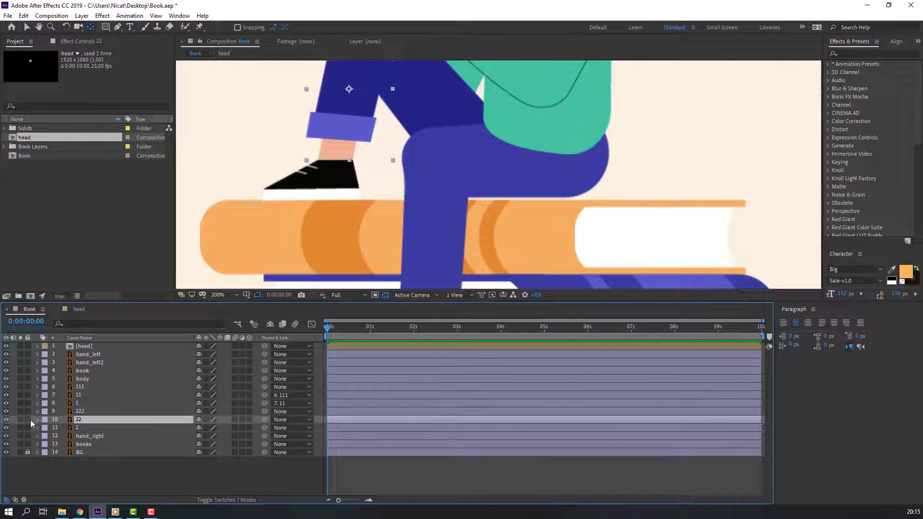
left_click(20, 419)
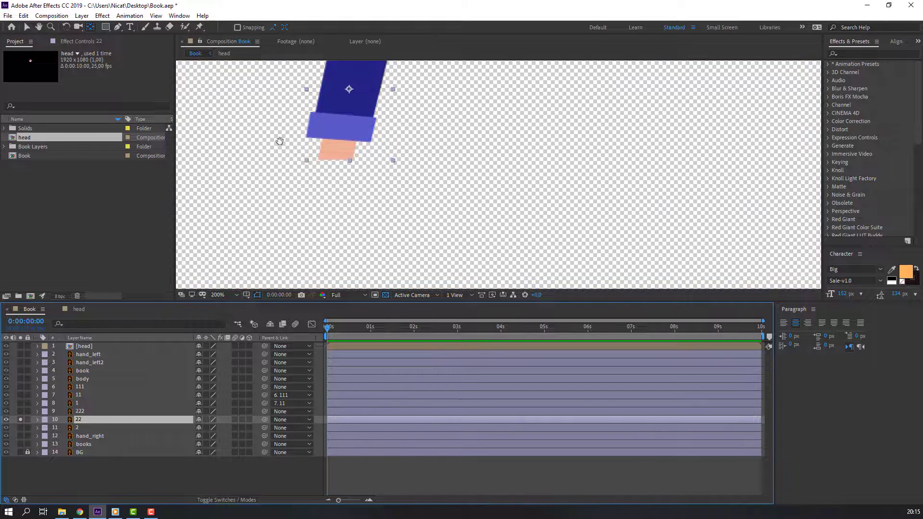
left_click_drag(279, 141, 275, 211)
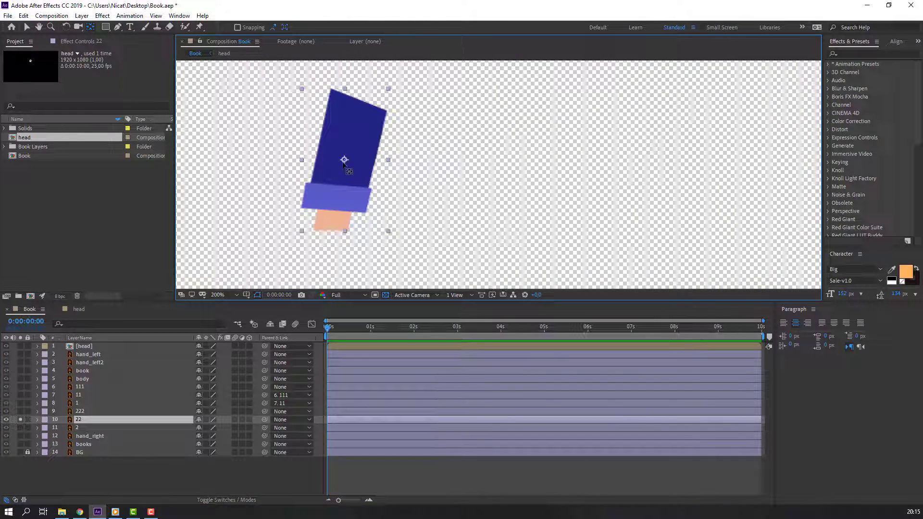
left_click_drag(344, 159, 359, 110)
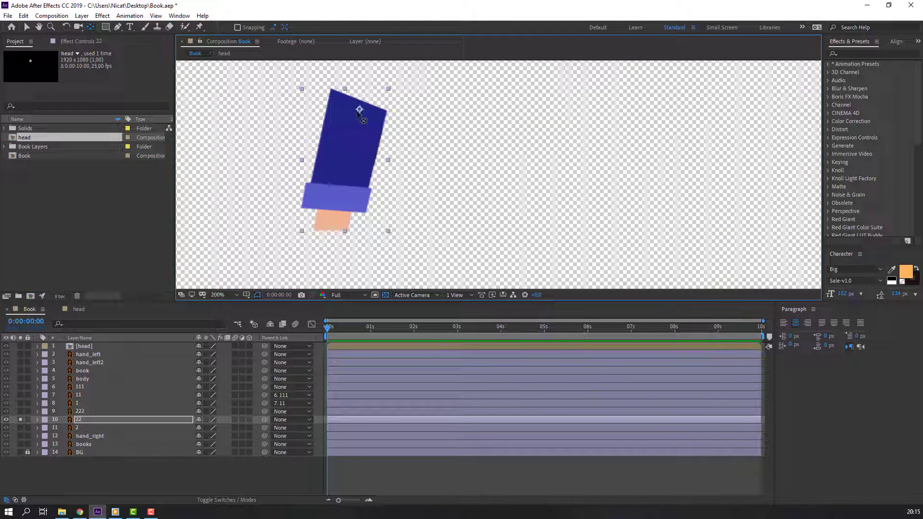
left_click(19, 419)
- Solo the thigh layer 222, move its anchor point to the hip end, and turn its solo off
left_click(79, 411)
left_click(20, 410)
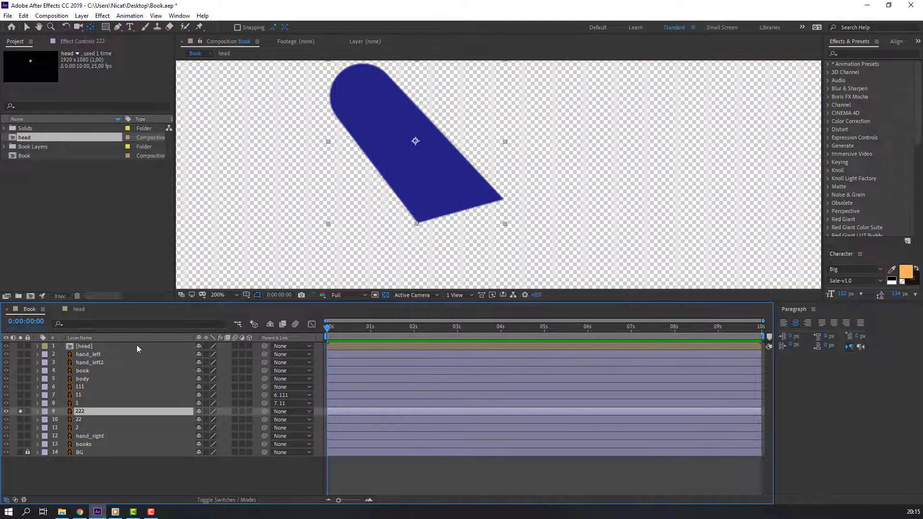
left_click_drag(401, 175, 383, 187)
left_click_drag(397, 154, 434, 215)
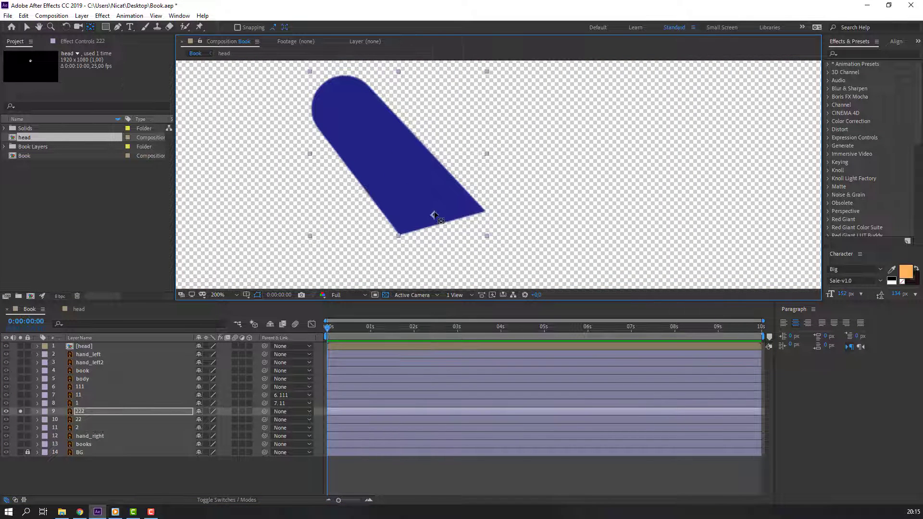
left_click(28, 27)
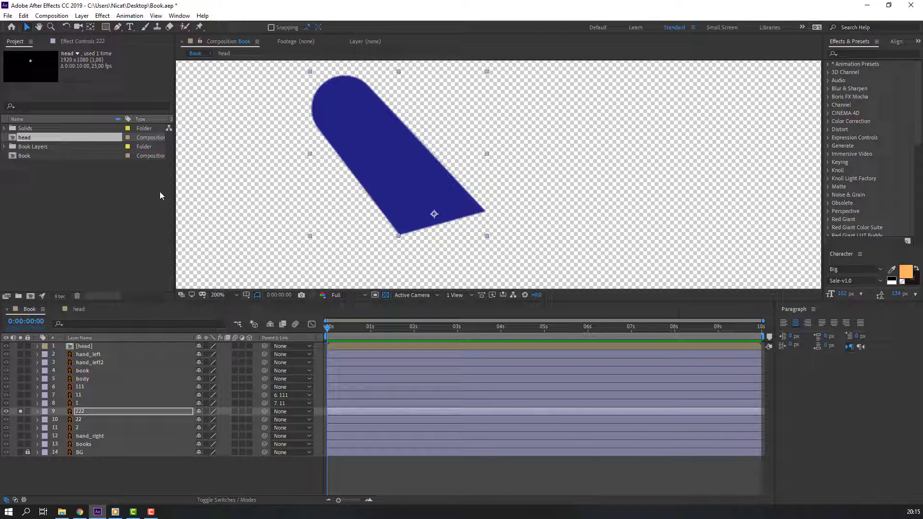
left_click(96, 410)
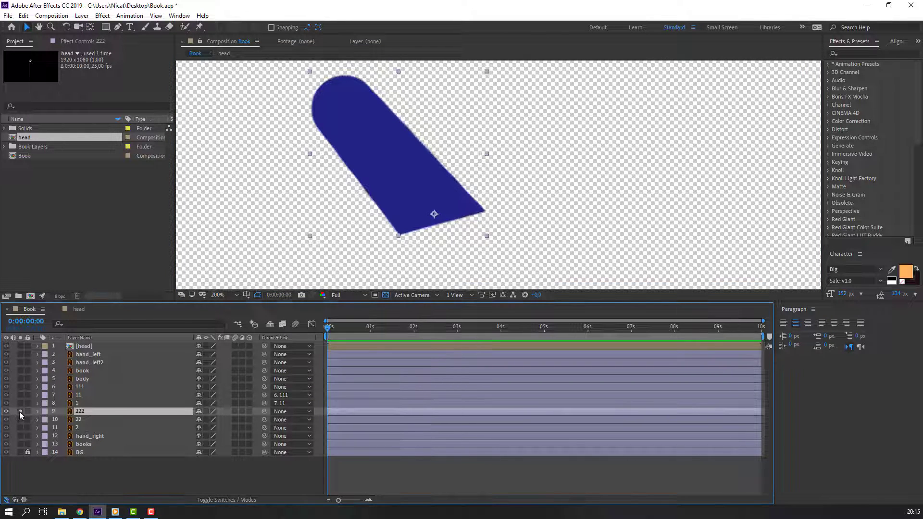
left_click(20, 411)
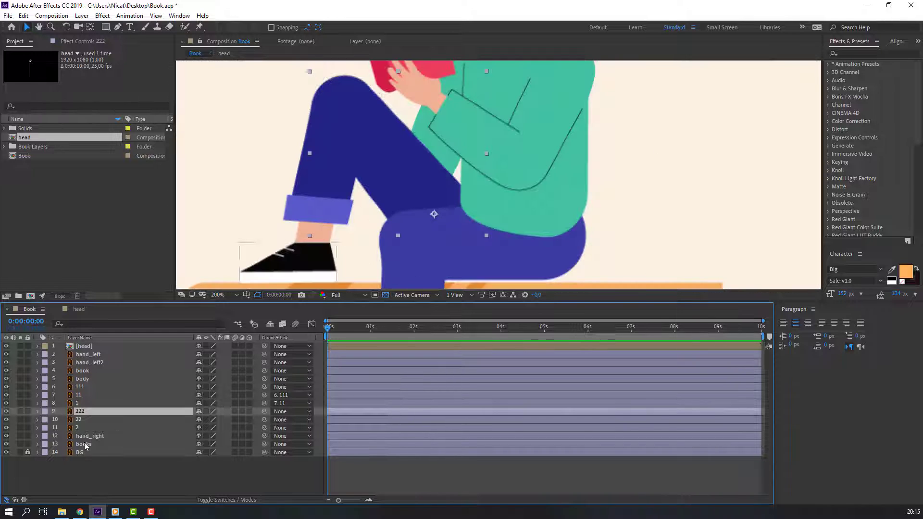
- Parent the shoe layer 2 to the lower-leg layer 22, and layer 22 to the thigh layer 222
left_click(79, 428)
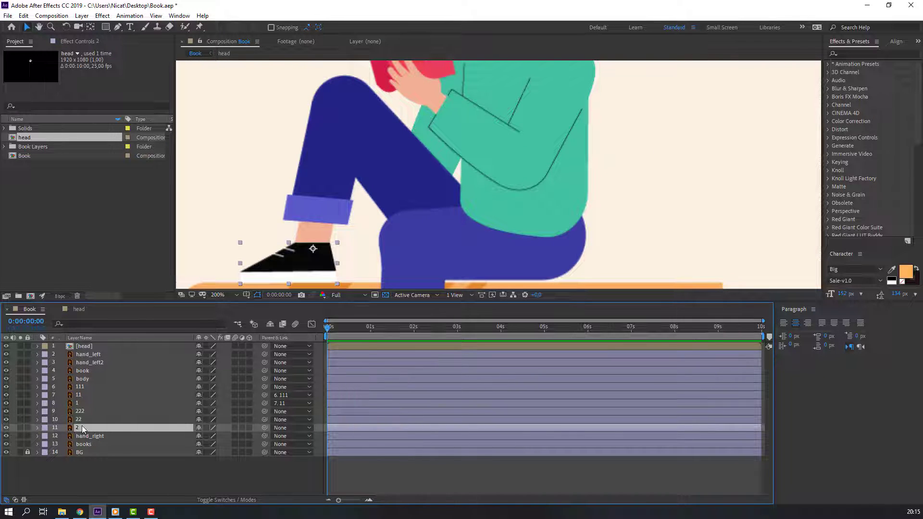
left_click_drag(264, 428, 83, 420)
left_click_drag(265, 419, 82, 411)
- Test the back leg's parenting by rotating the thigh layer 222, undo the rotation, and collapse the layer's properties
scroll(379, 239, "down", 2)
left_click_drag(379, 239, 327, 211)
scroll(350, 233, "up", 1)
key("r")
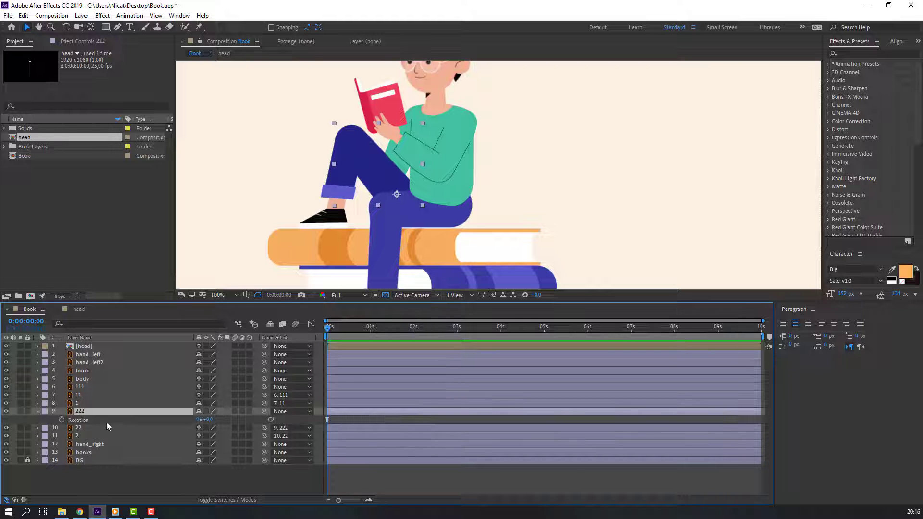
mouse_move(207, 419)
left_mouse_down()
mouse_move(219, 419)
mouse_move(207, 419)
left_mouse_up()
key("ctrl+z")
left_click(37, 412)
left_click(76, 476)
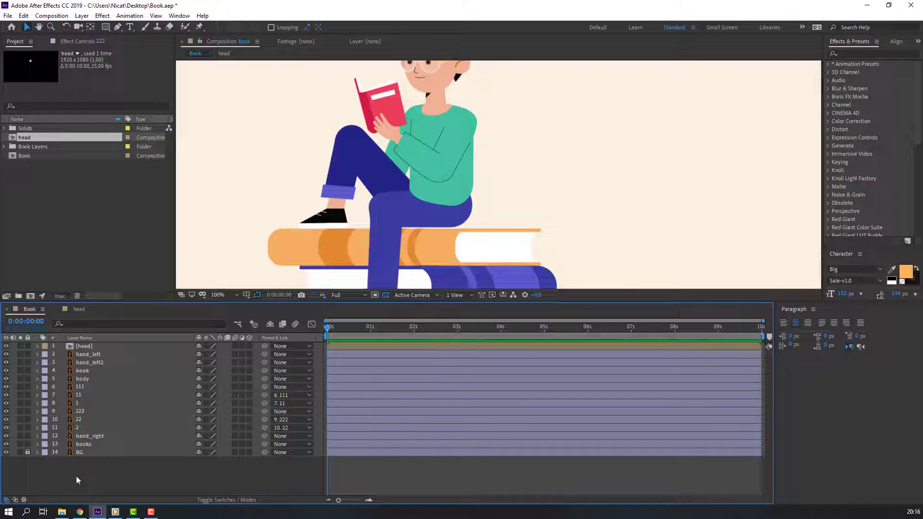
- Solo the hand_left sleeve layer, move its anchor point to the shoulder, and turn its solo off
left_click(422, 165)
left_click_drag(411, 169, 400, 174)
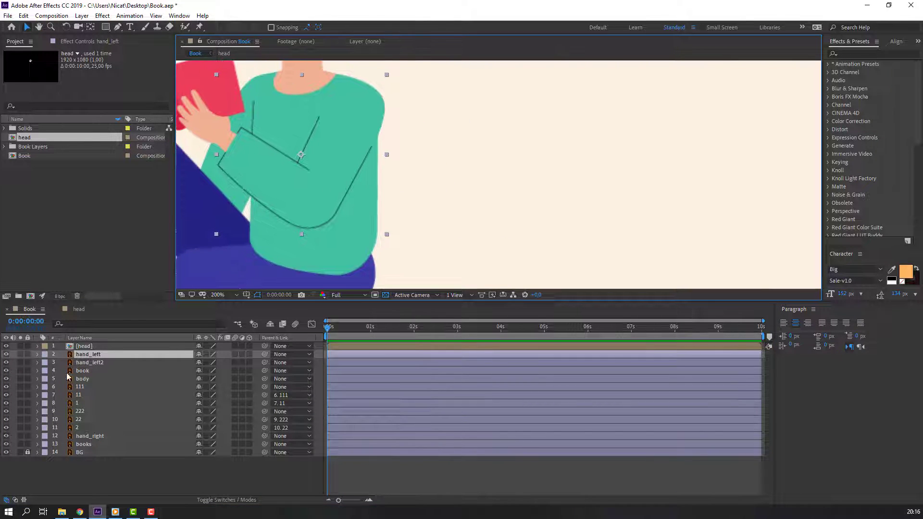
left_click(19, 355)
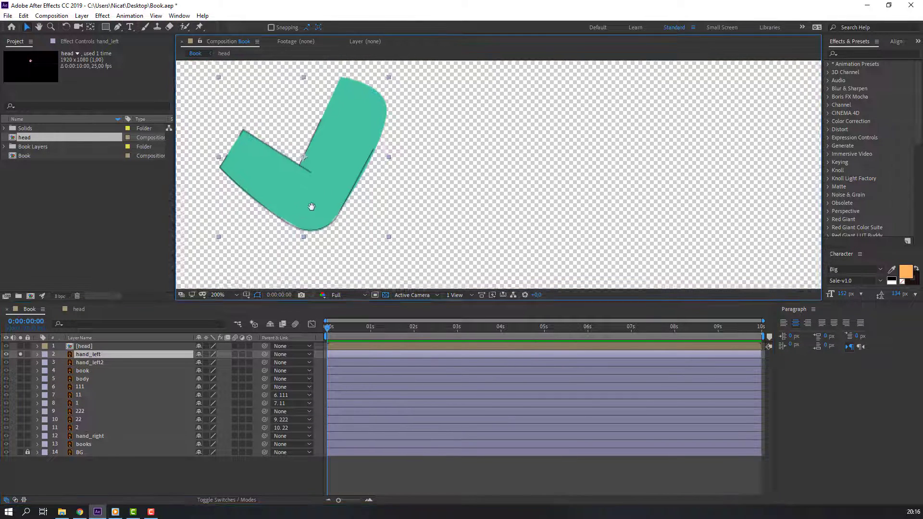
left_click_drag(300, 205, 311, 212)
left_click(91, 27)
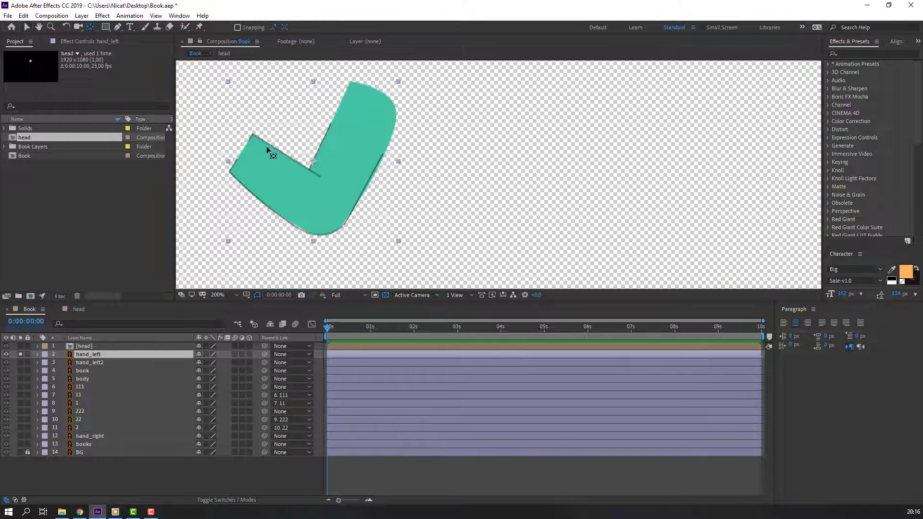
left_click_drag(317, 164, 369, 114)
left_click(20, 354)
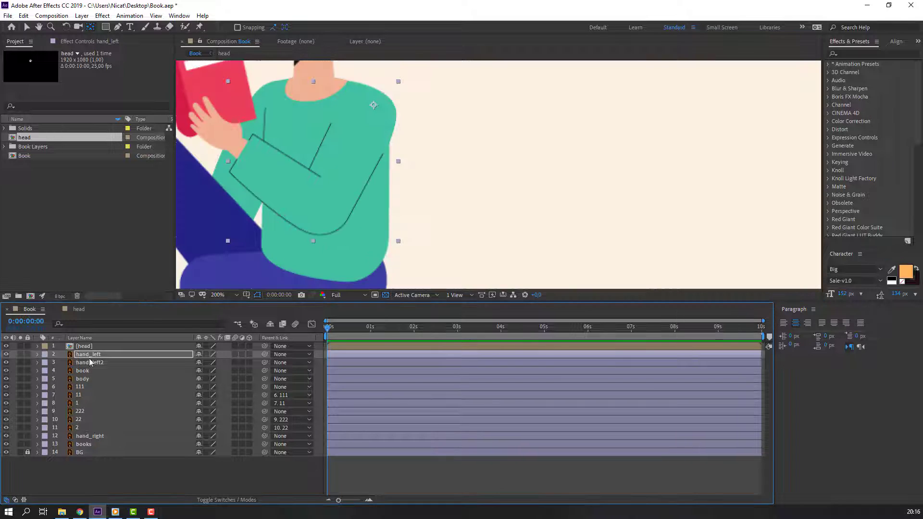
- Solo the hand_left2 layer, move its anchor point to the wrist end, and turn its solo off
left_click(92, 364)
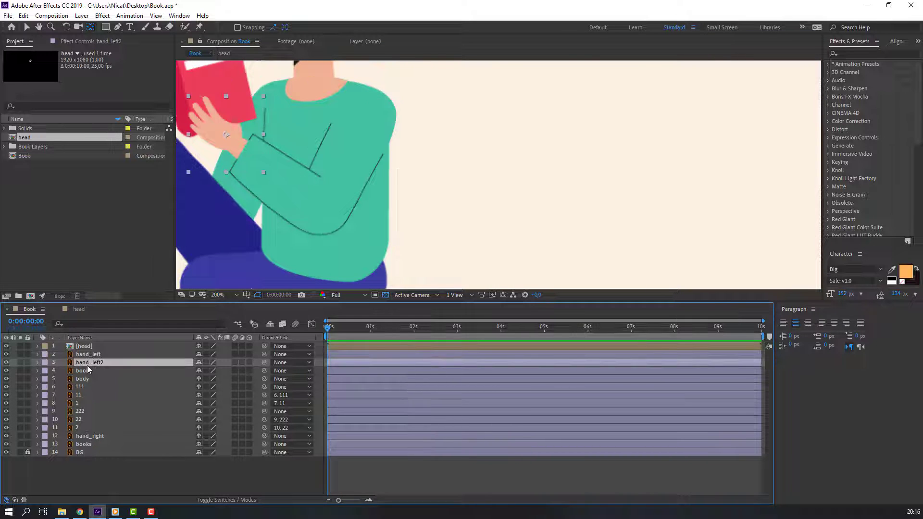
left_click(20, 362)
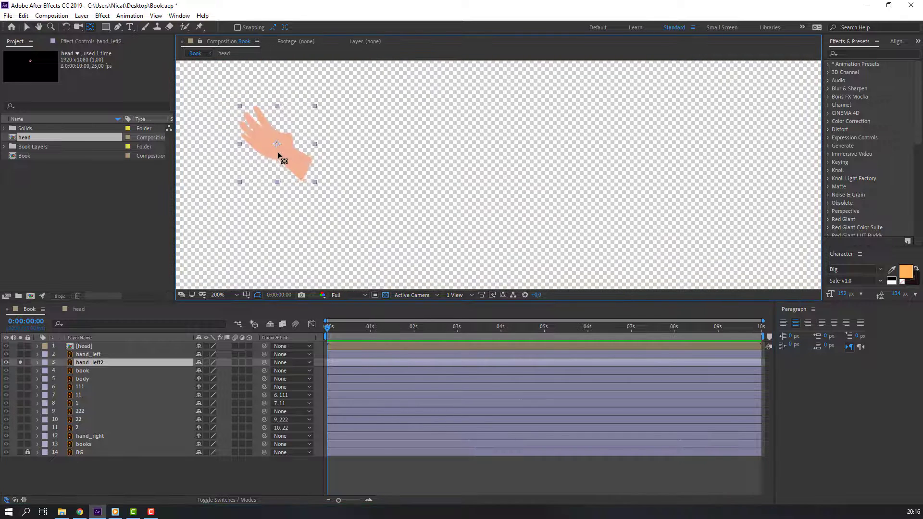
left_click_drag(276, 146, 304, 171)
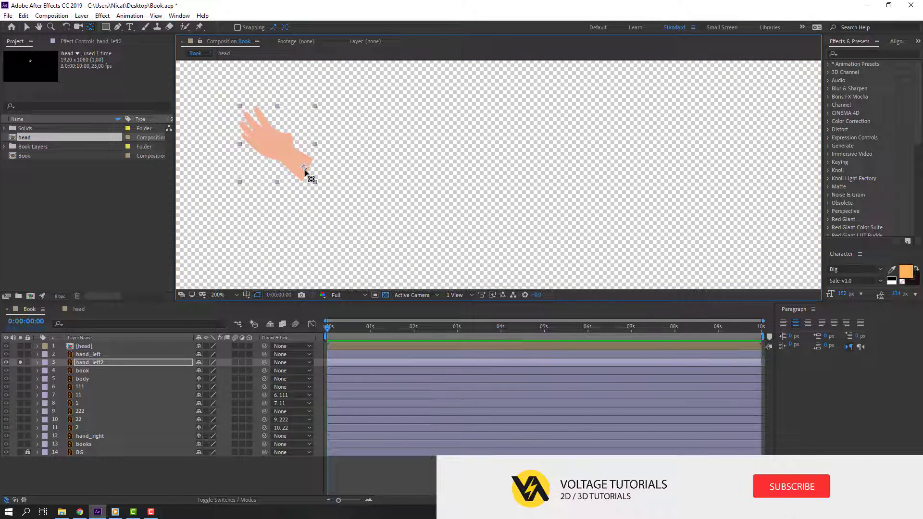
left_click(26, 28)
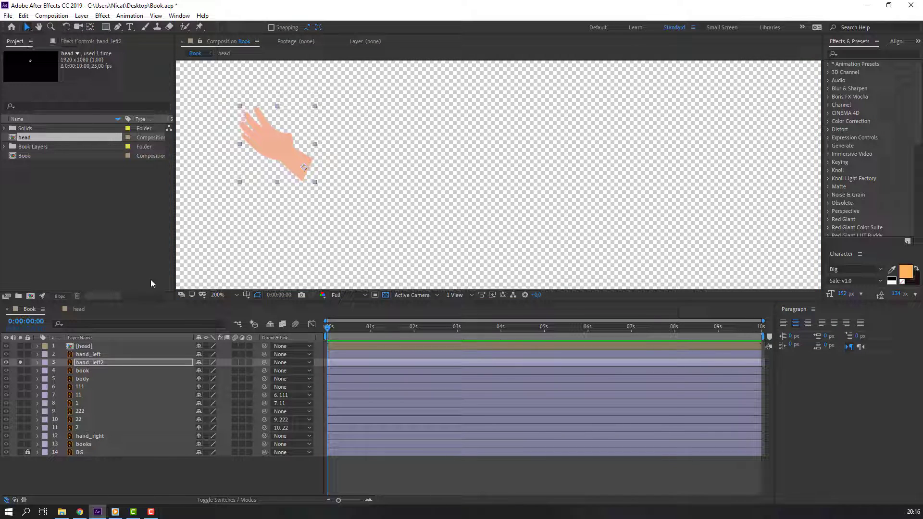
left_click(19, 362)
left_click(112, 469)
- Parent the hand_left2 layer to the hand_left sleeve layer
key("comma")
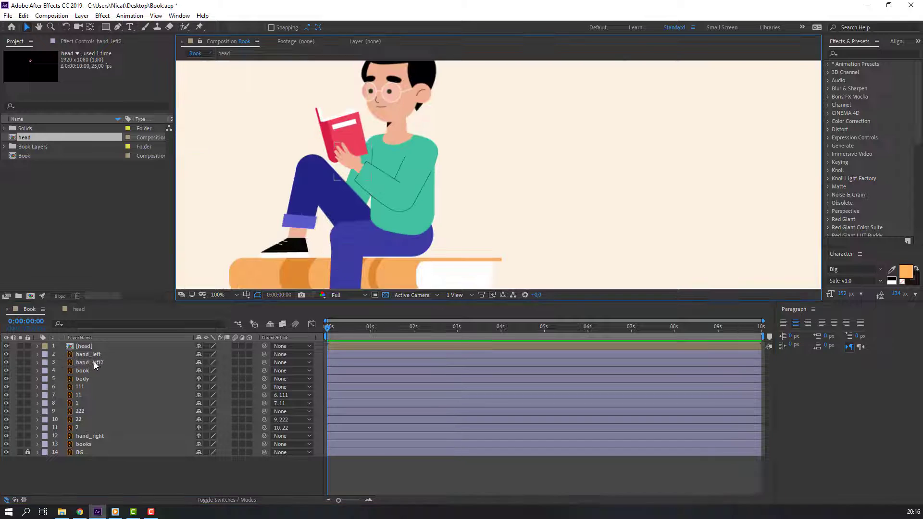
left_click(95, 364)
left_click_drag(266, 362, 85, 358)
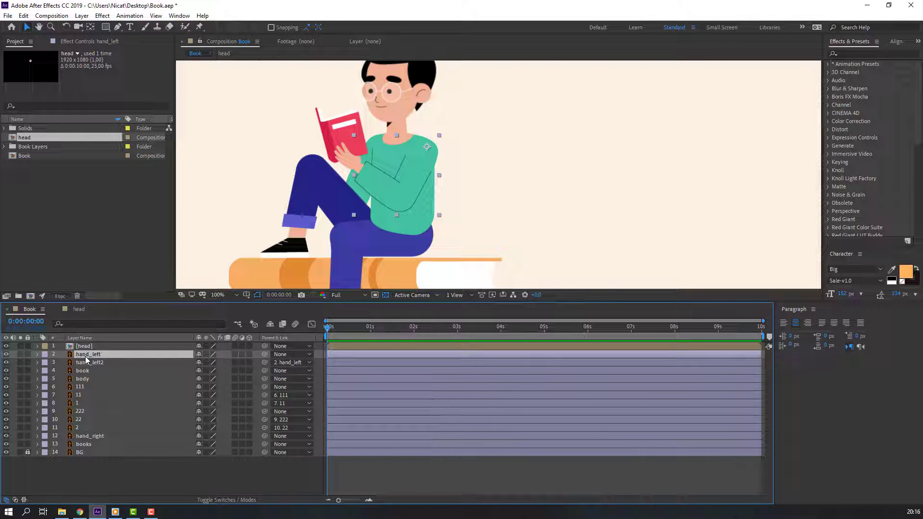
- Test the front arm's parenting by rotating the hand_left layer, undo the rotation, and collapse the layer's properties
key("r")
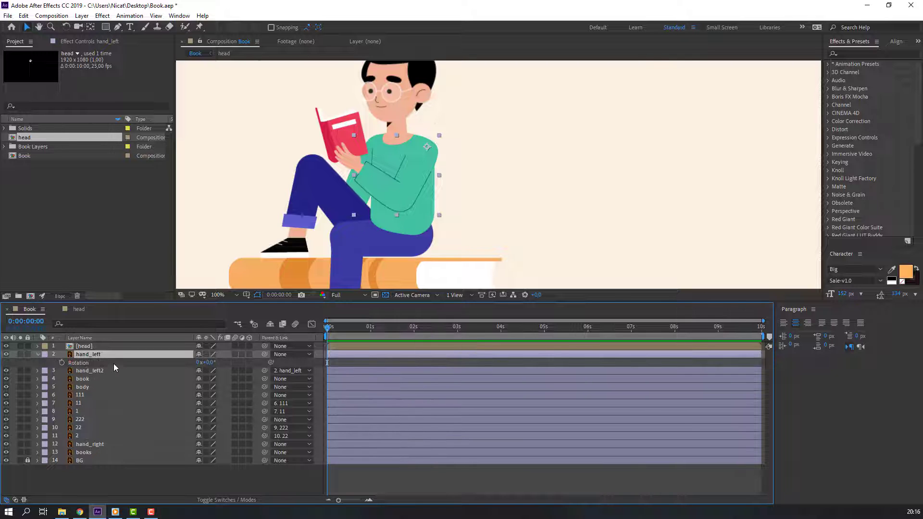
mouse_move(209, 362)
left_mouse_down()
mouse_move(218, 362)
mouse_move(209, 363)
left_mouse_up()
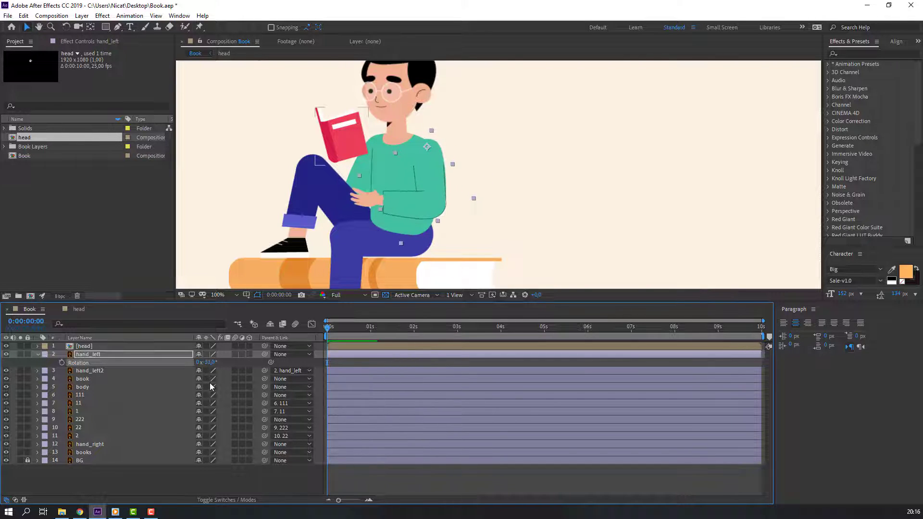
left_click(38, 356)
- Parent the book layer to the hand_left2 layer
left_click(42, 370)
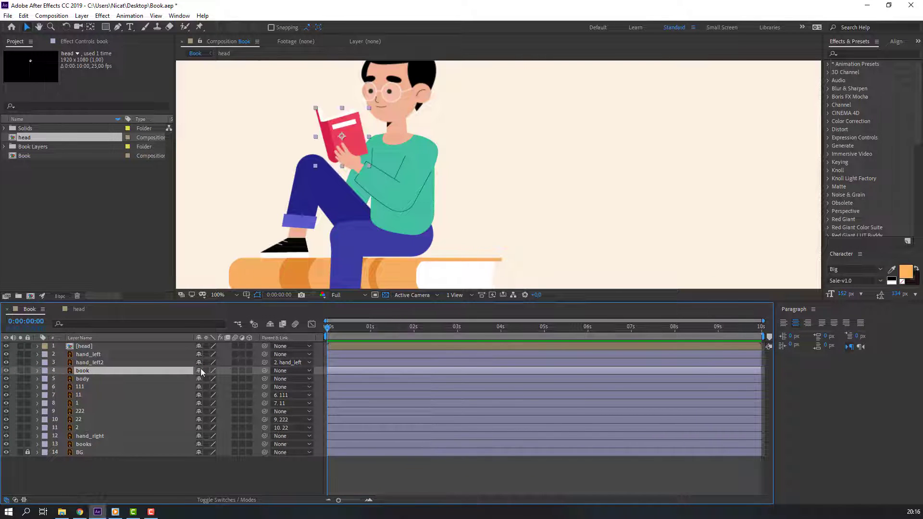
left_click_drag(241, 370, 93, 362)
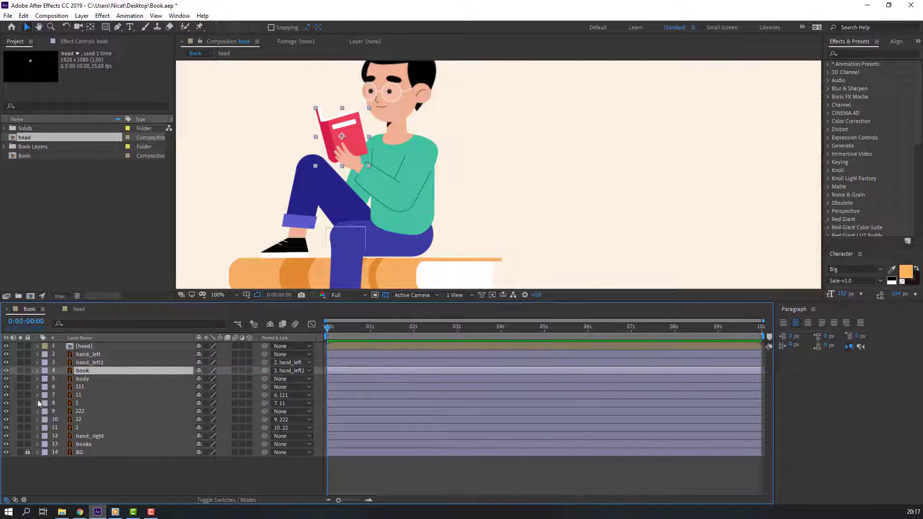
- Test the book's parenting by rotating the hand_left2 layer, undo the rotation, and collapse the layer's properties
left_click(88, 364)
key("r")
mouse_move(209, 370)
left_mouse_down()
mouse_move(201, 370)
mouse_move(211, 371)
left_mouse_up()
key("ctrl+z")
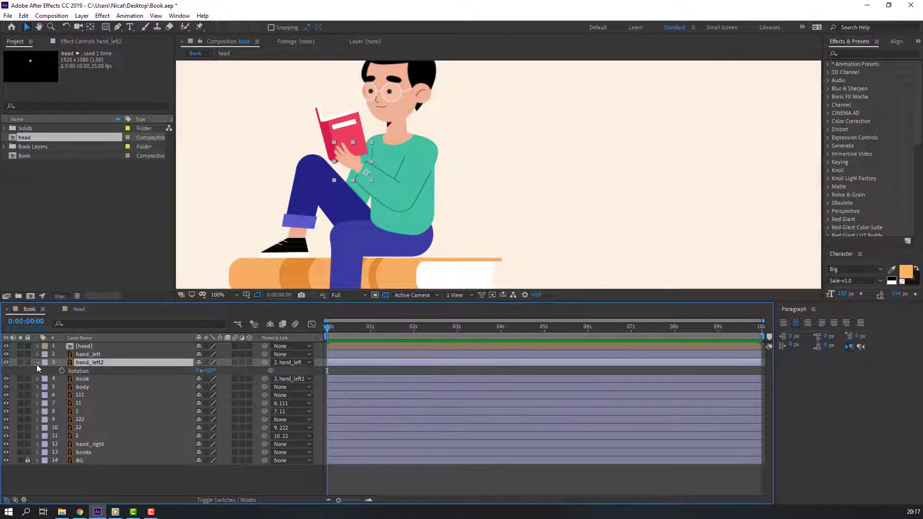
left_click(38, 363)
- Parent the head, hand_left, 111 and 222 layers to the body layer
left_click(87, 347)
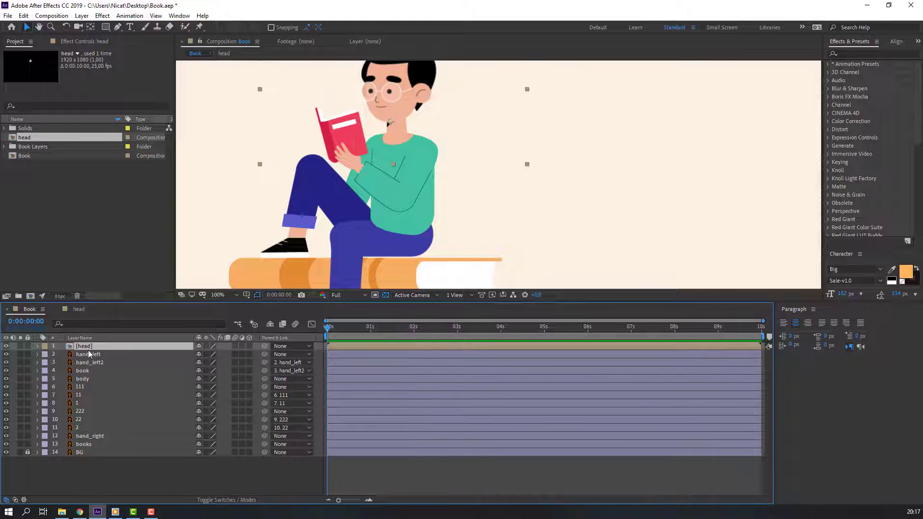
left_click_drag(264, 346, 86, 378)
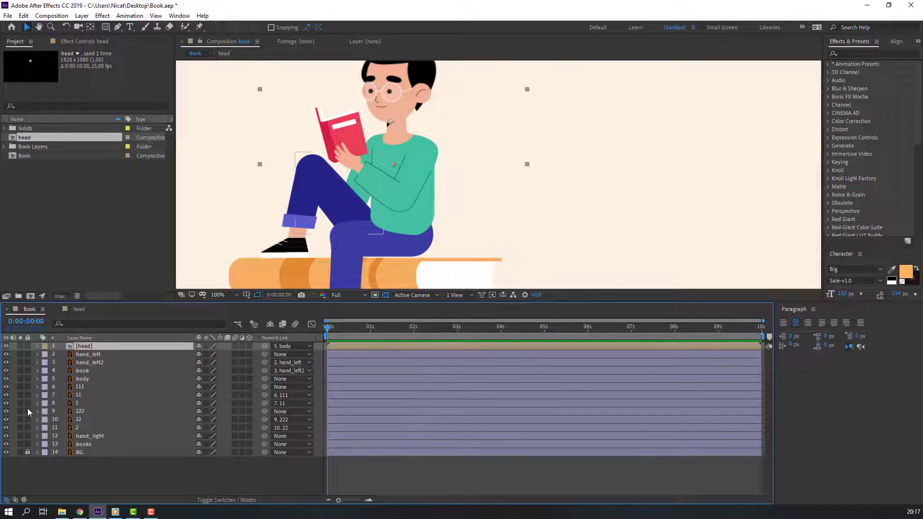
left_click(94, 387)
left_click(80, 413, "ctrl")
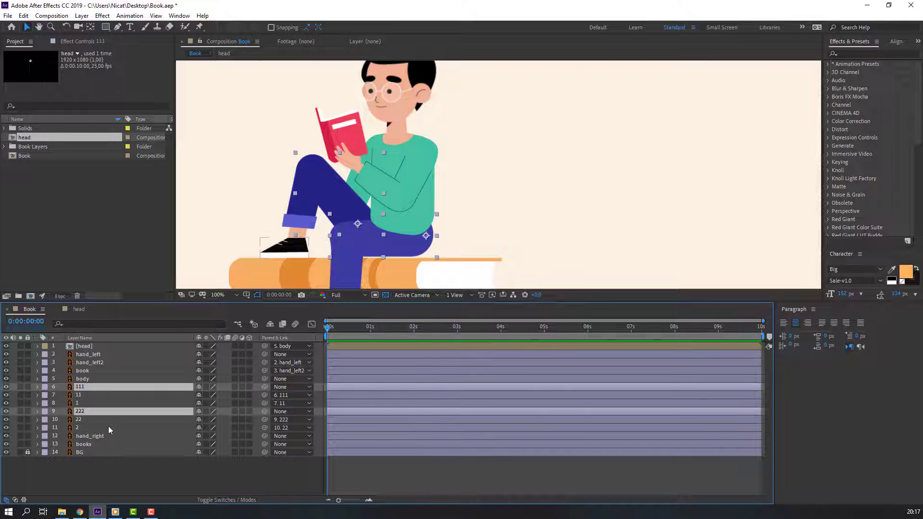
left_click(96, 356, "ctrl")
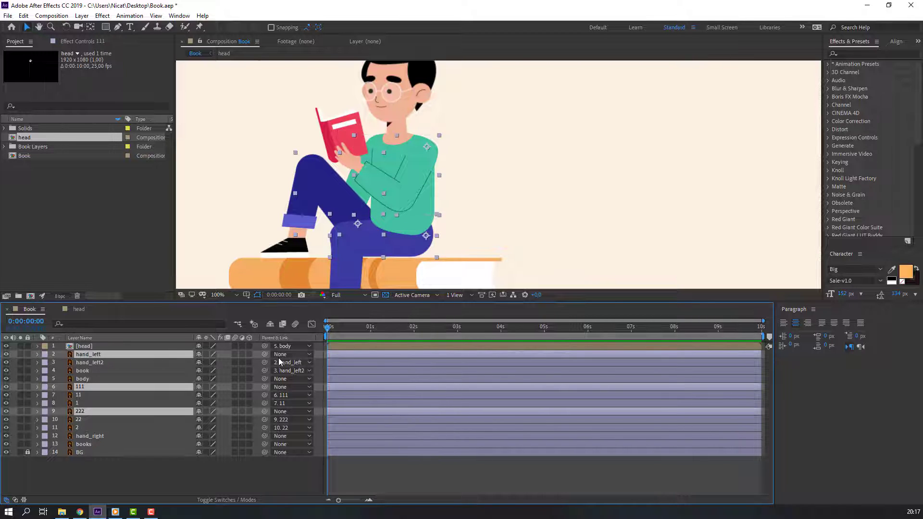
left_click_drag(239, 359, 82, 379)
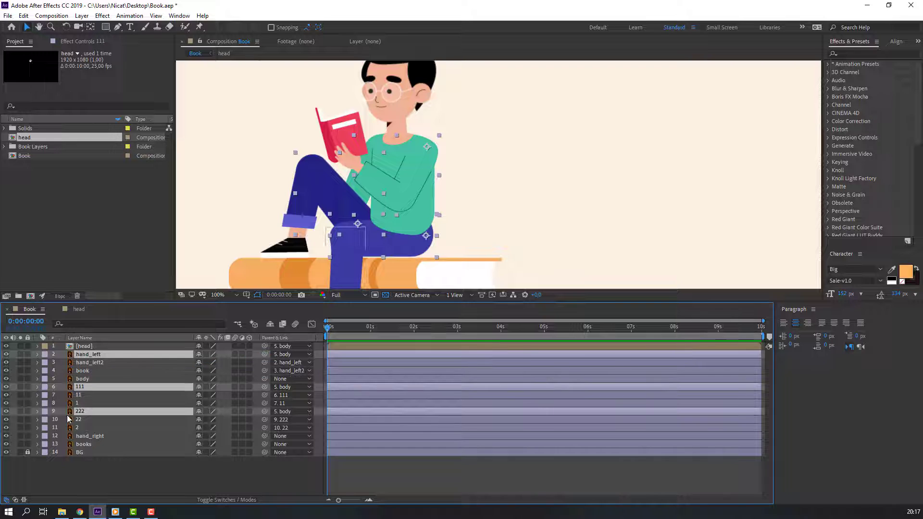
- Solo the body layer, move its anchor point to the waist at the torso's lower edge, and turn its solo off
left_click(86, 380)
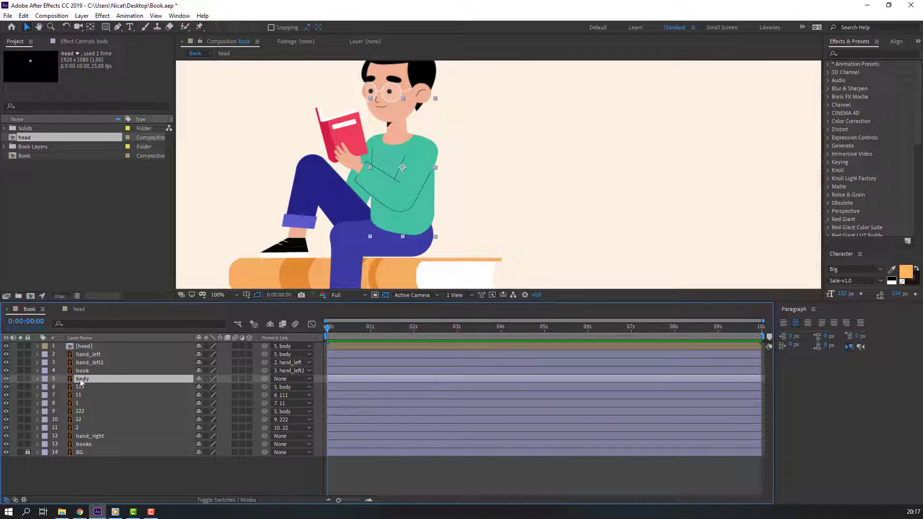
left_click(20, 379)
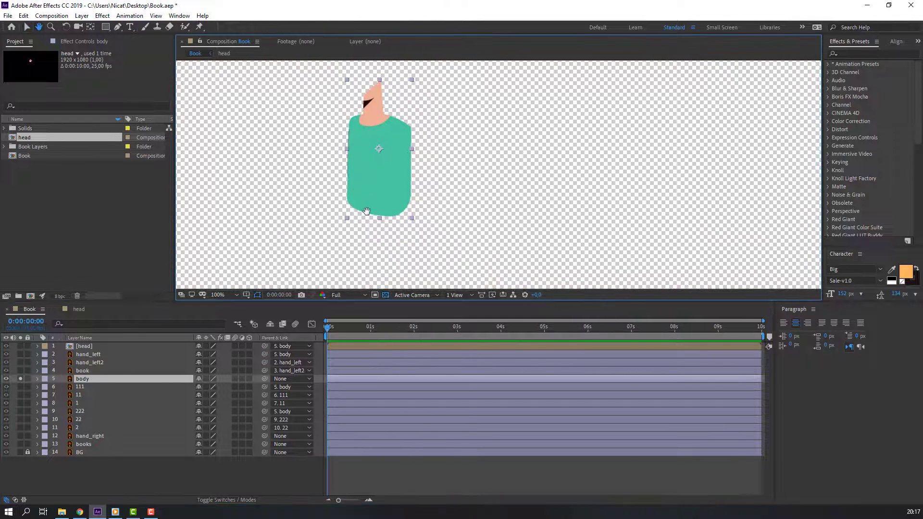
left_click(91, 27)
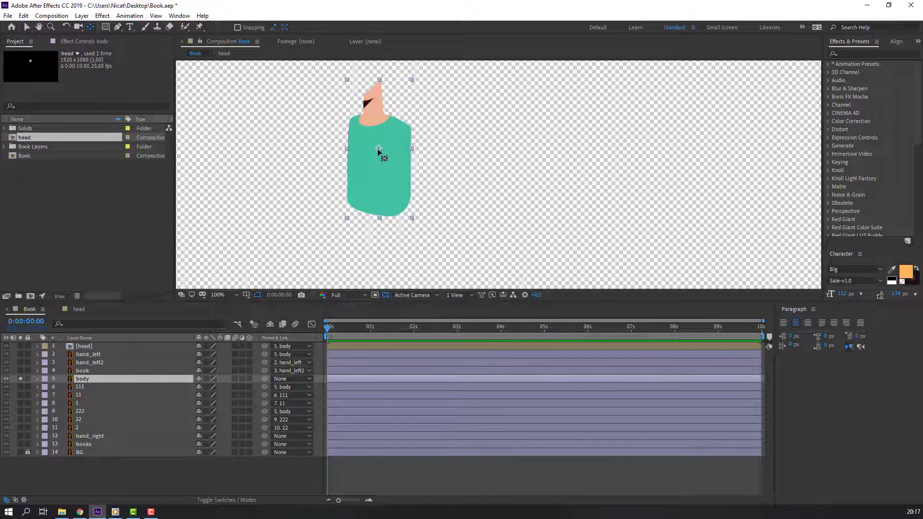
left_click_drag(378, 149, 379, 214)
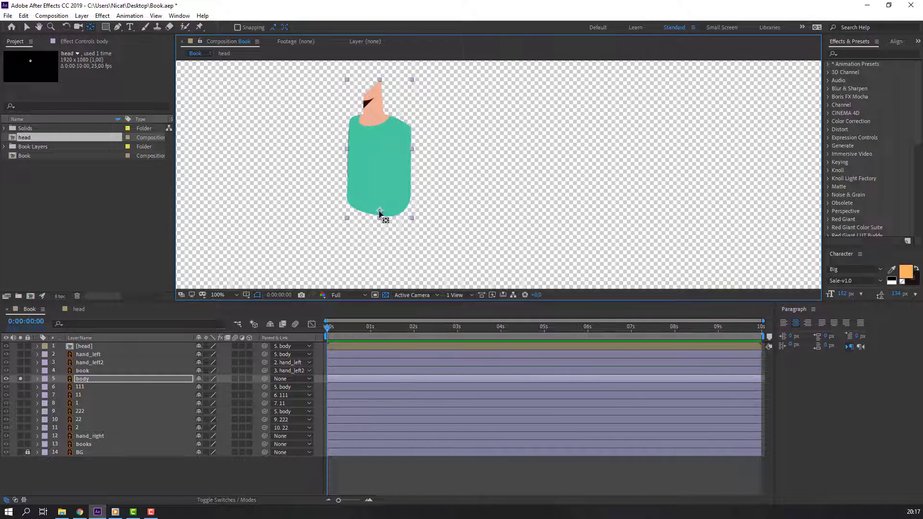
left_click(28, 29)
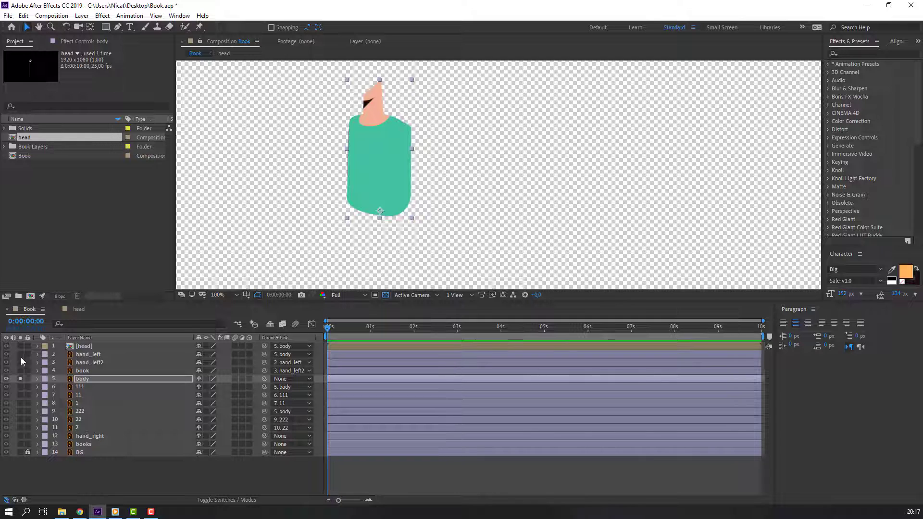
left_click(20, 378)
- Test the body's parenting by rotating the body layer, undo the rotation, and collapse the layer's properties
left_click(88, 379)
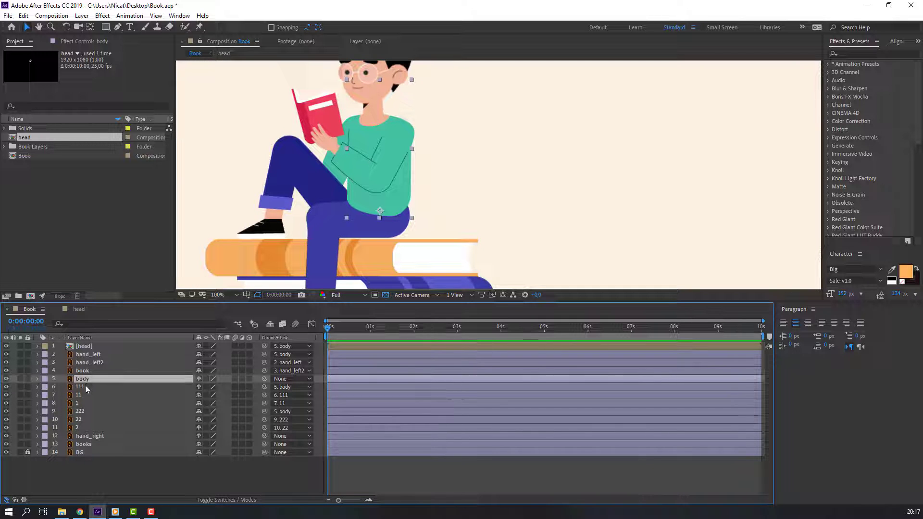
key("r")
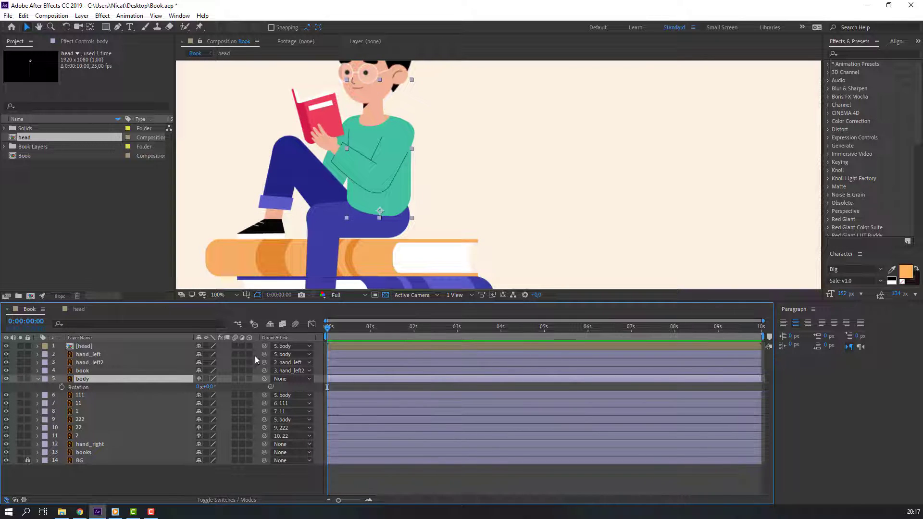
mouse_move(208, 388)
left_mouse_down()
mouse_move(240, 389)
mouse_move(212, 394)
left_mouse_up()
key("ctrl+z")
left_click(33, 379)
left_click(34, 379)
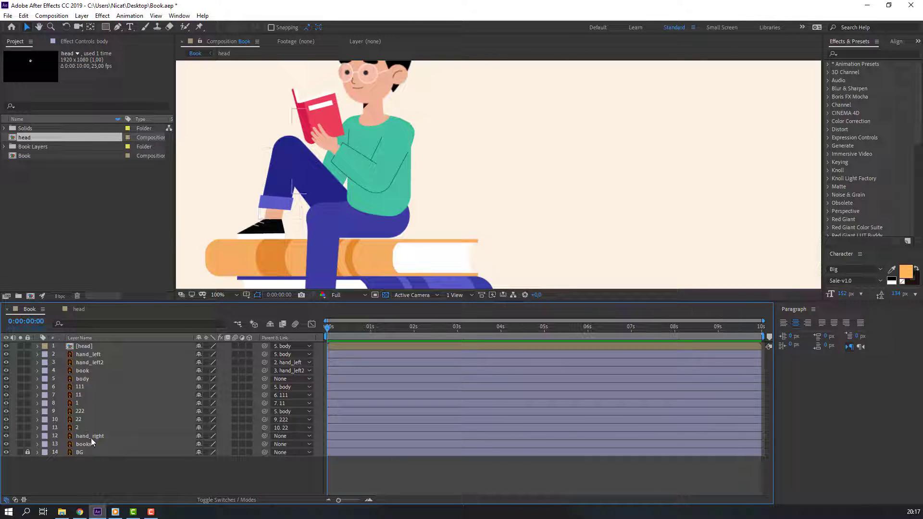
- Move the anchor point of the hand_right layer to its shoulder end while soloed, and parent the layer to the body layer
left_click(111, 437)
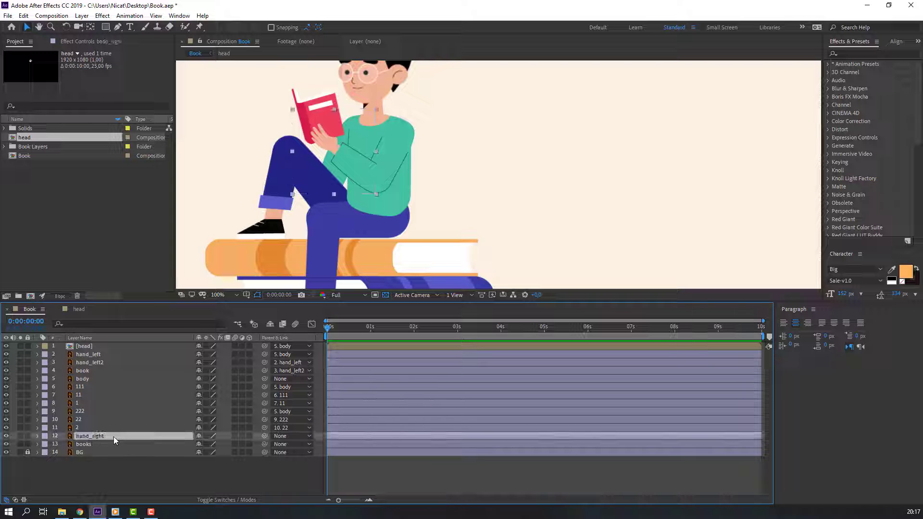
left_click(20, 436)
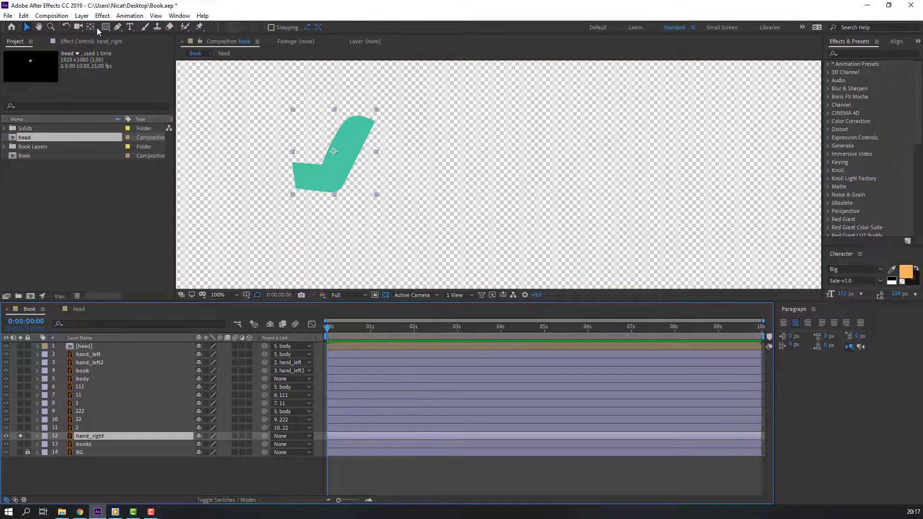
left_click(91, 28)
left_click_drag(332, 153, 364, 128)
left_click(27, 27)
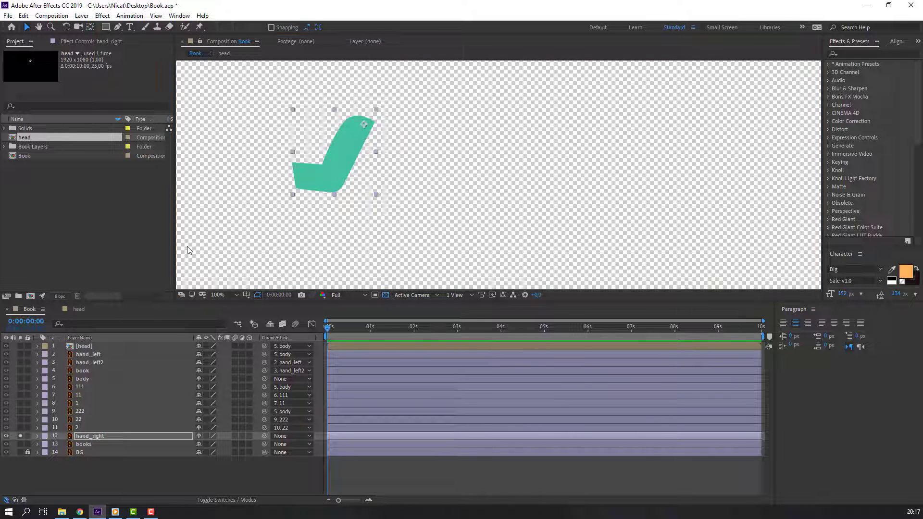
left_click(20, 436)
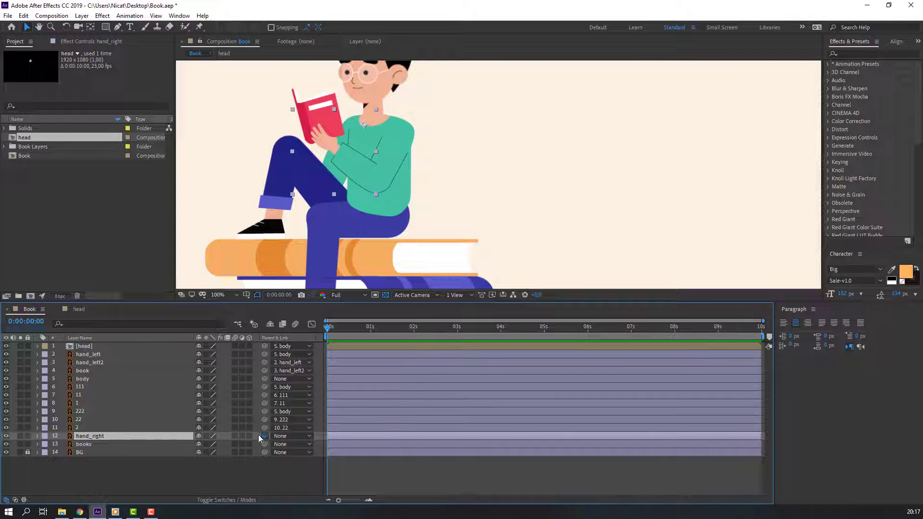
left_click_drag(265, 435, 89, 380)
- Test the whole character's parenting by moving the body layer in the composition, and undo the move
left_click(88, 373)
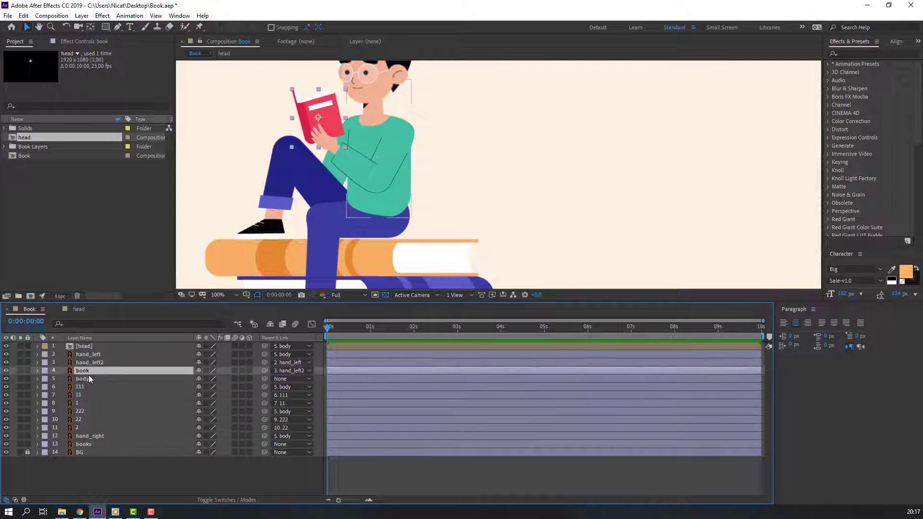
scroll(433, 192, "down", 1)
left_click_drag(439, 181, 449, 180)
key("ctrl+z")
left_click(202, 469)
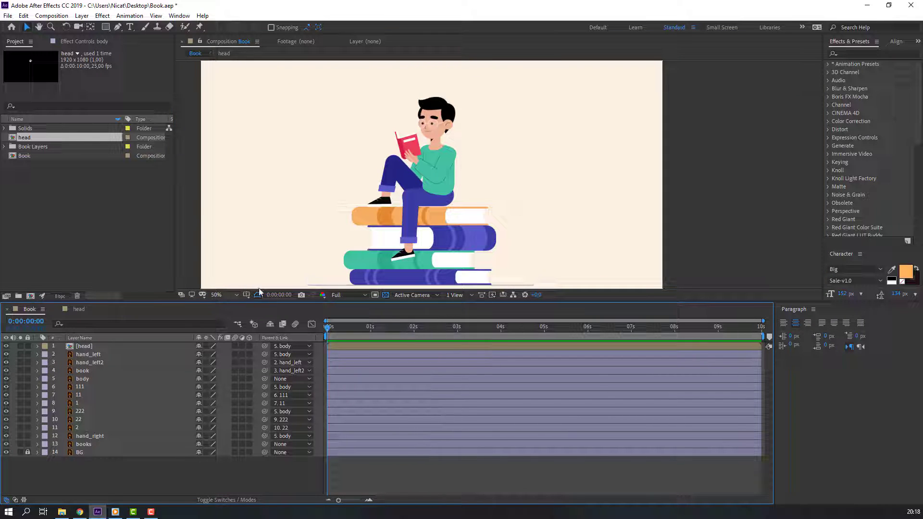
- Open the Duik Bassel.2 script, ignore its update notice, and bring up its rigging tools with Auto-rig & IK
key("period")
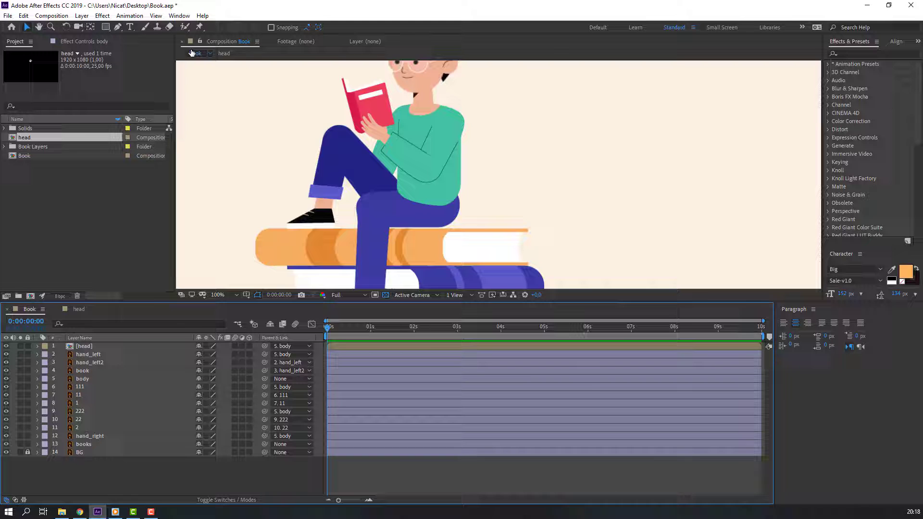
left_click(176, 17)
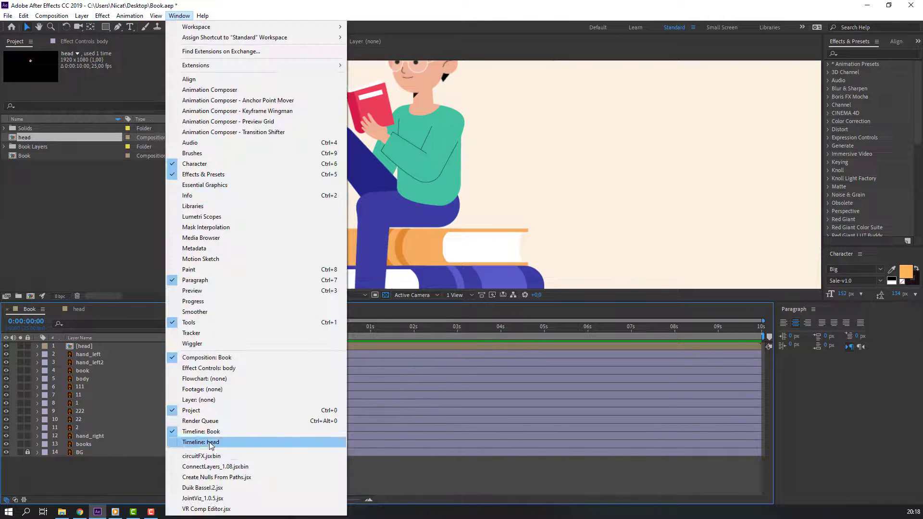
left_click(213, 488)
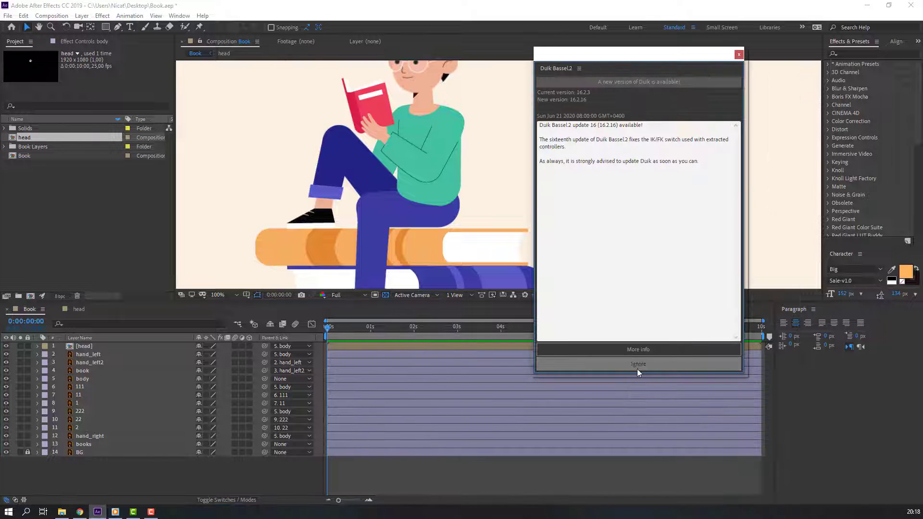
left_click(637, 369)
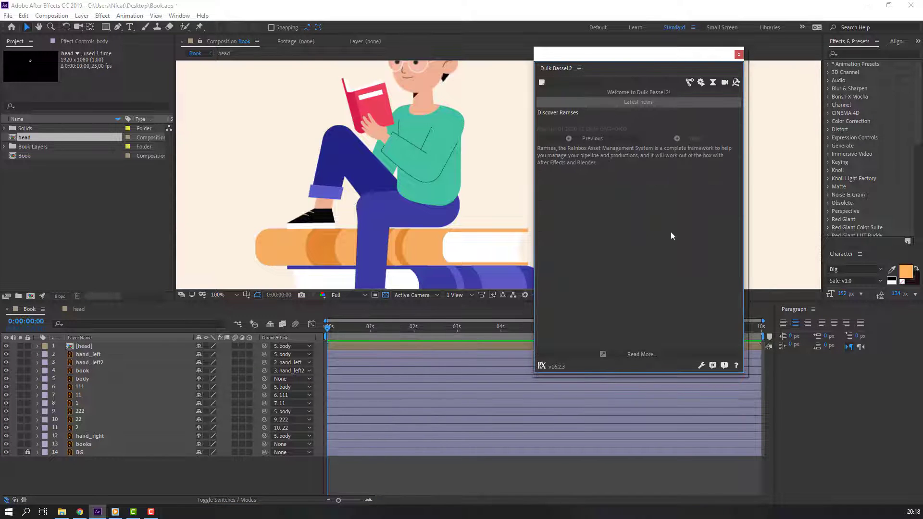
left_click(689, 83)
left_click(644, 269)
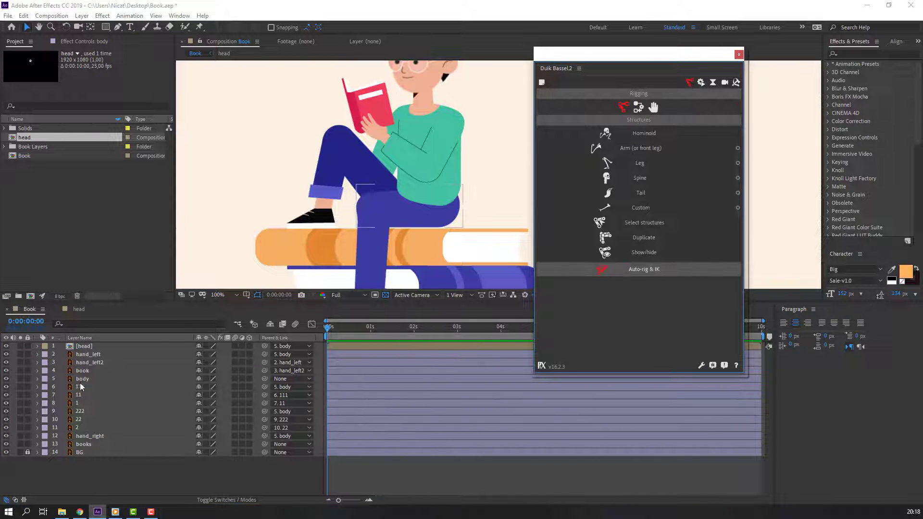
- Apply Duik's Auto-rig & IK to the leg layers 1, 11 and 111, and collapse the resulting controller layer's properties
left_click(82, 404)
left_click(82, 395, "ctrl")
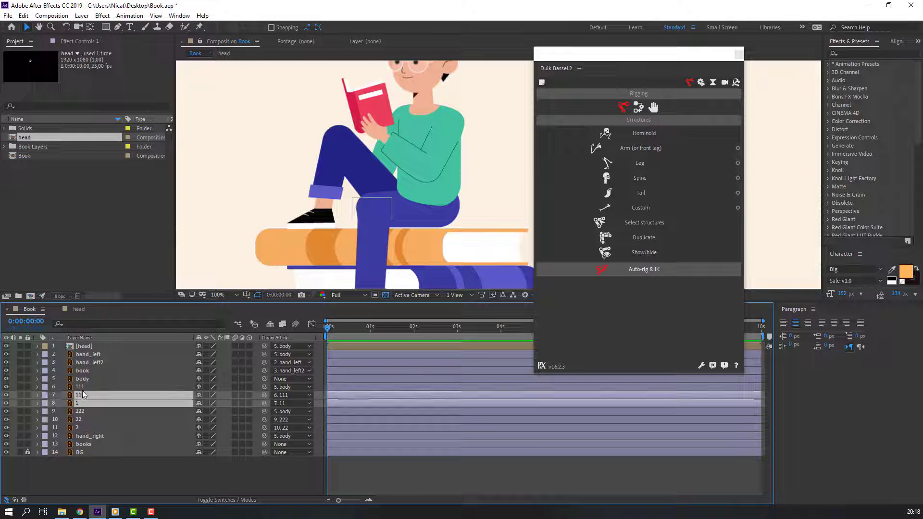
left_click(82, 387, "ctrl")
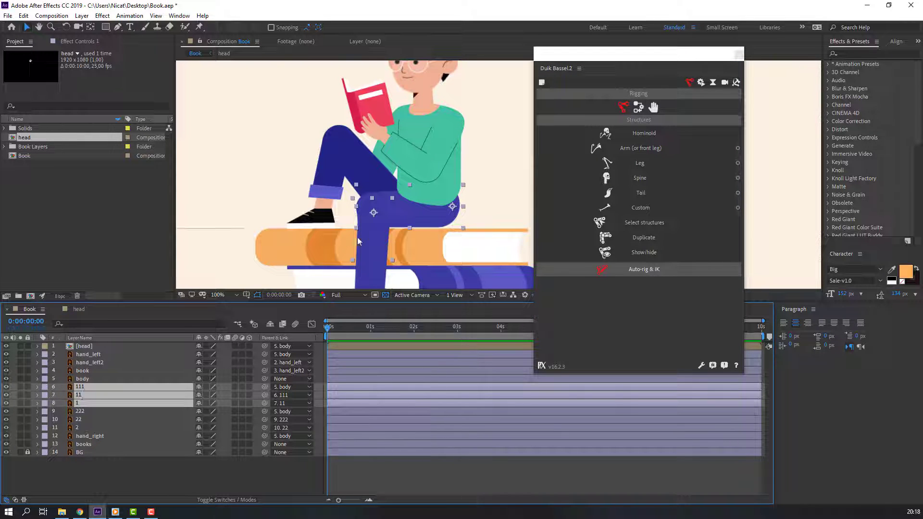
scroll(335, 262, "down", 2)
scroll(335, 263, "down", 2)
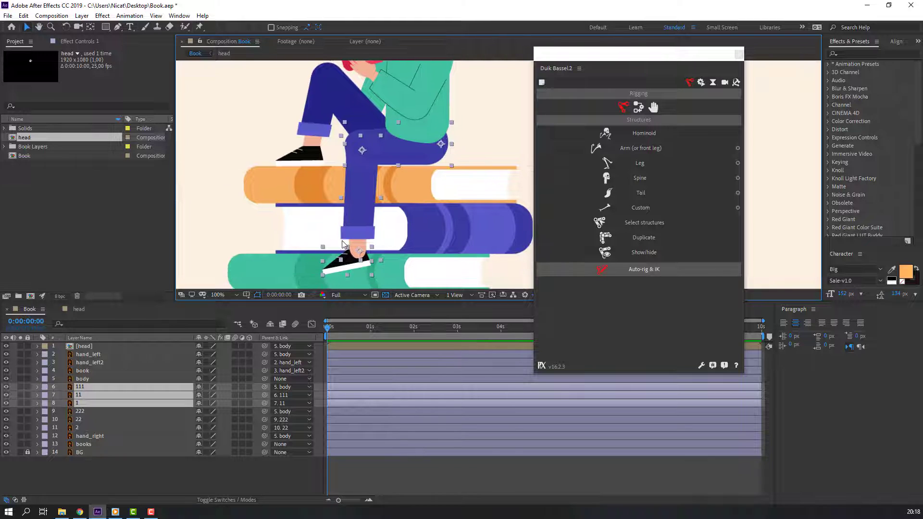
left_click(652, 271)
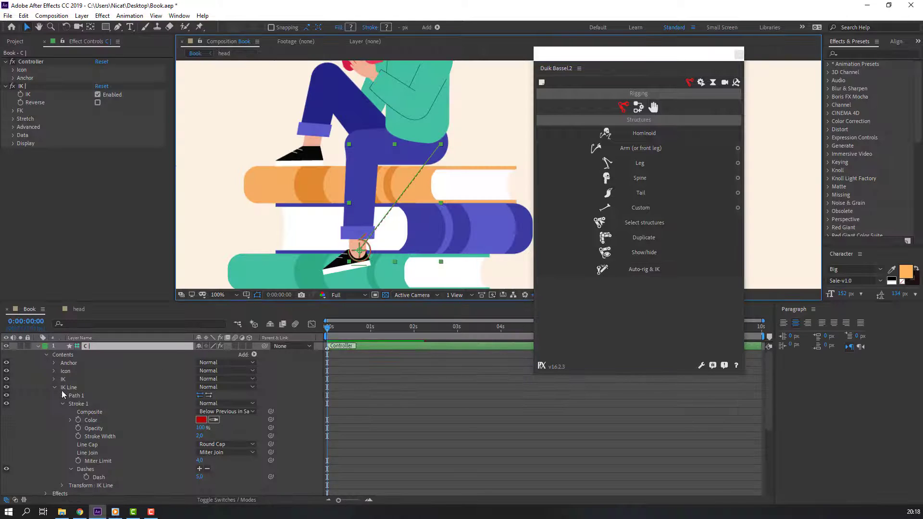
left_click(38, 347)
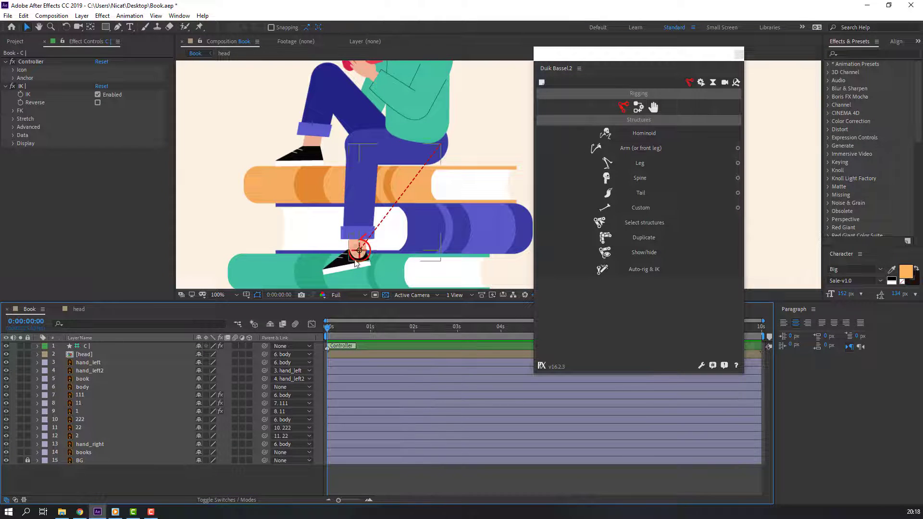
mouse_move(362, 255)
left_mouse_down()
mouse_move(319, 243)
mouse_move(371, 210)
mouse_move(312, 216)
mouse_move(336, 238)
mouse_move(363, 218)
mouse_move(359, 250)
left_mouse_up()
- Apply Auto-rig & IK to the other leg's layers 2, 22 and 222, and collapse its controller layer's properties
left_click(80, 437)
left_click(88, 419, "shift")
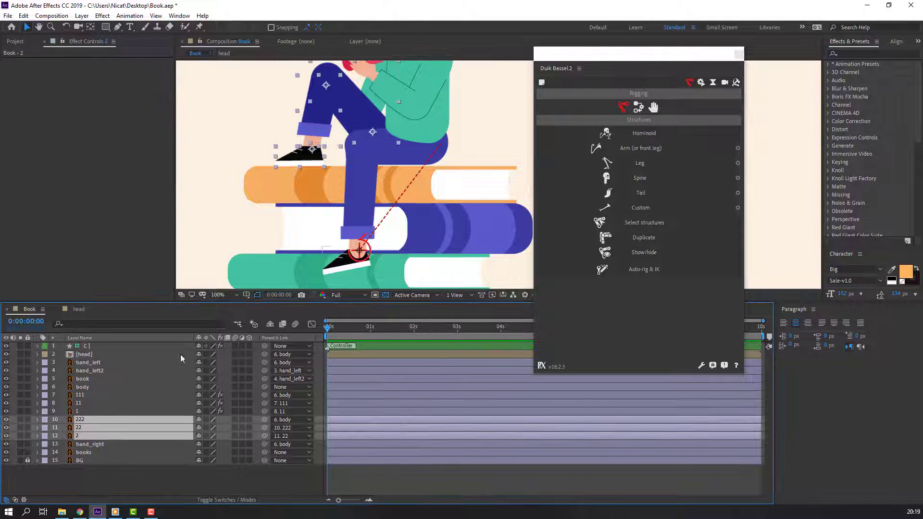
left_click_drag(346, 115, 341, 133)
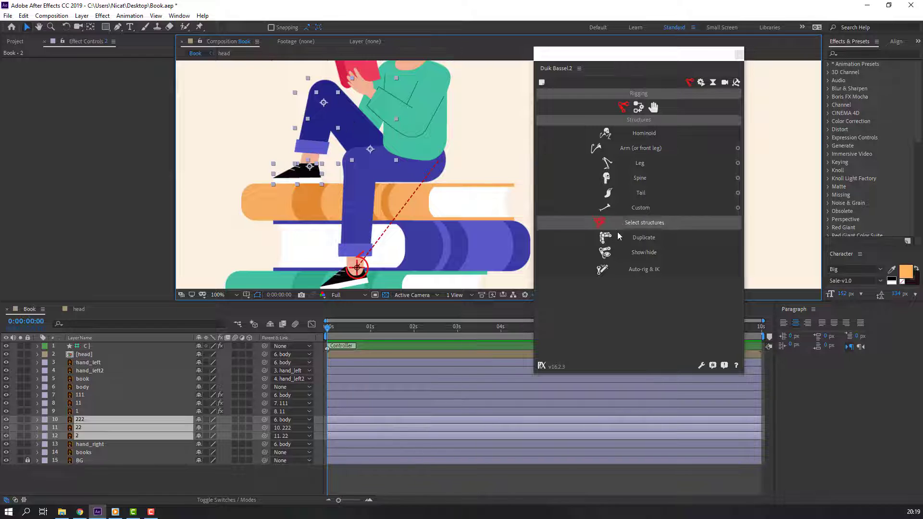
left_click(651, 270)
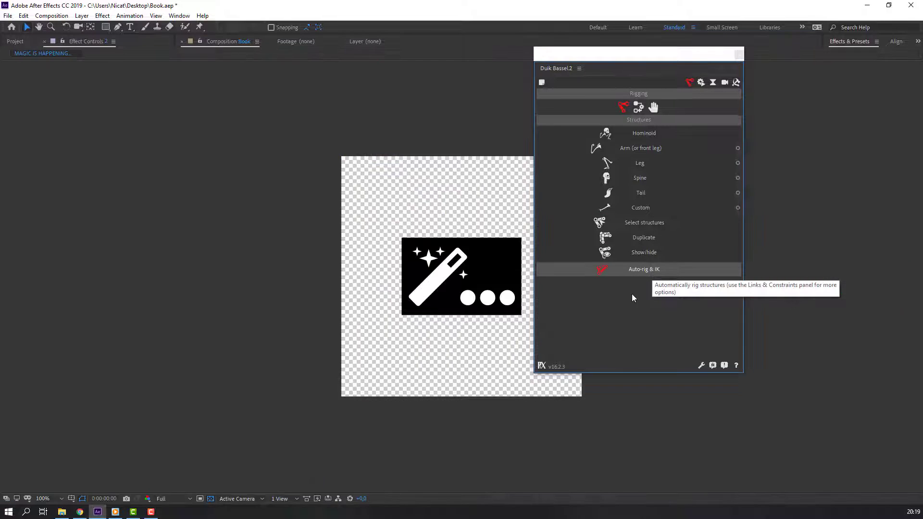
mouse_move(311, 171)
left_mouse_down()
mouse_move(290, 172)
mouse_move(319, 172)
left_mouse_up()
left_click(191, 277)
left_click(38, 346)
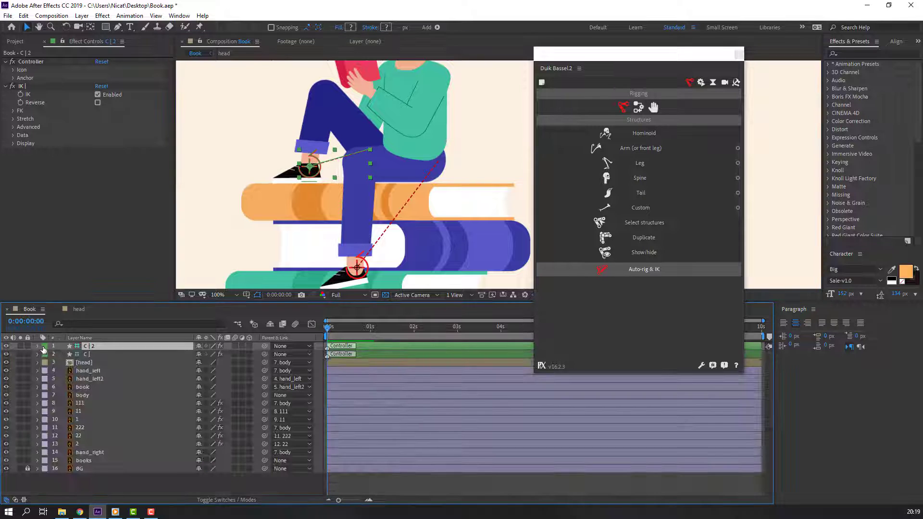
left_click(211, 493)
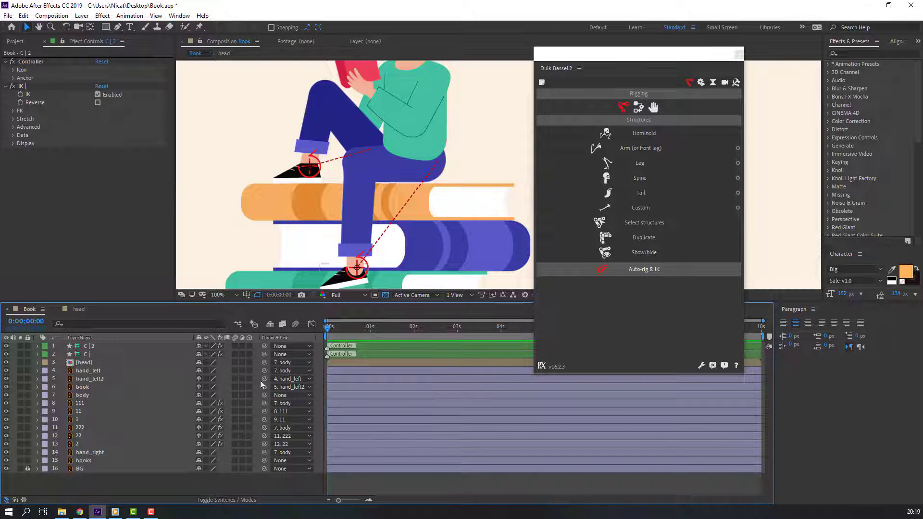
- Close the floating Duik Bassel.2 window
left_click_drag(436, 149, 393, 207)
left_click_drag(659, 57, 655, 58)
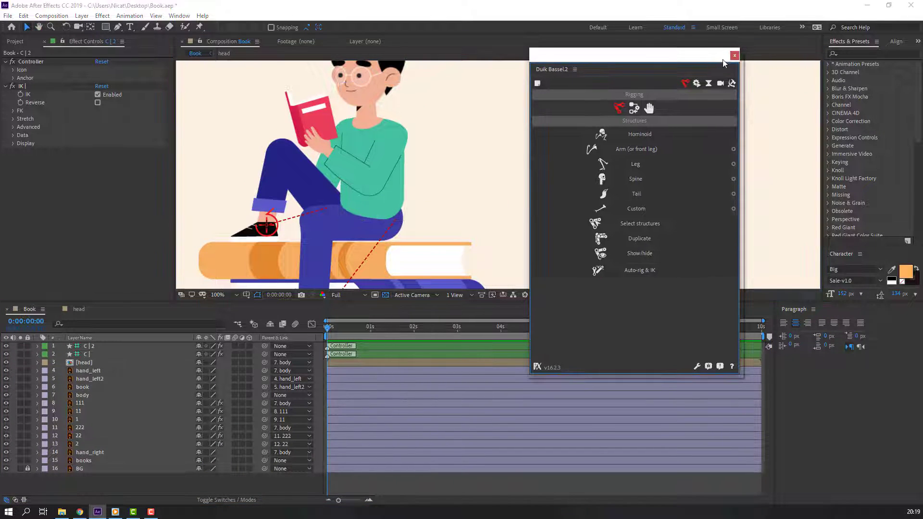
left_click(733, 55)
left_click_drag(294, 263, 350, 216)
left_click_drag(492, 142, 489, 185)
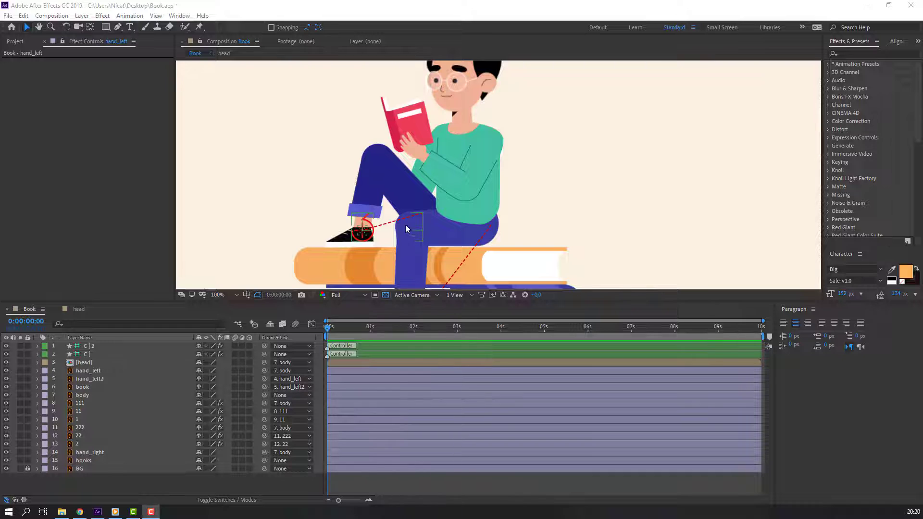
- End the work area at 0:00:02:00 and trim the Book composition to that work area
left_click_drag(335, 329, 392, 333)
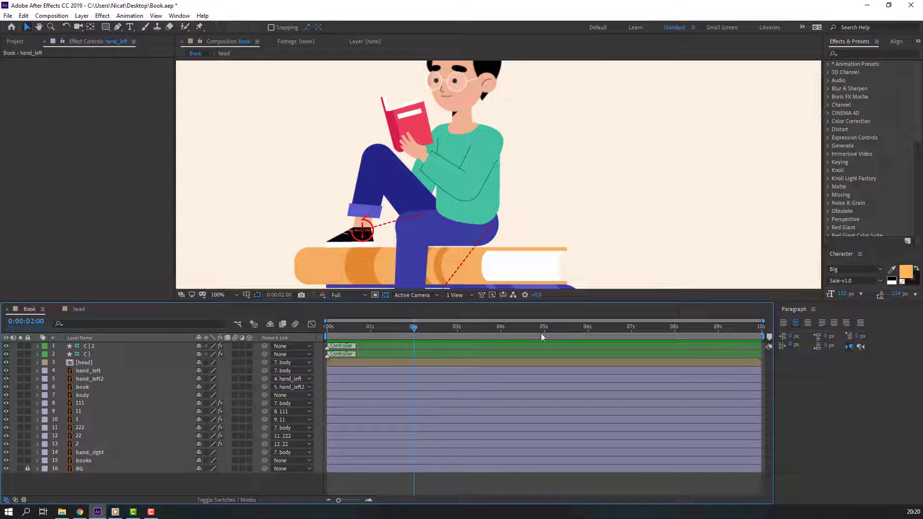
left_click(744, 337)
left_click(414, 331)
left_click_drag(767, 336, 421, 337)
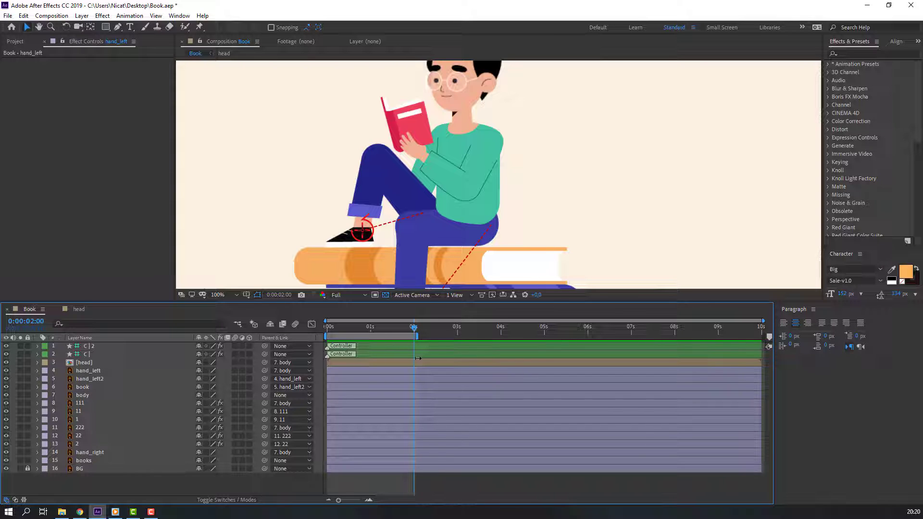
right_click(389, 336)
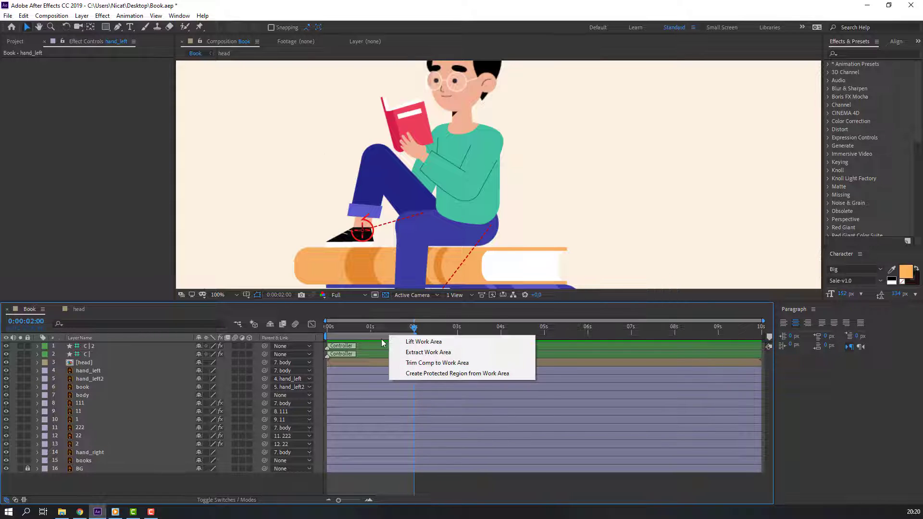
left_click(456, 363)
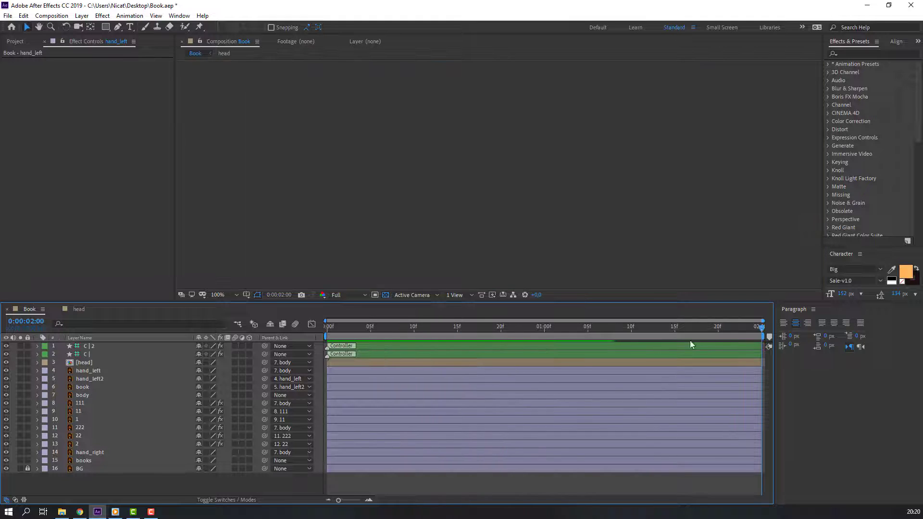
- Add a starting Position keyframe at 0:00:00:00 to the IK controller of the lower-hanging foot
left_click_drag(403, 326, 225, 328)
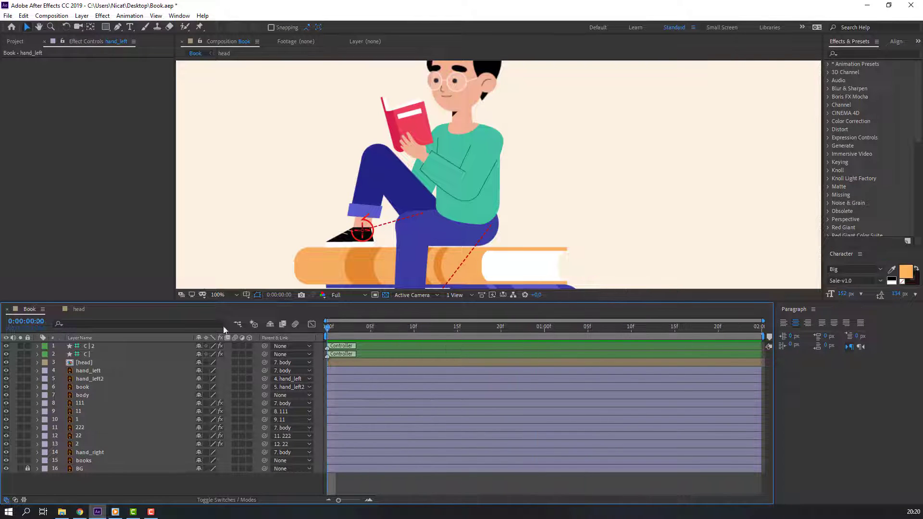
left_click_drag(329, 202, 336, 121)
left_click(86, 355)
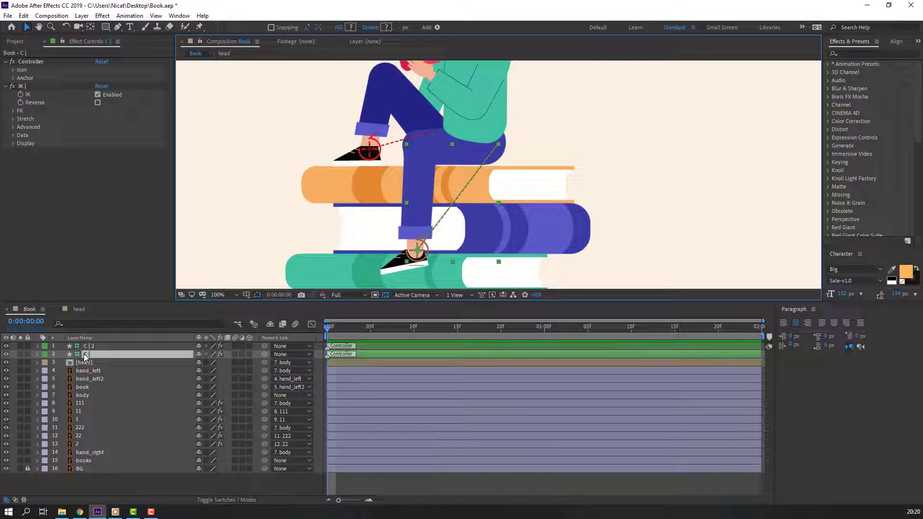
key("p")
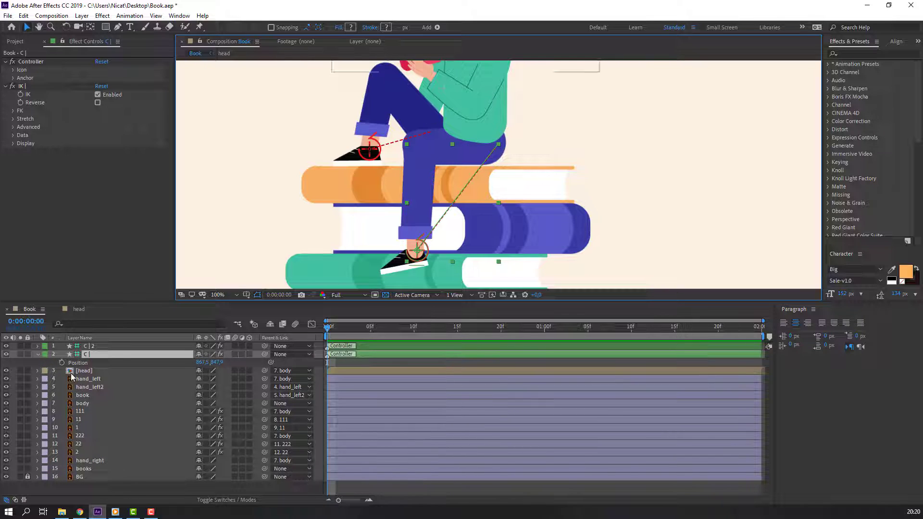
left_click(62, 363)
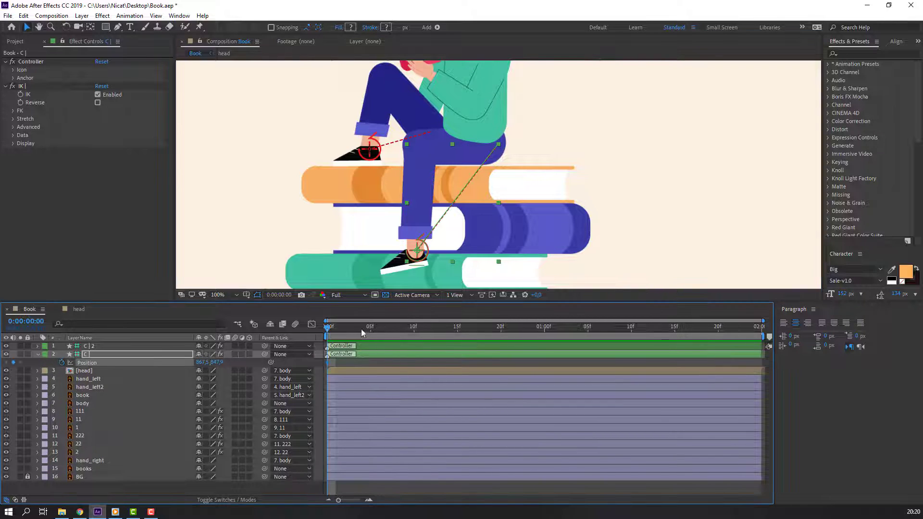
- At 0:00:01:00, keyframe the lower foot controller's X position to 832,5 so the leg swings back
left_click_drag(362, 332, 522, 333)
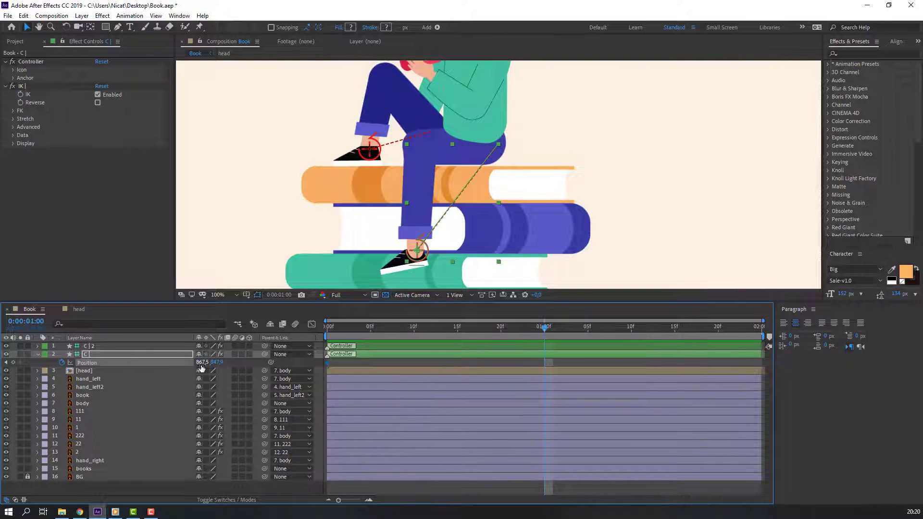
left_click_drag(351, 231, 357, 195)
left_click_drag(206, 366, 177, 353)
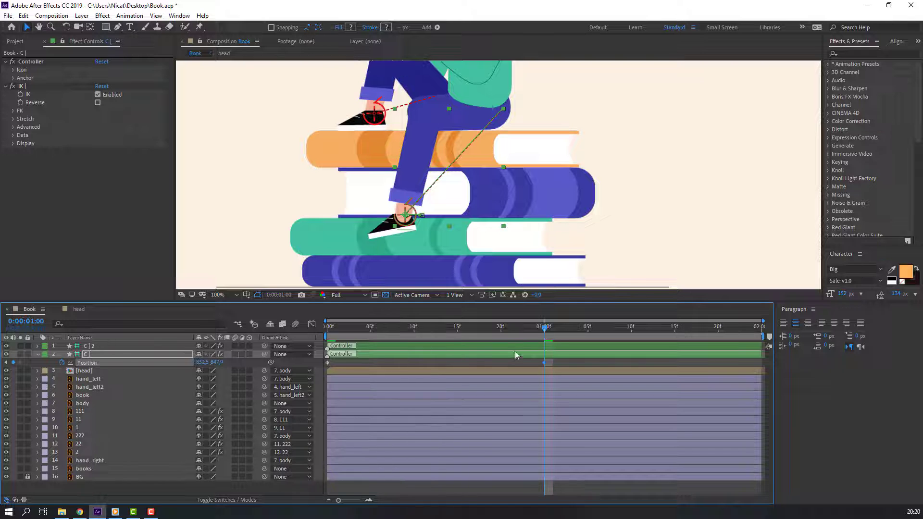
- Copy the foot controller's first Position keyframe to 0:00:01:24, and preview the leg animation
left_click_drag(544, 333, 705, 330)
left_click_drag(347, 361, 319, 368)
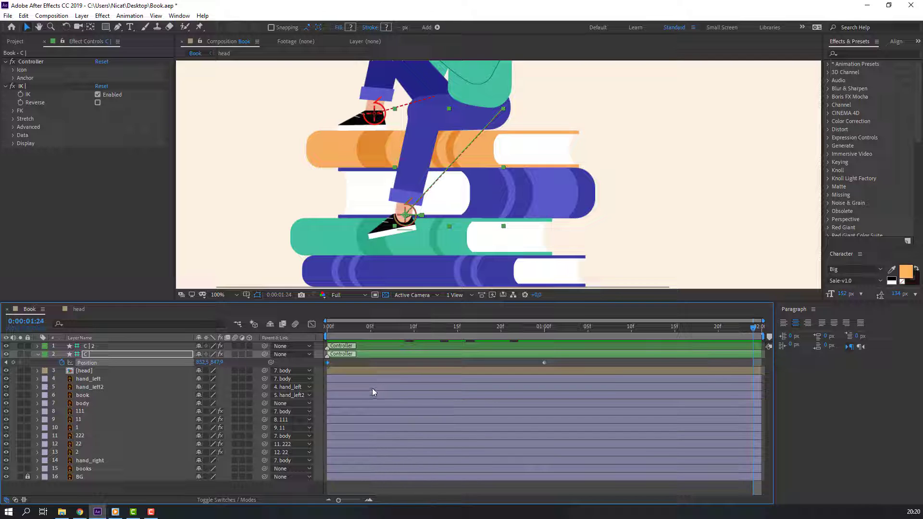
key("ctrl+v")
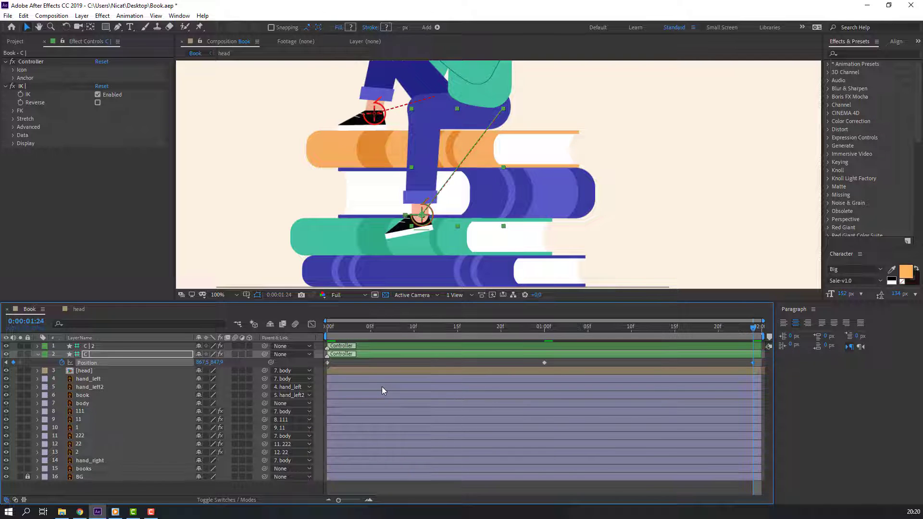
key("space")
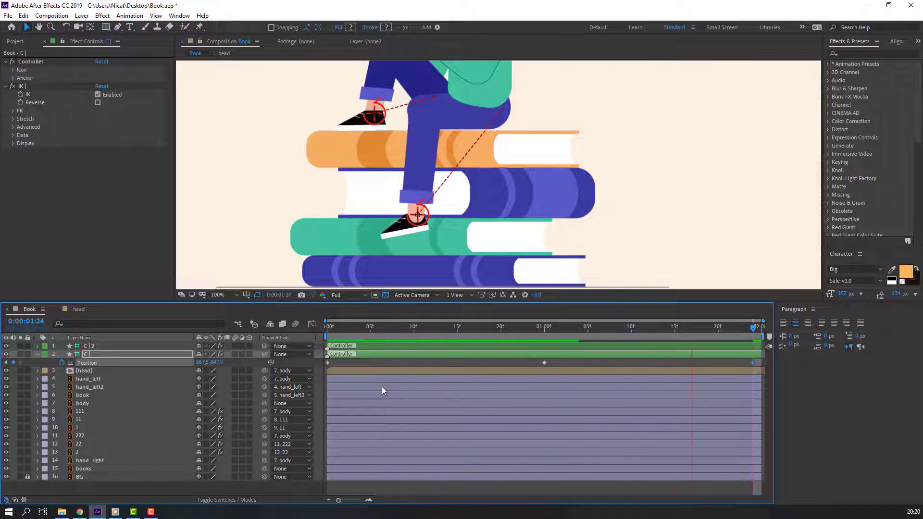
key("space")
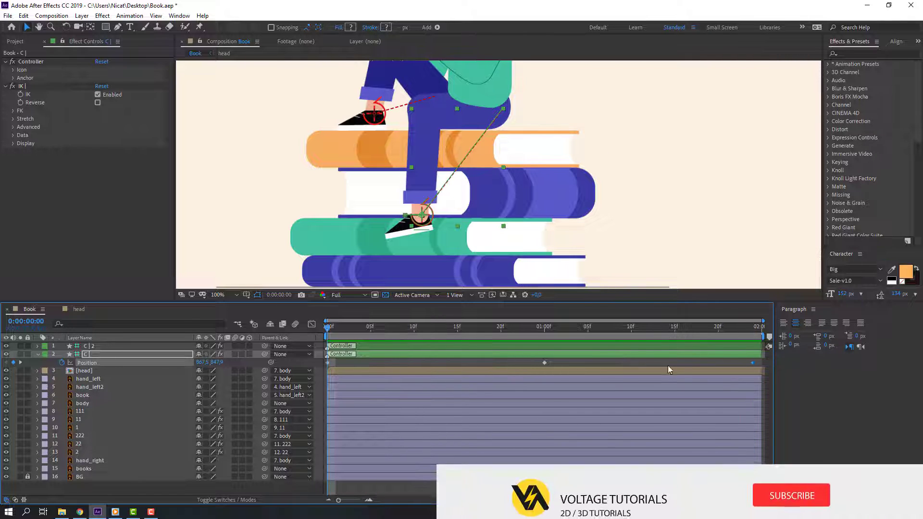
- Apply Easy Ease to all three Position keyframes of the foot controller
left_click_drag(760, 363, 323, 380)
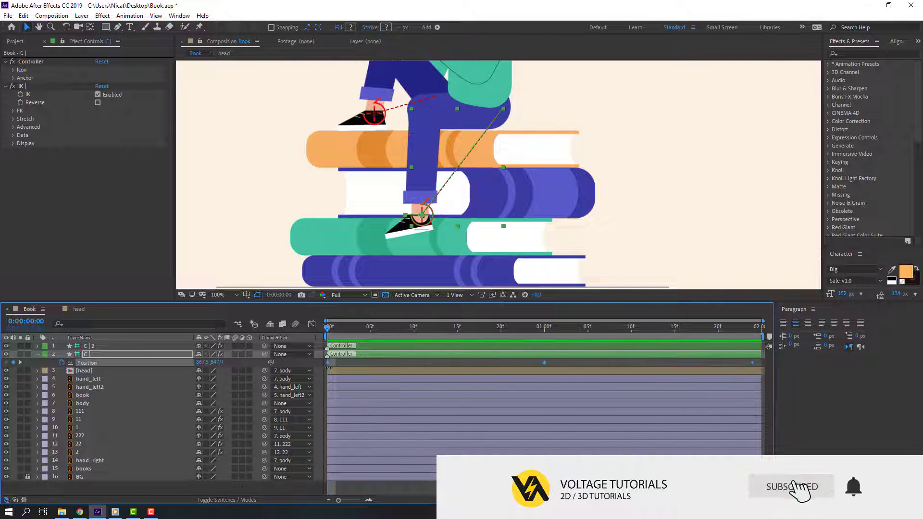
right_click(328, 363)
mouse_move(370, 483)
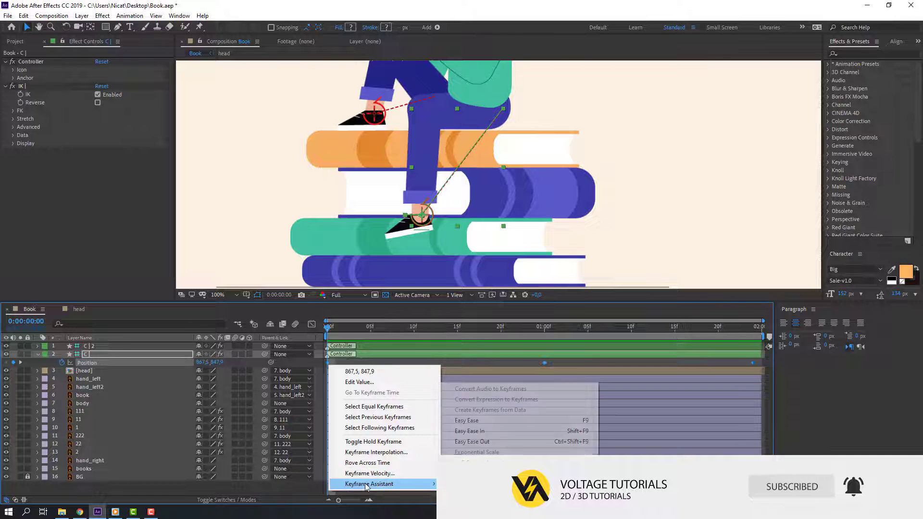
left_click(466, 421)
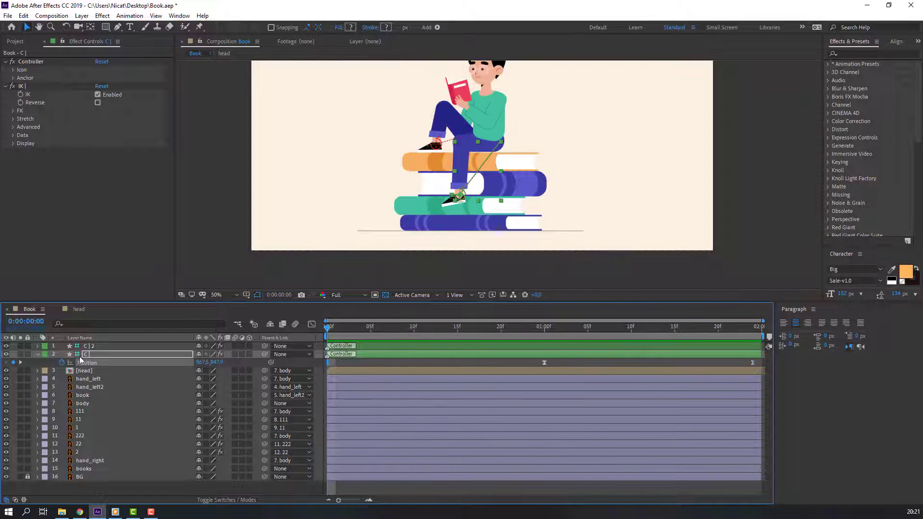
- Show the foot controller's Rotation alongside Position, set it to 10°, and add a Rotation keyframe at 0:00:00:00
left_click(89, 356)
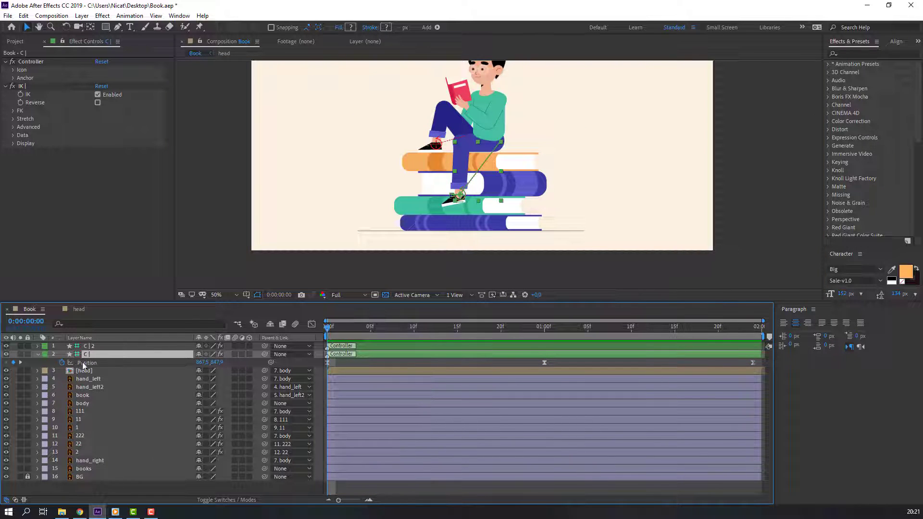
key("period")
key("period")
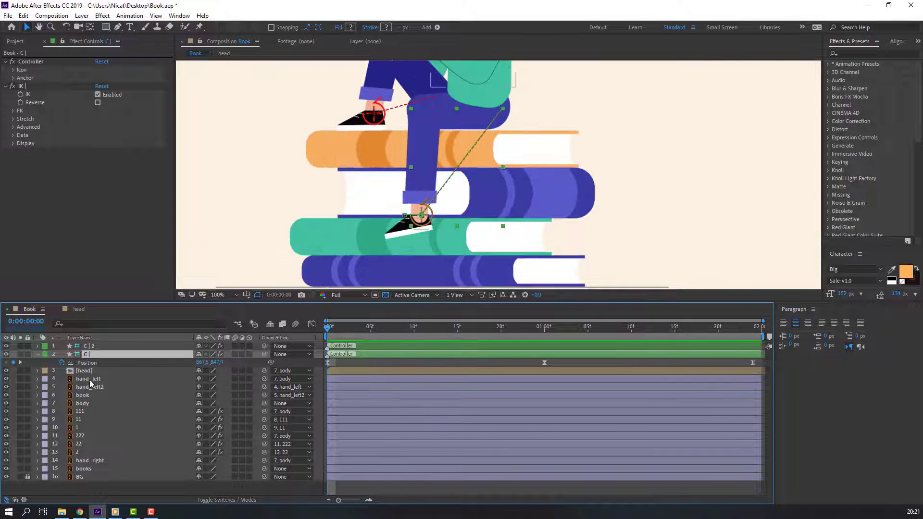
key("shift+r")
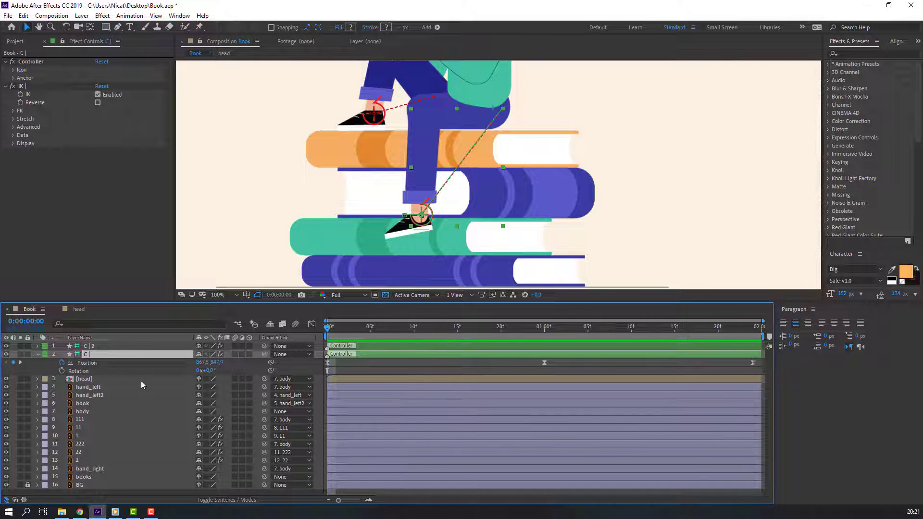
scroll(437, 246, "up", 1)
left_click_drag(398, 222, 461, 151)
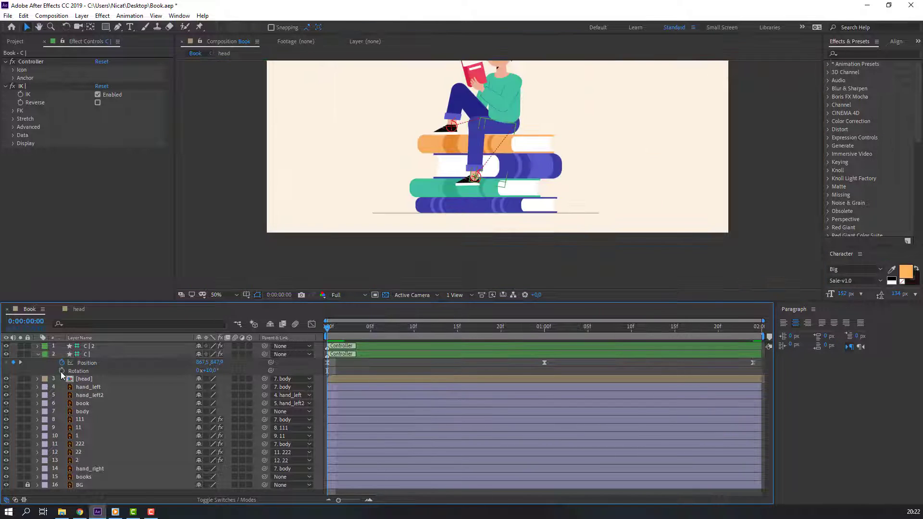
left_click(62, 371)
key("period")
key("period")
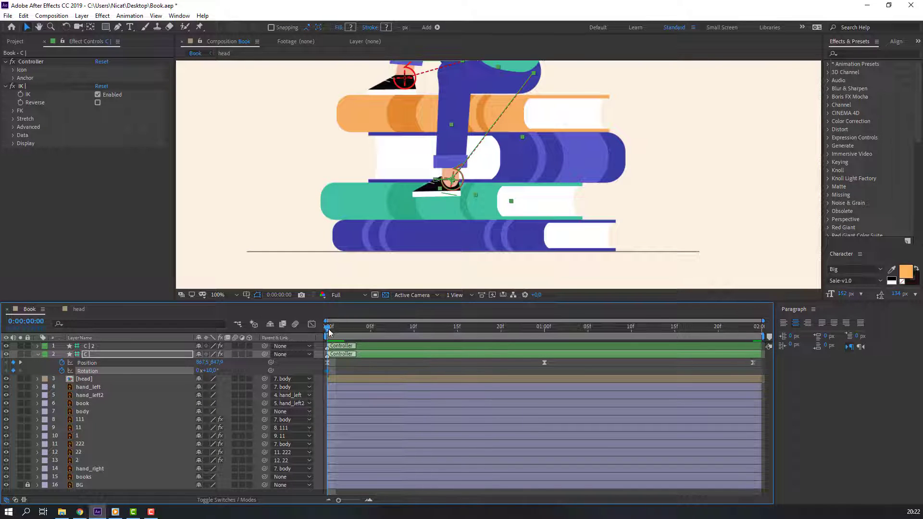
- Keyframe the foot controller's Rotation at 19° at 0:00:01:00, and change its first keyframe at 0:00:00:00 to 1°
left_click_drag(329, 332, 543, 336)
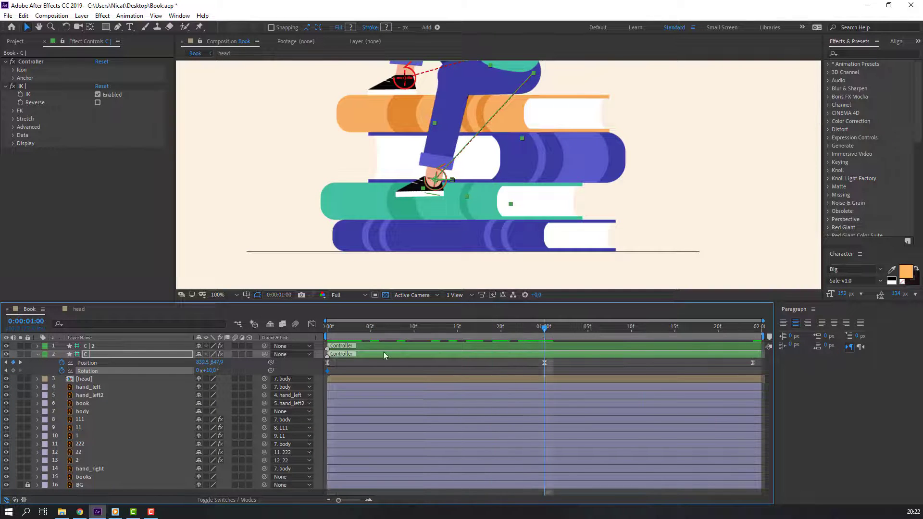
left_click_drag(210, 372, 216, 370)
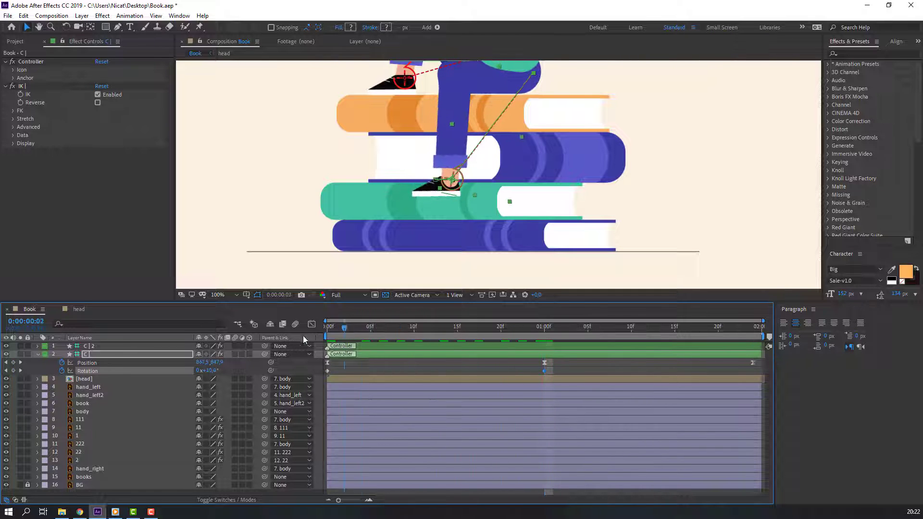
key("Home")
left_click_drag(212, 373, 204, 373)
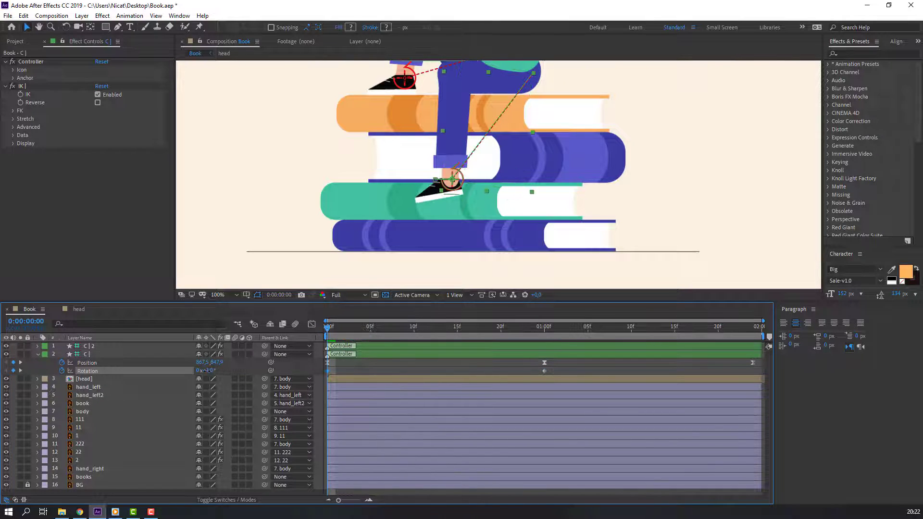
- Copy the foot controller's first Rotation keyframe to 0:00:01:24, and preview the foot animation
left_click_drag(329, 328, 752, 329)
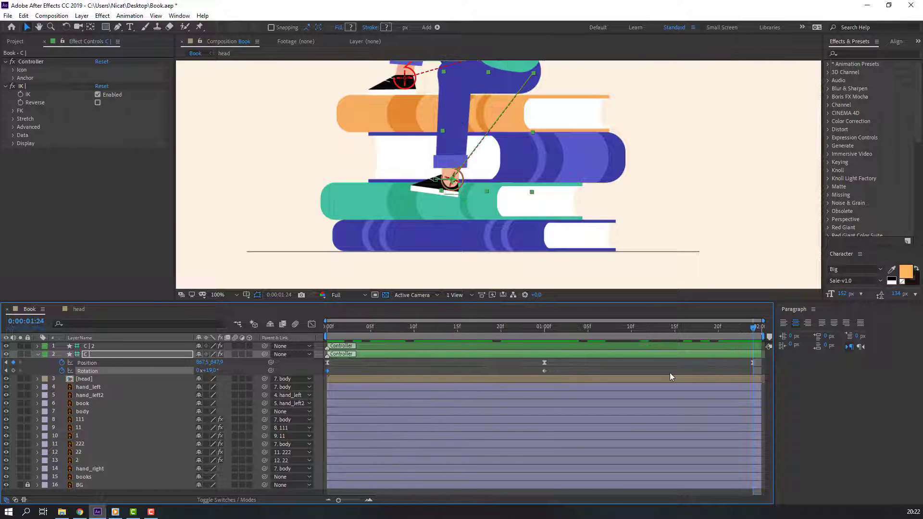
key("ctrl+v")
scroll(426, 229, "down", 1)
key("space")
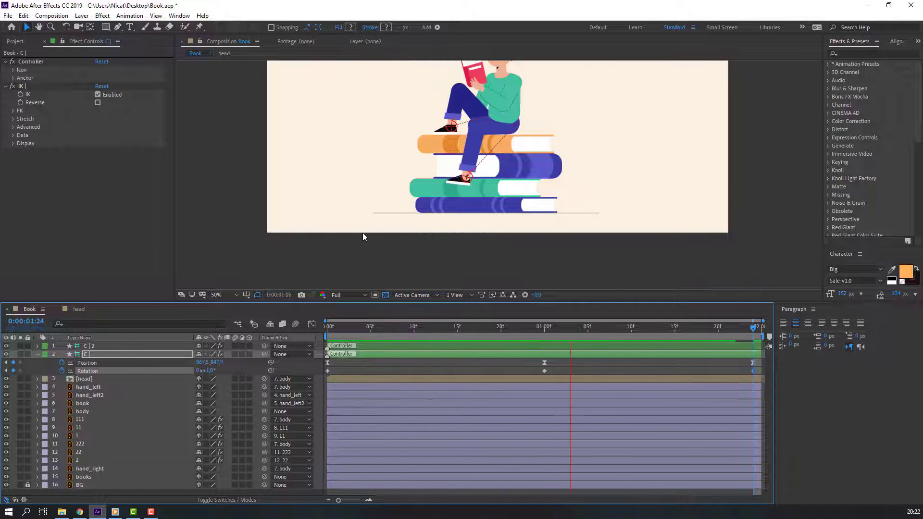
scroll(449, 265, "up", 1)
key("space")
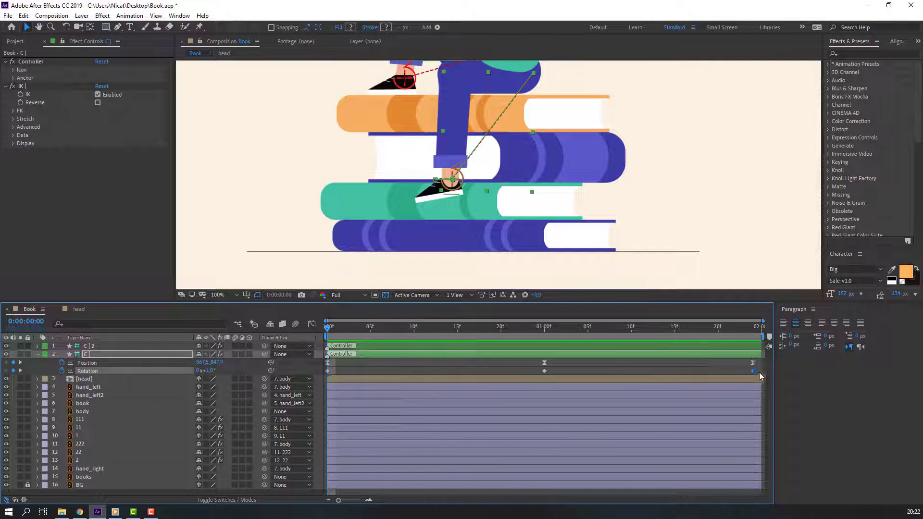
- Apply Easy Ease to all three Rotation keyframes of the foot controller, and preview the result with the whole composition fitted in view
left_click_drag(759, 373, 319, 384)
right_click(329, 372)
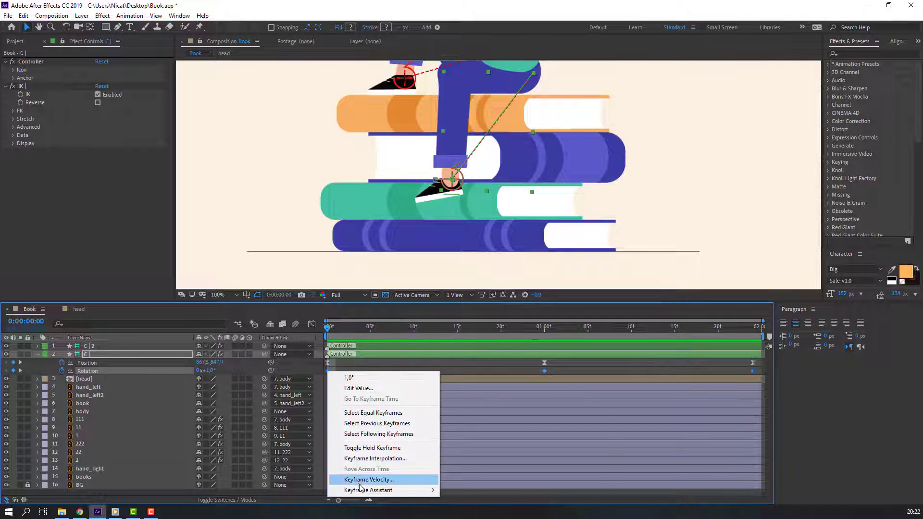
mouse_move(374, 491)
left_click(465, 427)
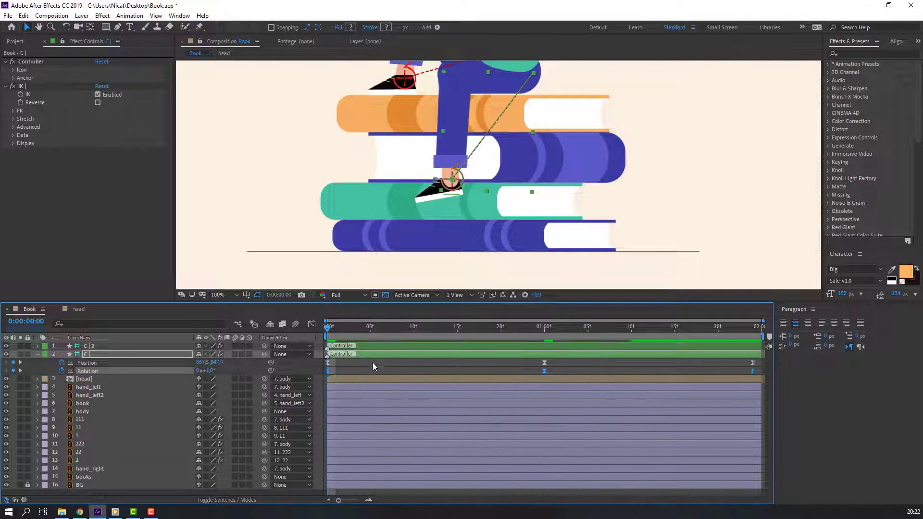
key("space")
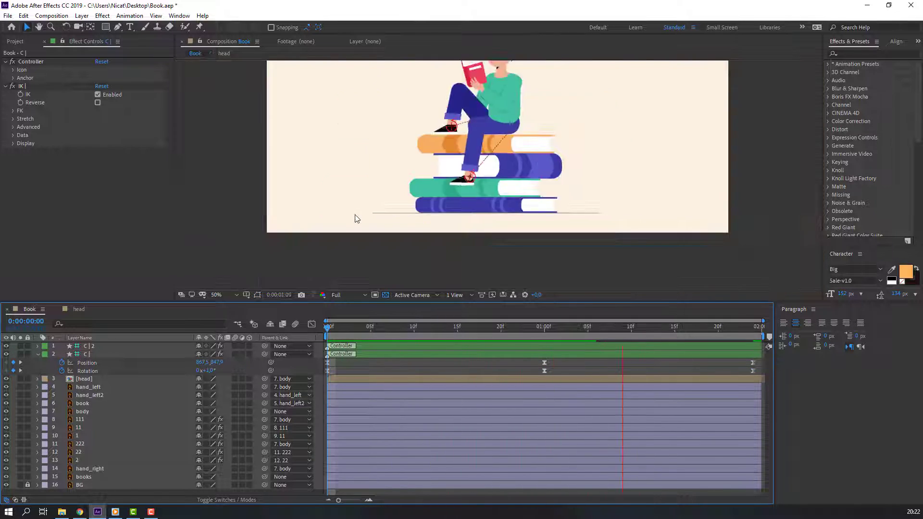
scroll(354, 216, "down", 1)
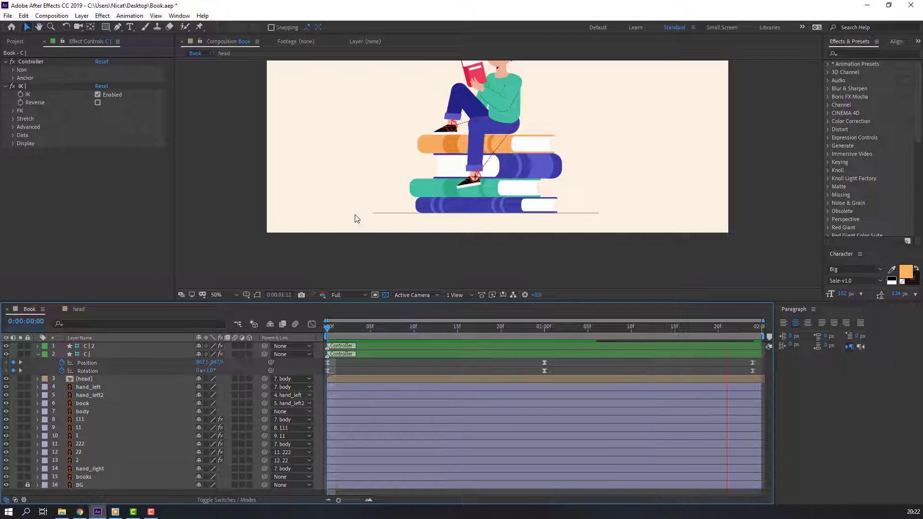
left_click(216, 294)
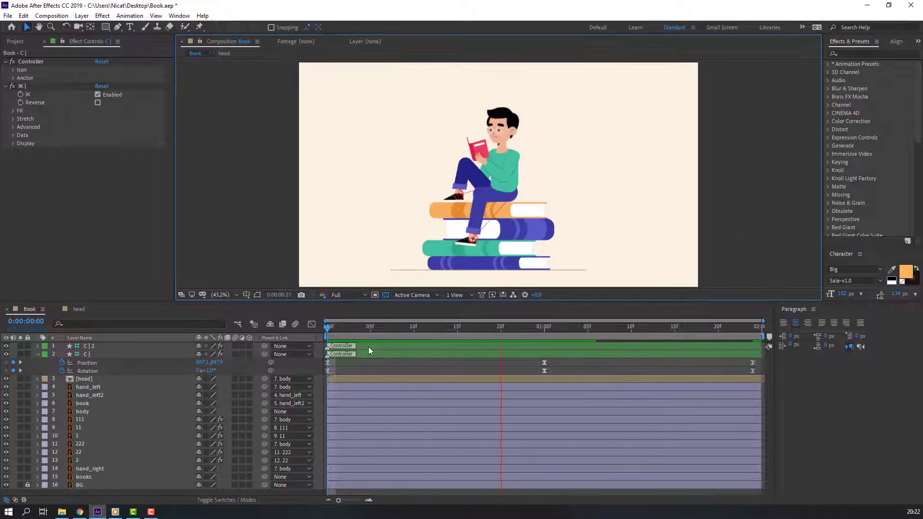
key("space")
- Show the Rotation property of the hand_left layer and add a keyframe at 0:00:00:00
scroll(486, 198, "up", 3)
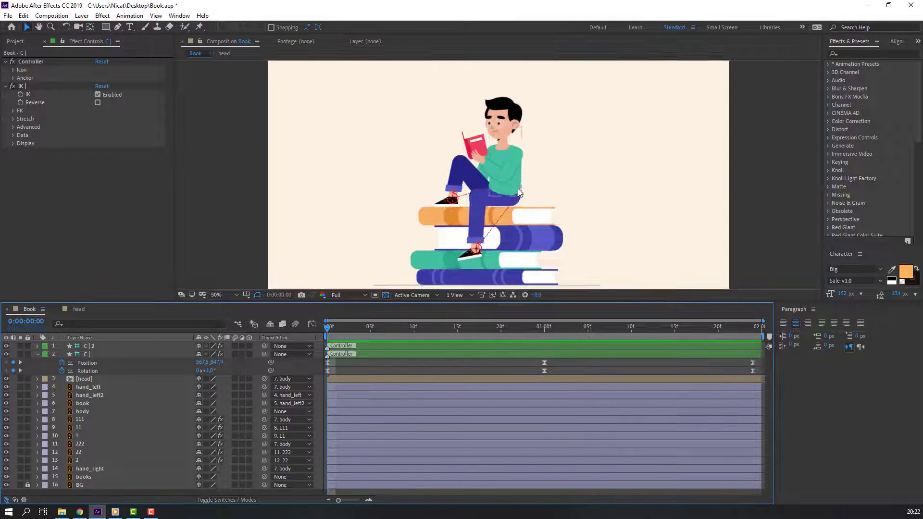
left_click_drag(441, 191, 393, 205)
left_click(480, 150)
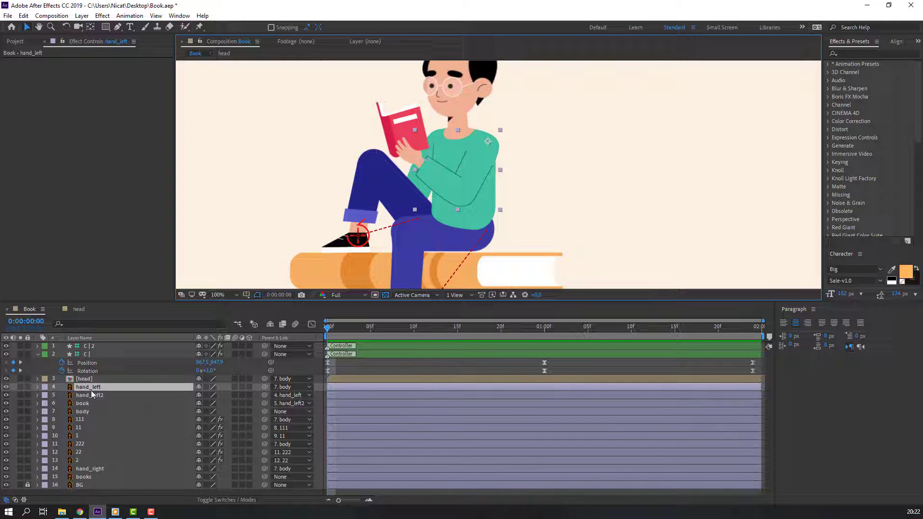
key("r")
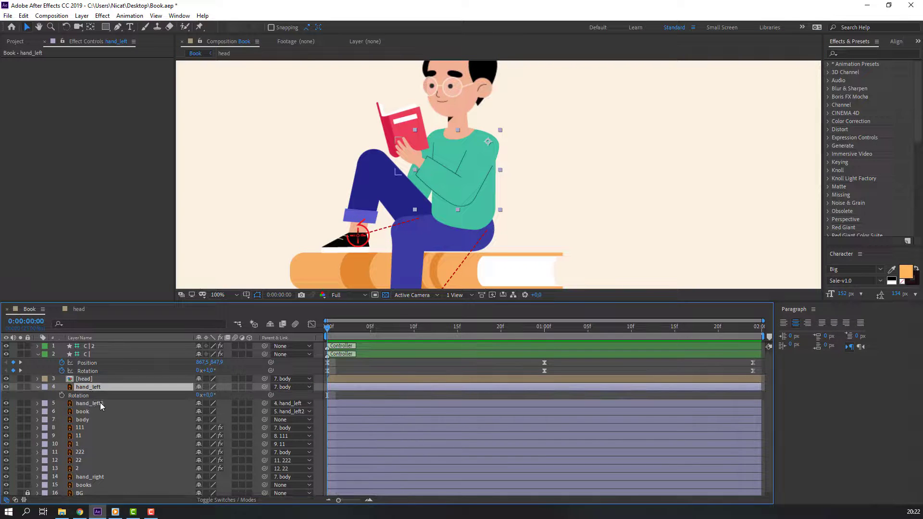
left_click(62, 395)
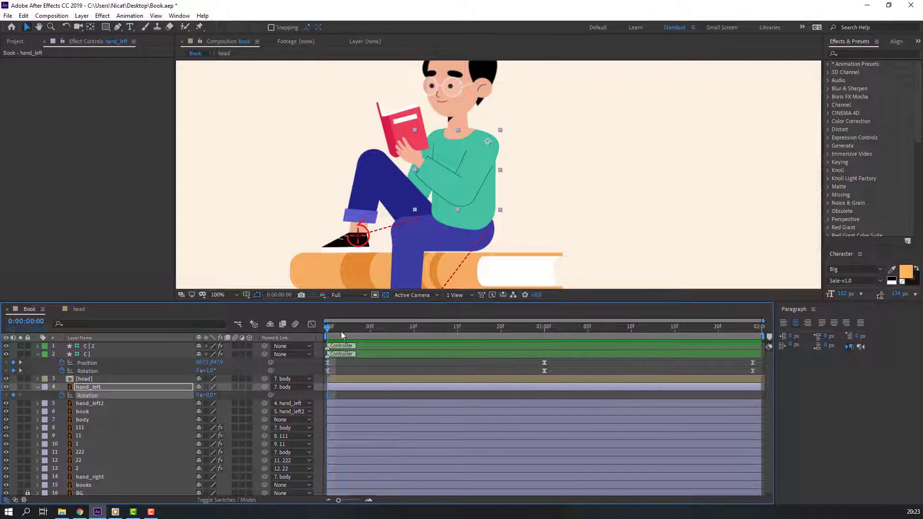
- At 0:00:01:00, keyframe the hand_left layer's Rotation at 3° so the arm lifts the book
left_click_drag(342, 335, 544, 332)
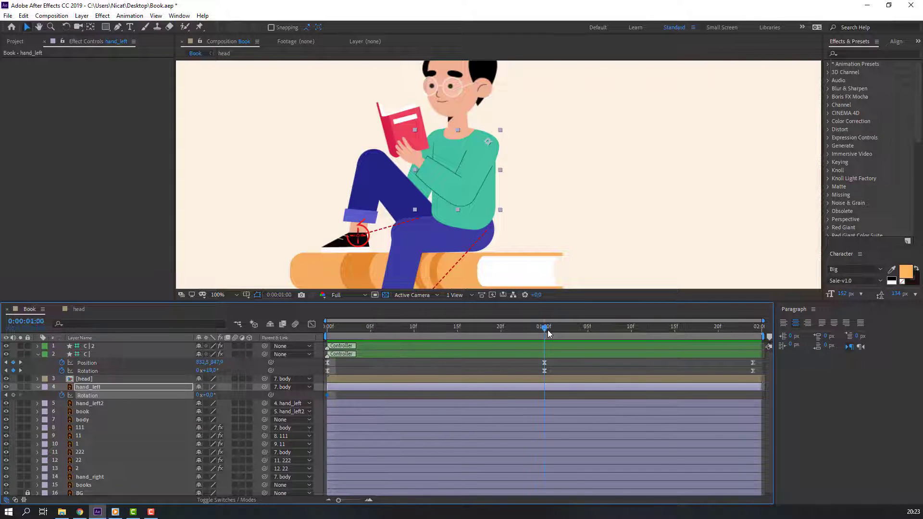
left_click(212, 395)
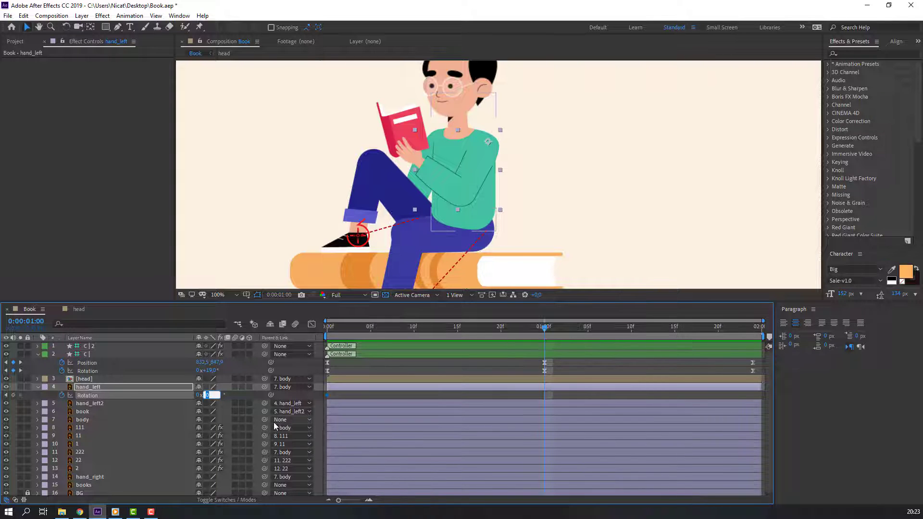
type("2")
key("Return")
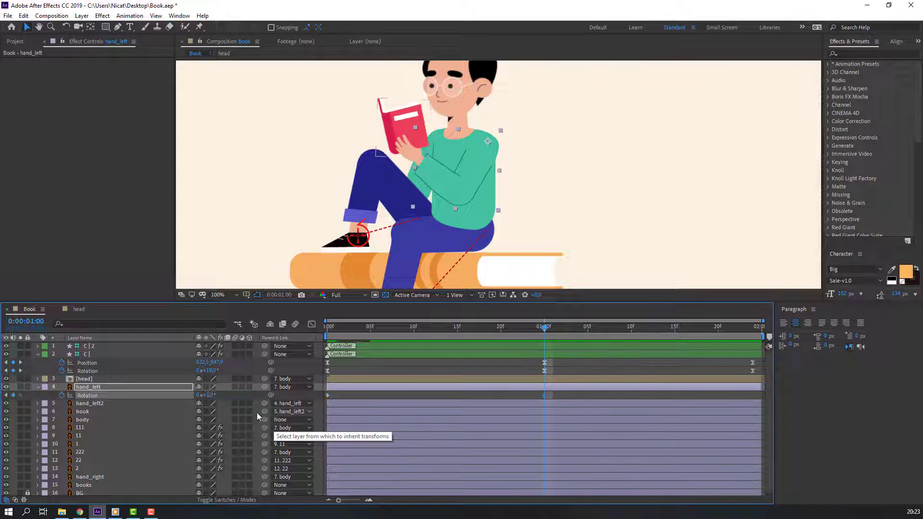
left_click(210, 396)
type("3")
key("Return")
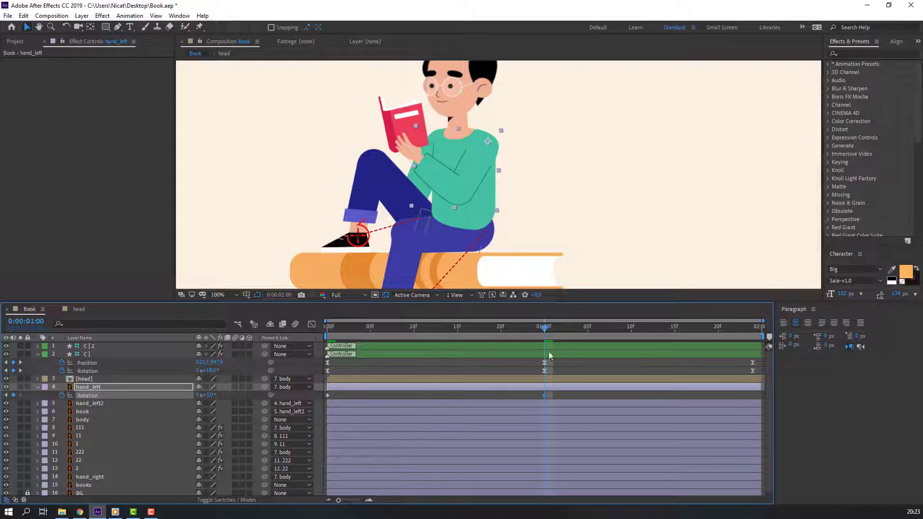
- Copy hand_left's first Rotation keyframe to 0:00:01:24, and preview the arm movement
mouse_move(537, 336)
left_mouse_down()
mouse_move(344, 347)
mouse_move(537, 347)
left_mouse_up()
key("space")
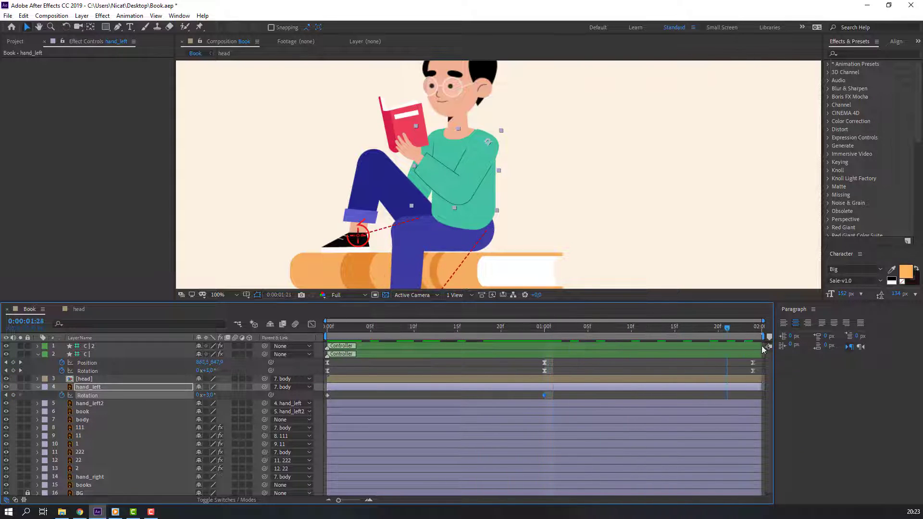
left_click_drag(343, 397, 313, 405)
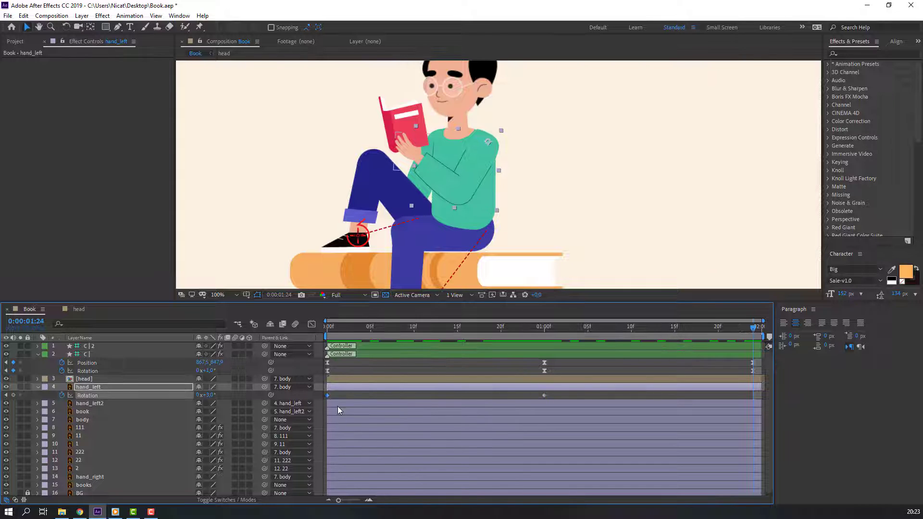
key("ctrl+c")
key("ctrl+v")
key("space")
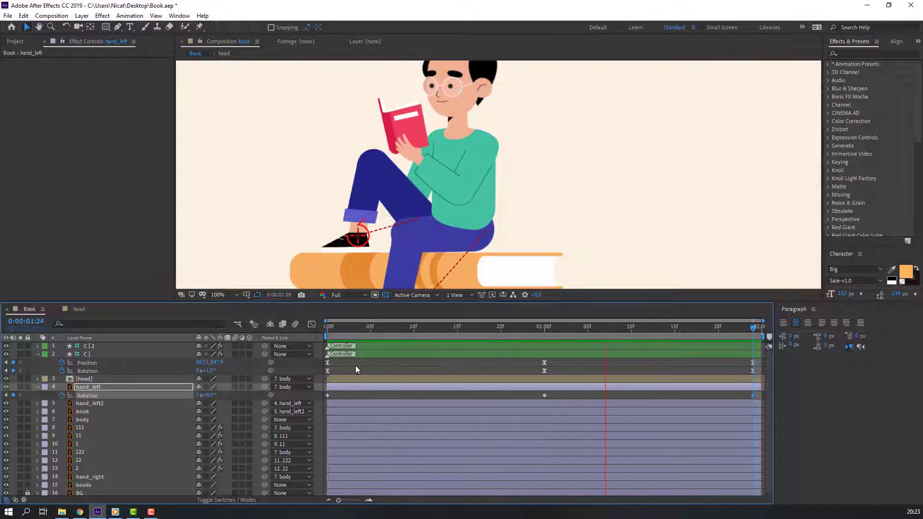
- Apply Time-Reverse Keyframes to the three Rotation keyframes of hand_left
left_click_drag(757, 393, 326, 400)
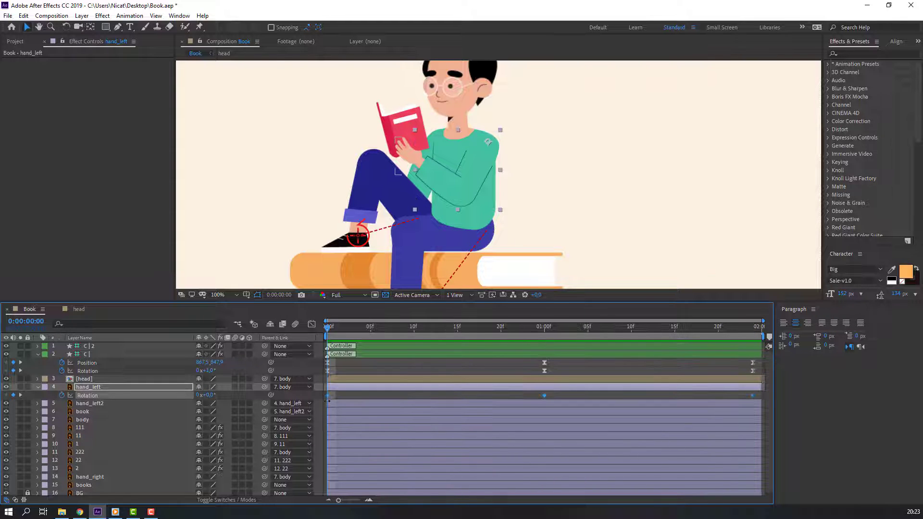
right_click(328, 397)
mouse_move(338, 395)
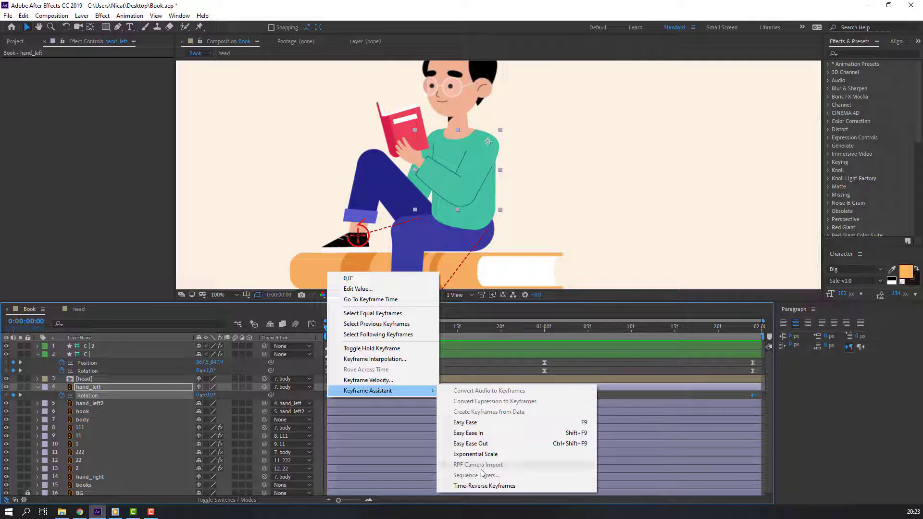
left_click(511, 488)
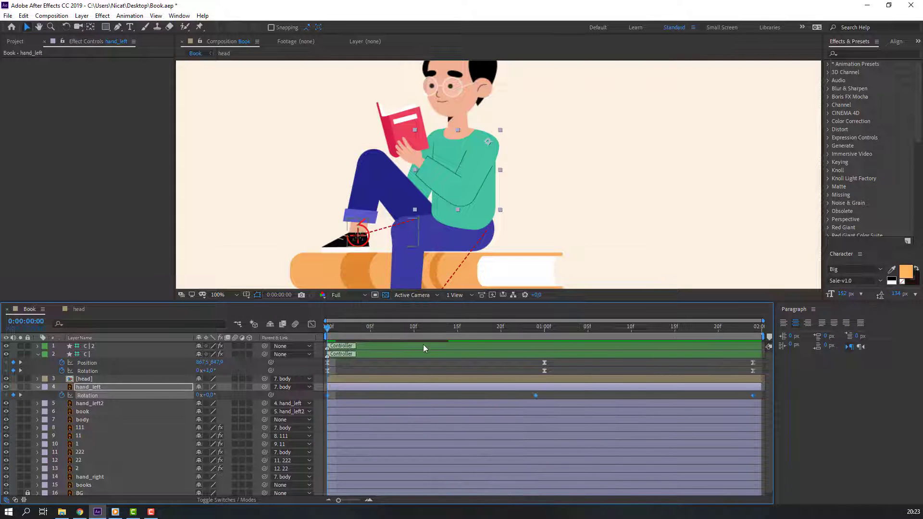
- Apply Easy Ease to hand_left's three Rotation keyframes, and preview the animation on the whole character
right_click(327, 395)
mouse_move(376, 392)
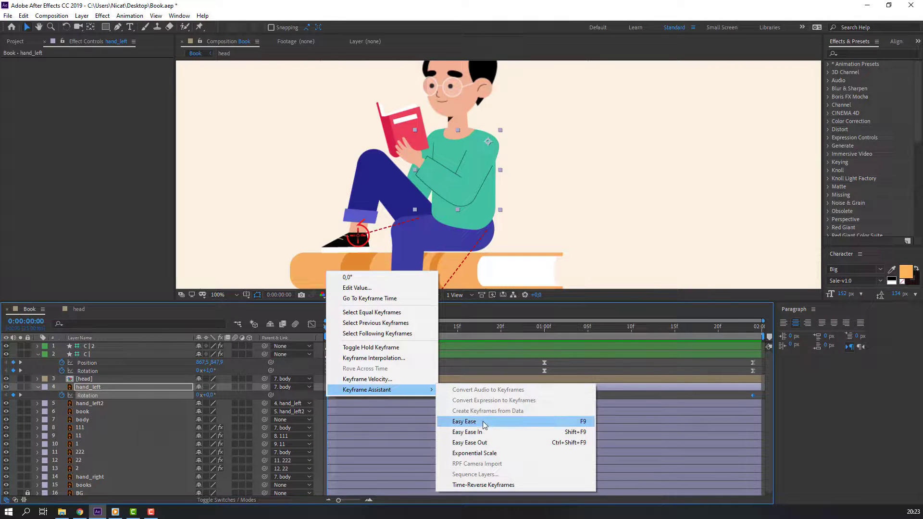
left_click(463, 422)
key("space")
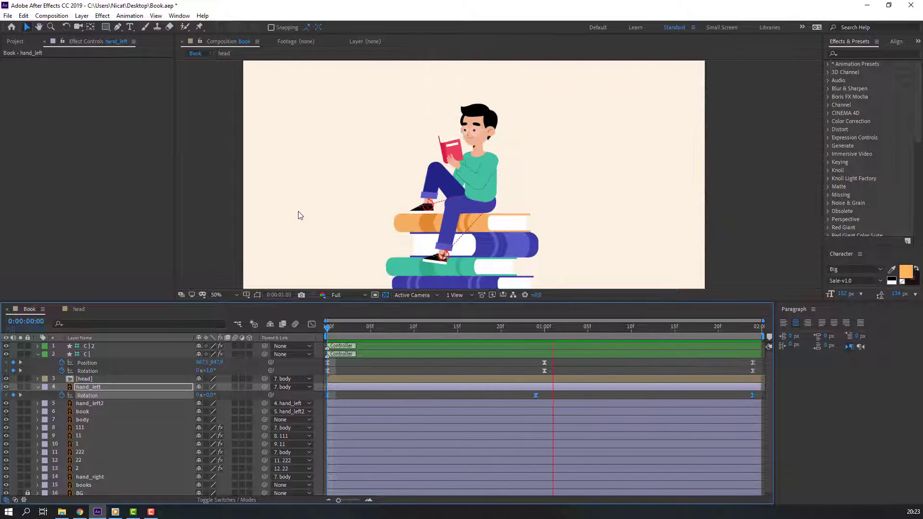
scroll(298, 215, "down", 2)
scroll(481, 127, "up", 2)
- Show the head layer's Rotation, add a keyframe at 0:00:00:00, and set it to -9°
left_click(463, 124)
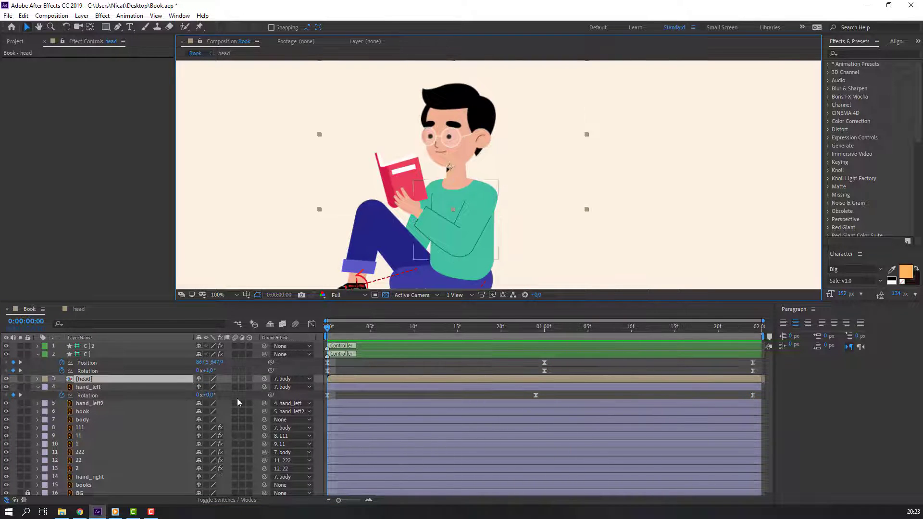
key("r")
left_click(62, 388)
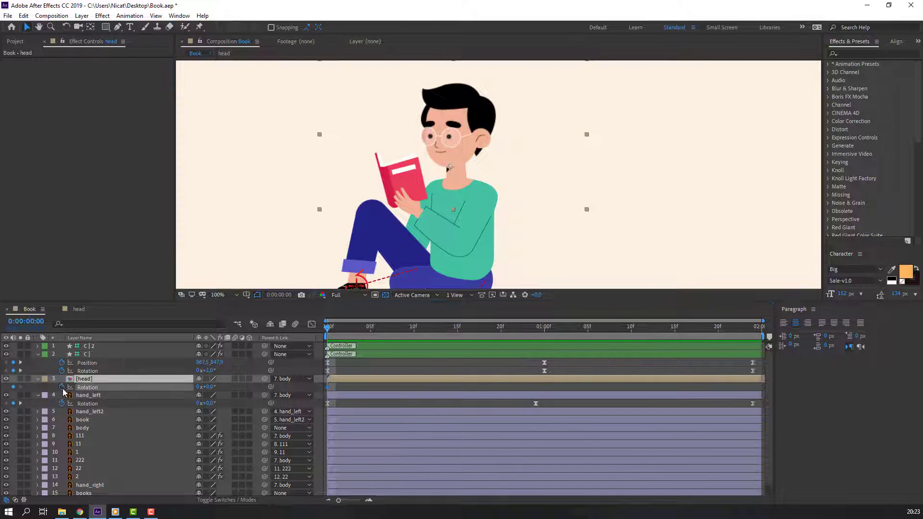
left_click_drag(208, 387, 206, 387)
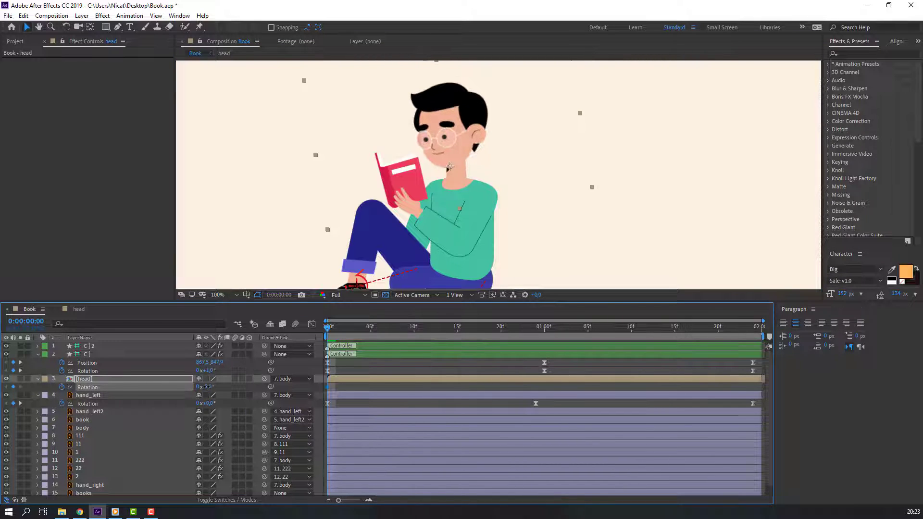
- At 0:00:01:00, keyframe the head layer's Rotation at -16° so the head tilts further toward the book
left_click_drag(330, 328, 543, 329)
left_click(211, 386)
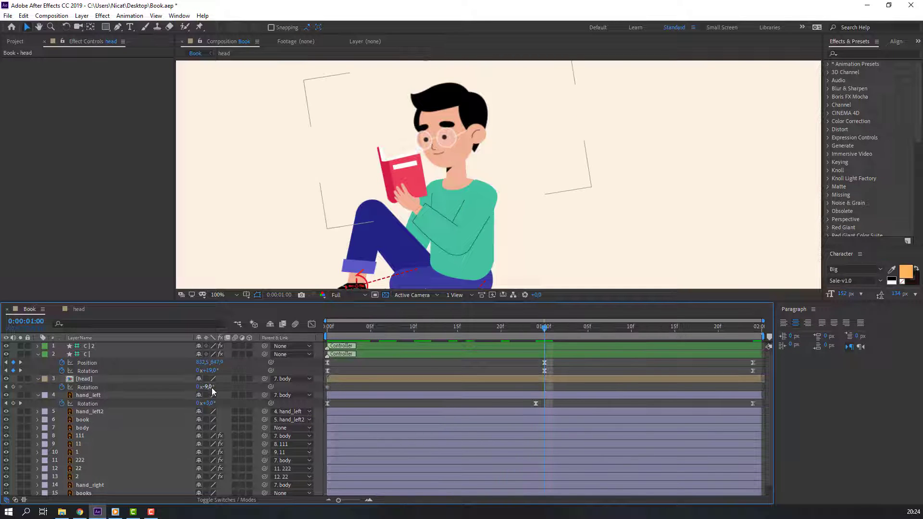
left_click_drag(207, 387, 204, 387)
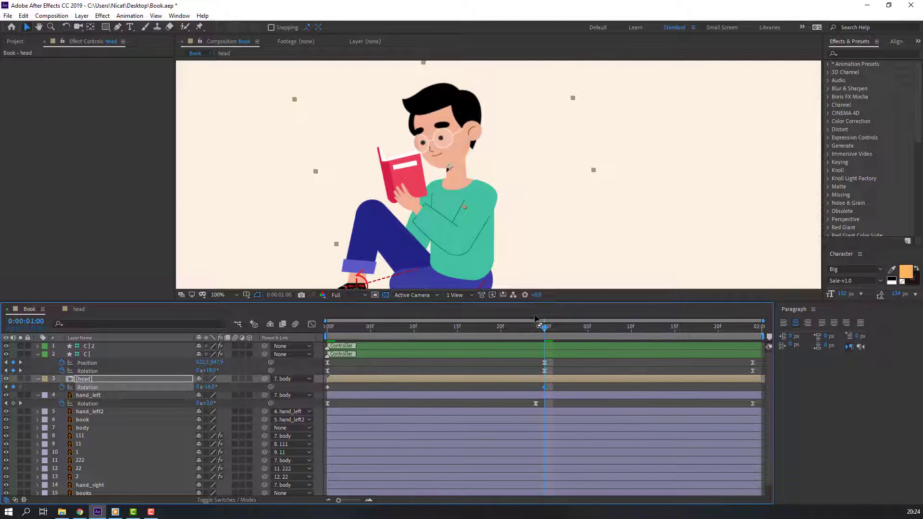
- Copy the head layer's first Rotation keyframe to 0:00:01:24 to close the loop
left_click_drag(540, 327, 384, 345)
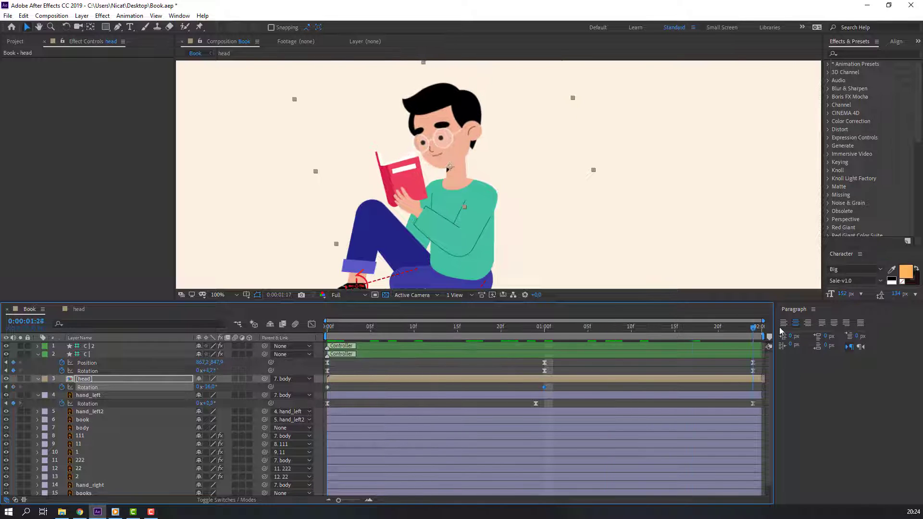
left_click(328, 387)
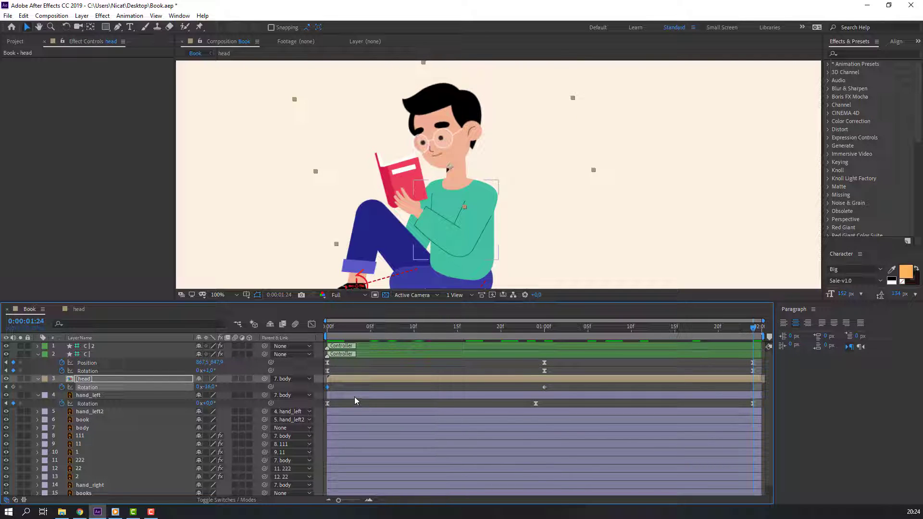
key("ctrl+v")
- Apply Easy Ease to the head layer's three Rotation keyframes and preview the animation on the whole character
key("comma")
left_click_drag(762, 385, 327, 390)
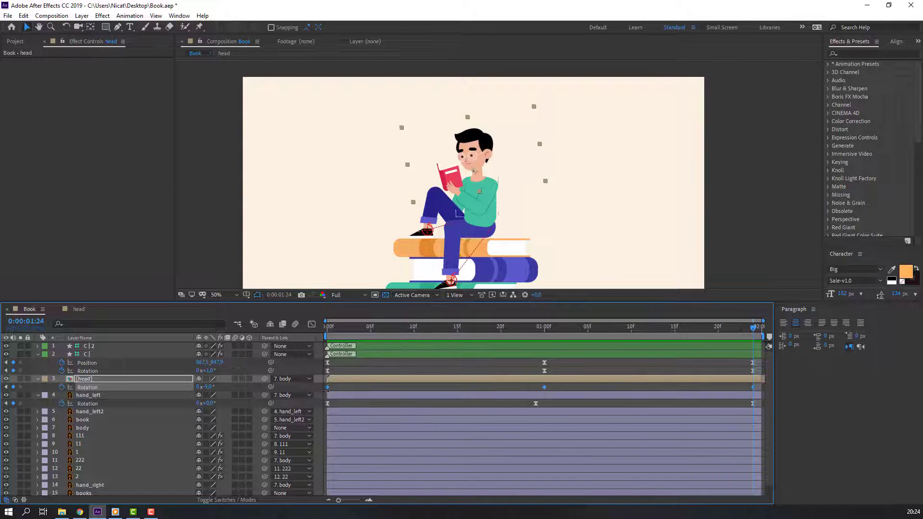
right_click(328, 387)
mouse_move(382, 381)
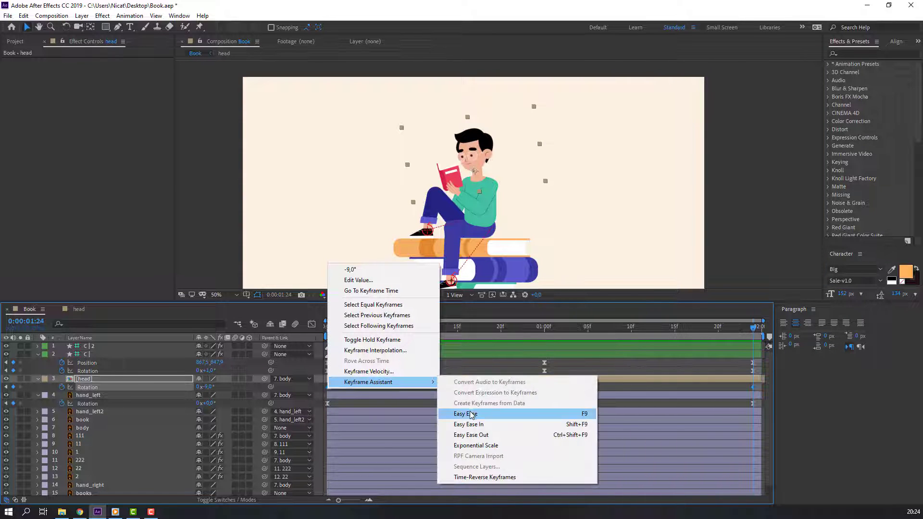
left_click(439, 412)
key("space")
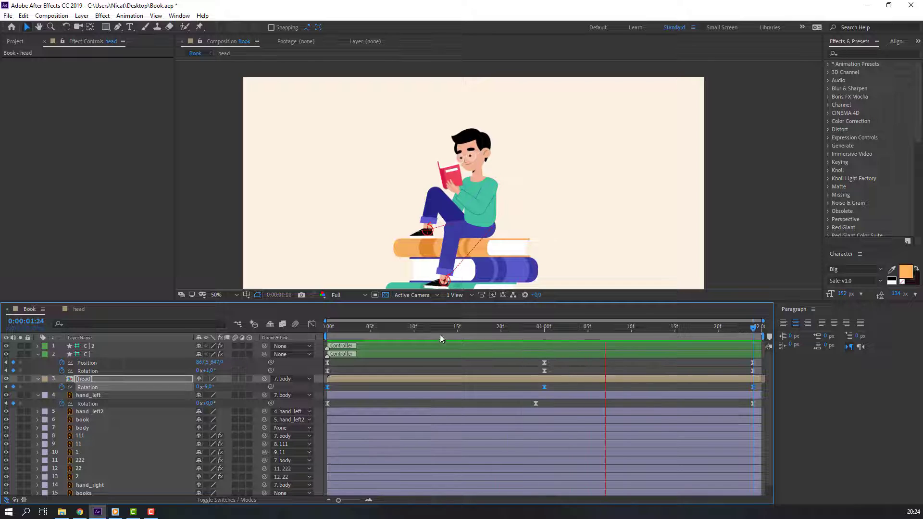
scroll(386, 237, "down", 1)
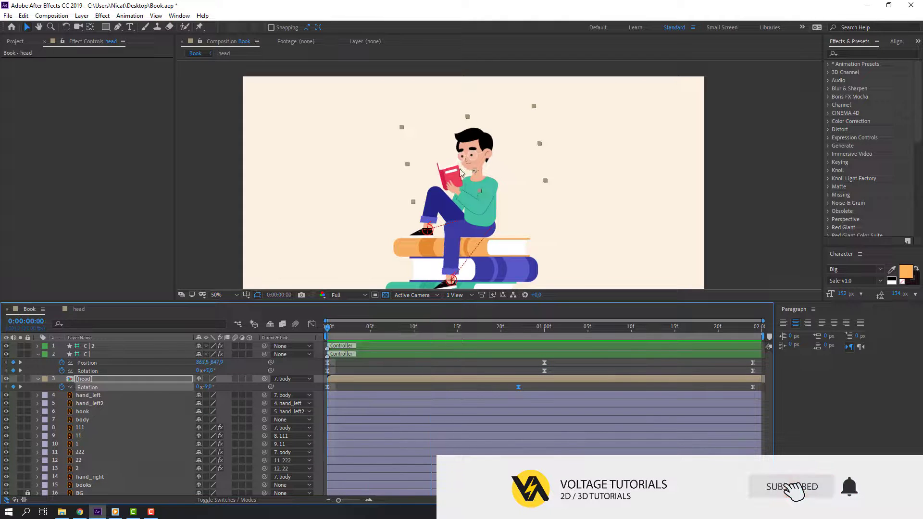
- Open the head precomp and add a Scale keyframe to the eye layer at 0:00:00:00
scroll(461, 172, "up", 2)
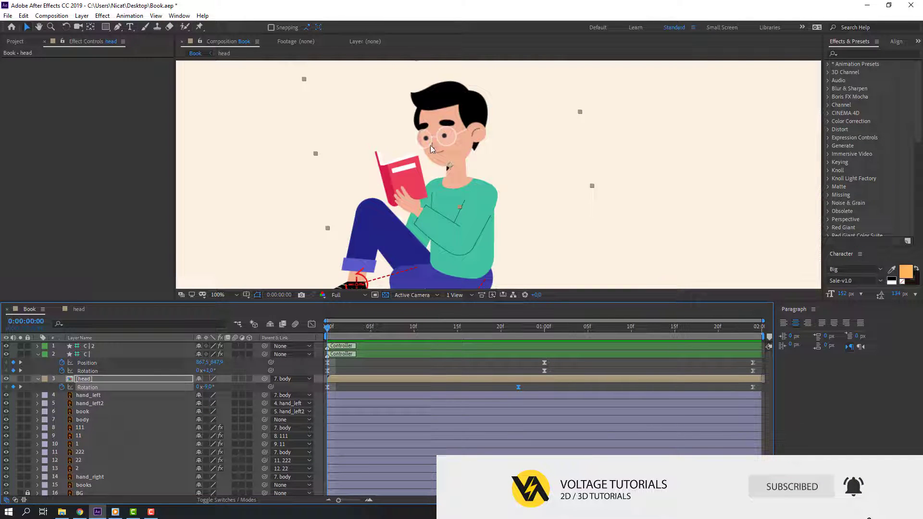
double_click(82, 382)
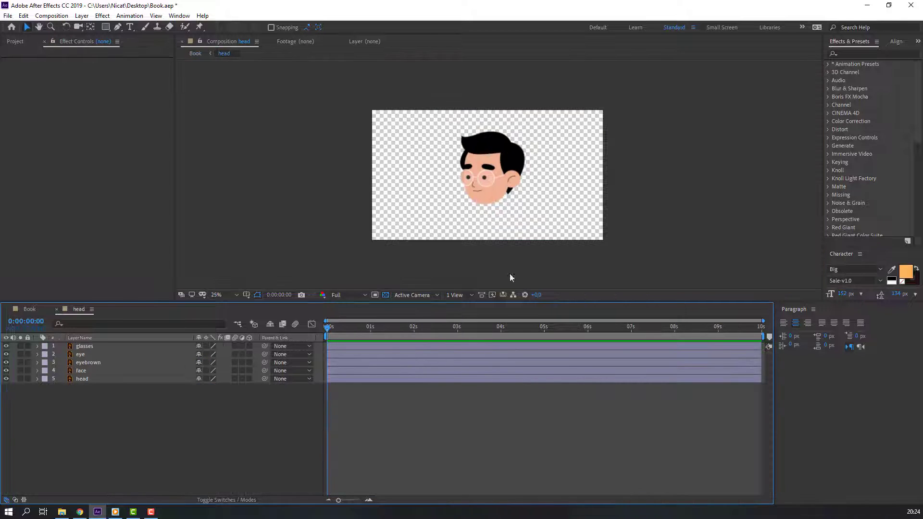
scroll(448, 177, "up", 4)
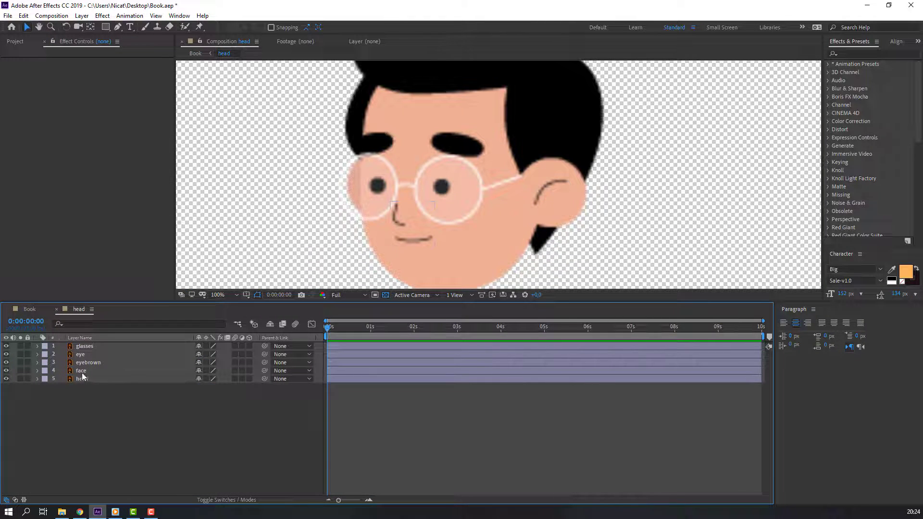
left_click(85, 356)
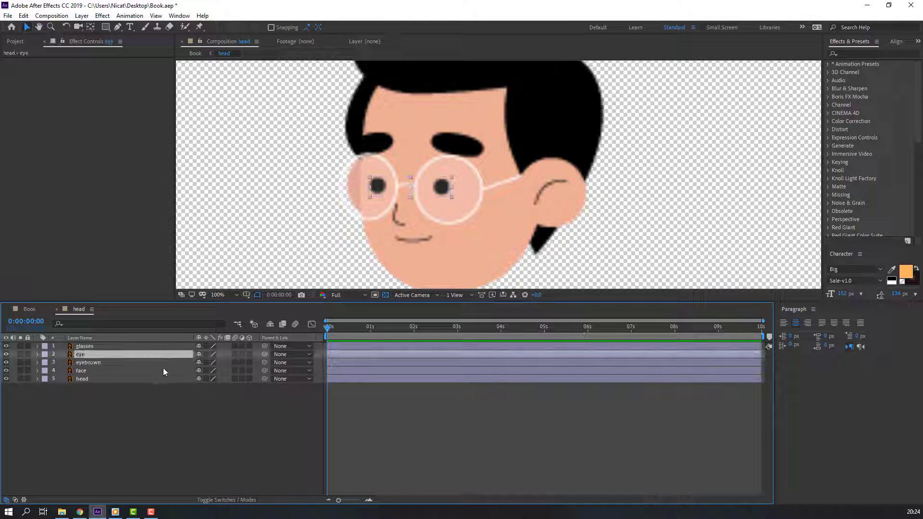
key("s")
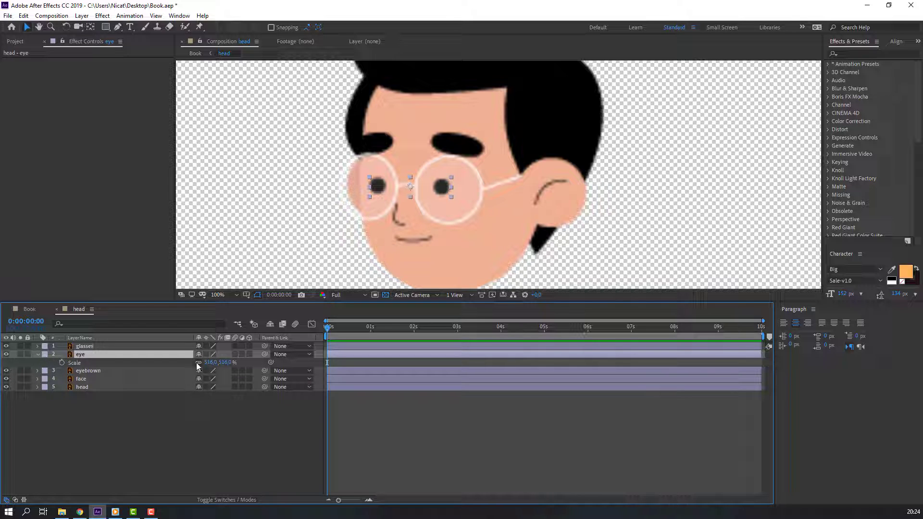
left_click(62, 362)
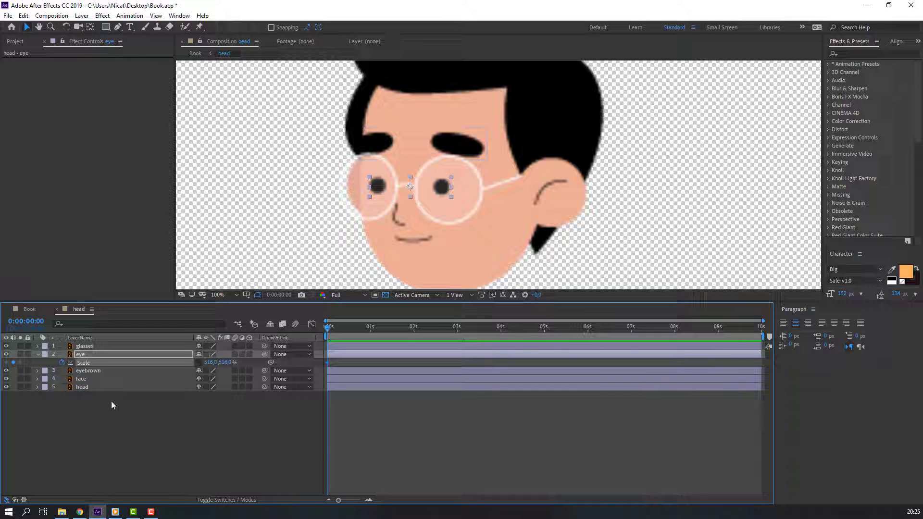
- At 0:00:00:03, close the eyes by reducing only the eye layer's vertical Scale to about 61%, with the horizontal Scale kept at 516%
key("Page_Down")
key("Page_Down")
key("Page_Down")
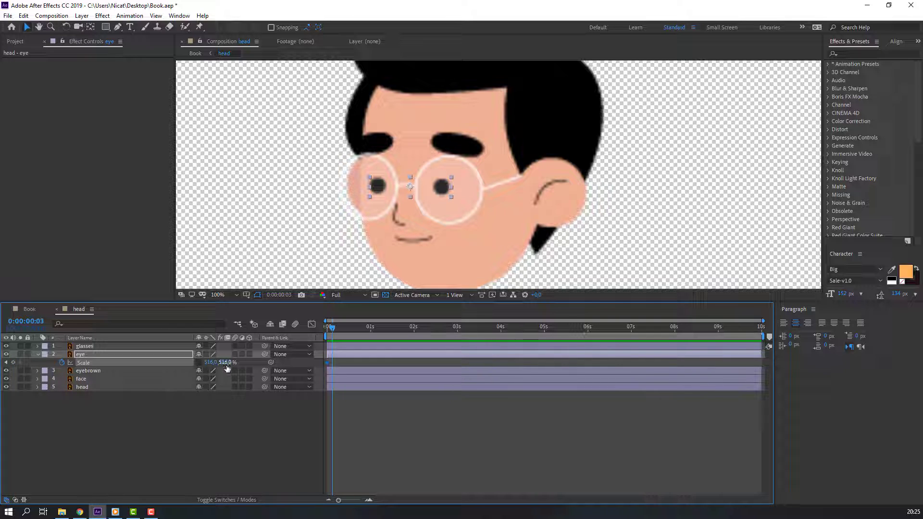
left_click_drag(227, 368, 35, 388)
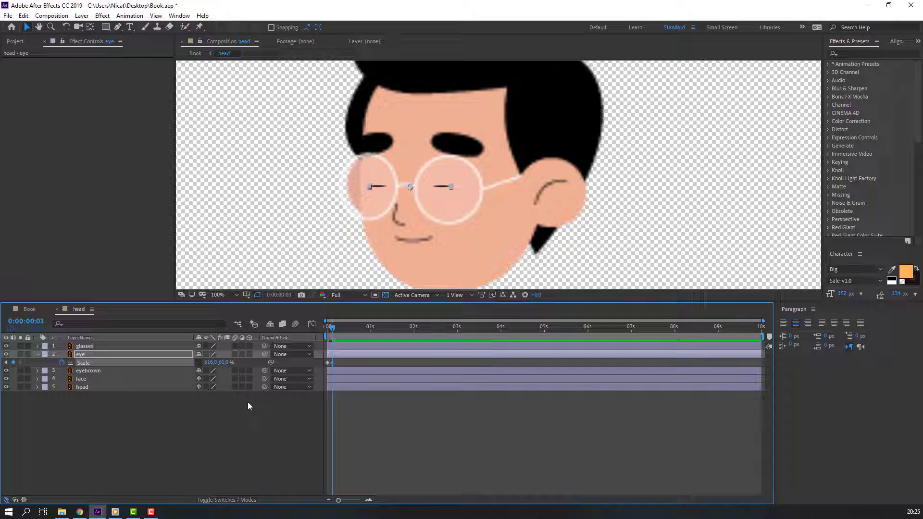
- Copy the eye layer's first Scale keyframe to 0:00:00:06 so the eyes reopen
key("Page_Down")
key("Page_Down")
key("Page_Down")
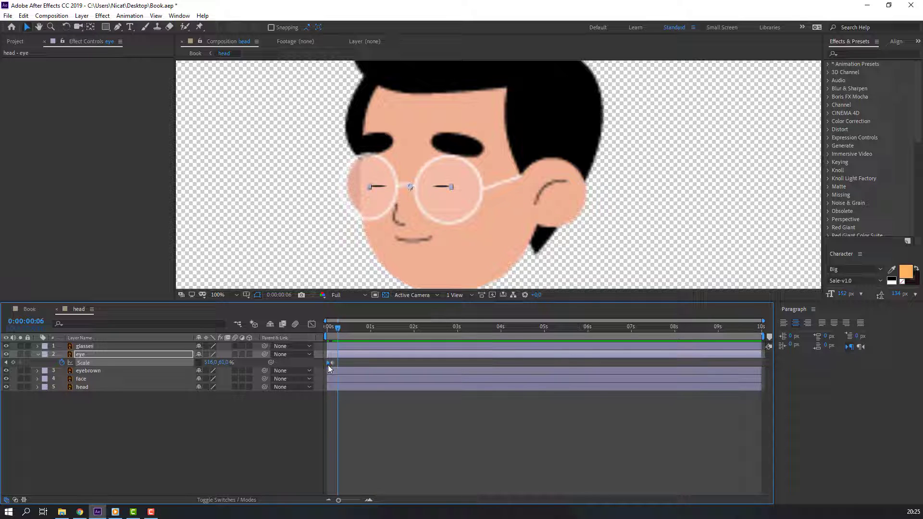
key("ctrl+c")
key("ctrl+v")
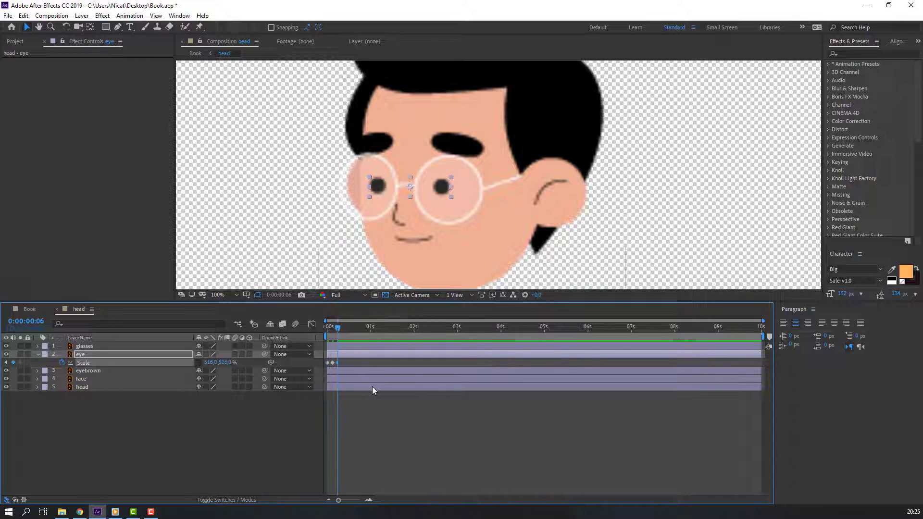
- Apply Easy Ease to the eye layer's three Scale keyframes and preview the blink
right_click(327, 363)
mouse_move(380, 482)
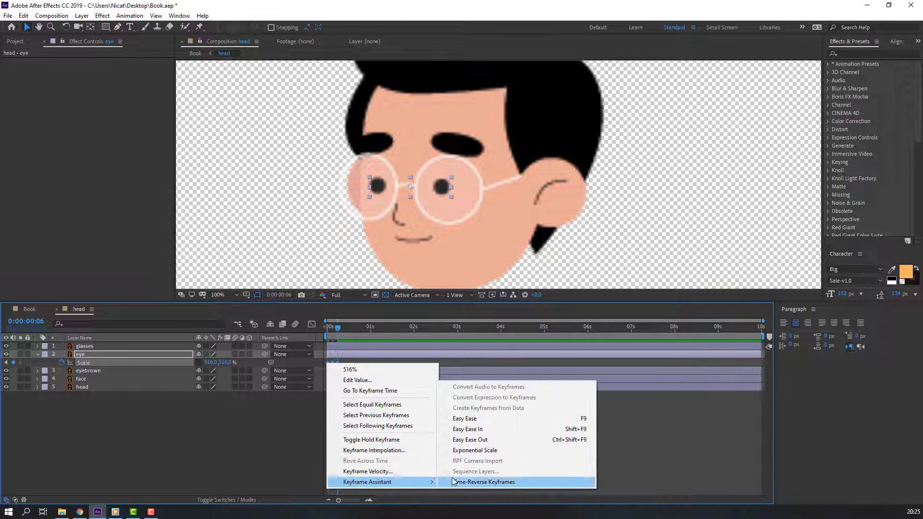
left_click(465, 419)
left_click(423, 426)
key("space")
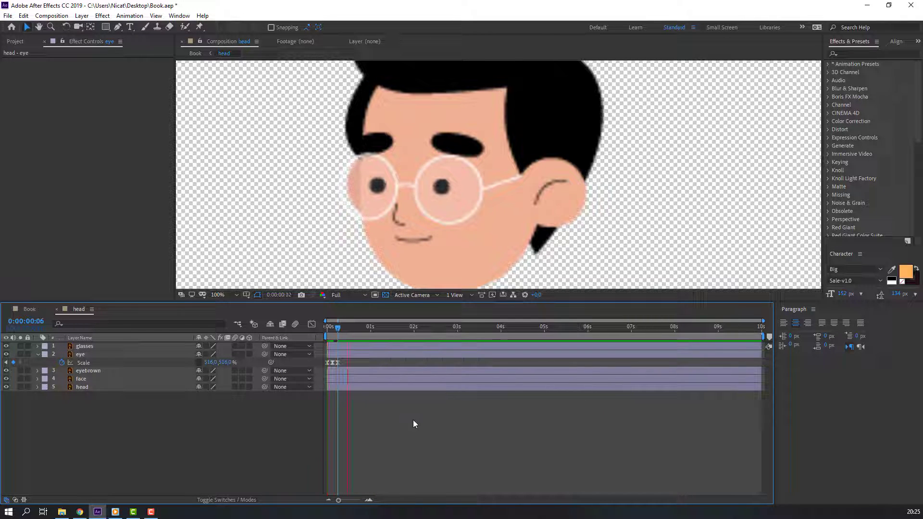
- Repeat the blink by pasting copies of the eye layer's three eased Scale keyframes at roughly even intervals from 0:00:01:06 to just before 7 seconds
left_click_drag(344, 360, 316, 367)
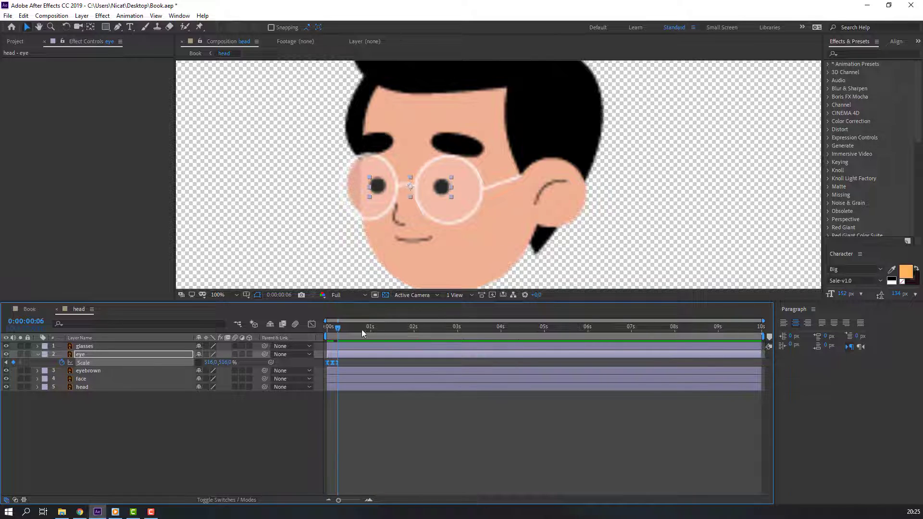
left_click_drag(361, 329, 385, 331)
key("ctrl+v")
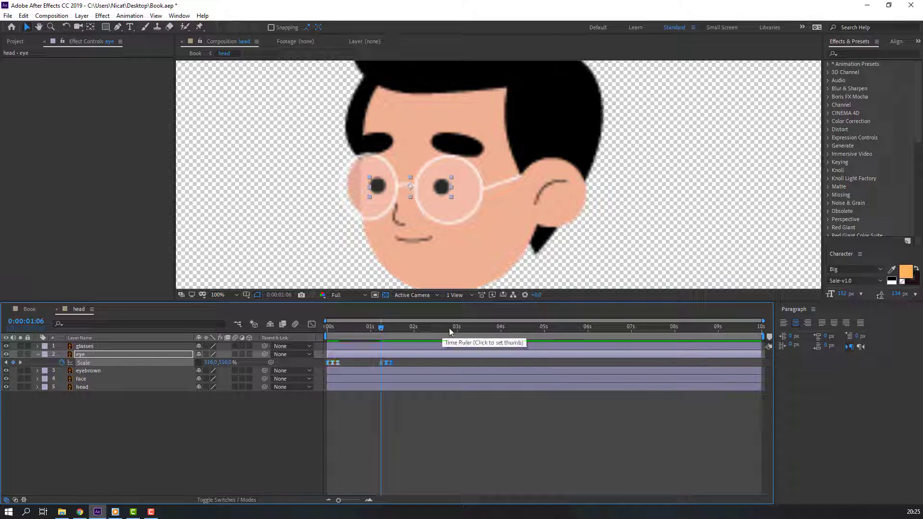
left_click_drag(450, 331, 432, 331)
key("ctrl+v")
left_click_drag(490, 331, 495, 330)
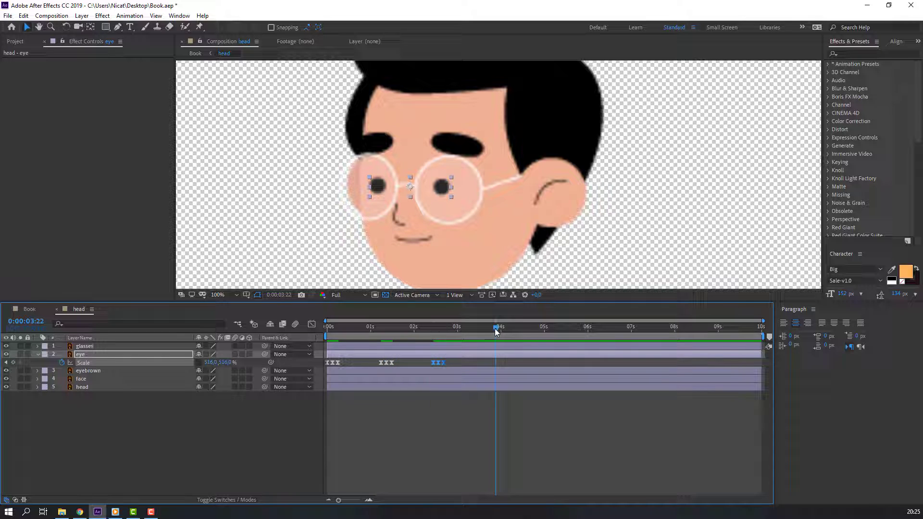
left_click(550, 326)
key("ctrl+v")
left_click(615, 327)
key("ctrl+v")
left_click_drag(615, 327, 681, 326)
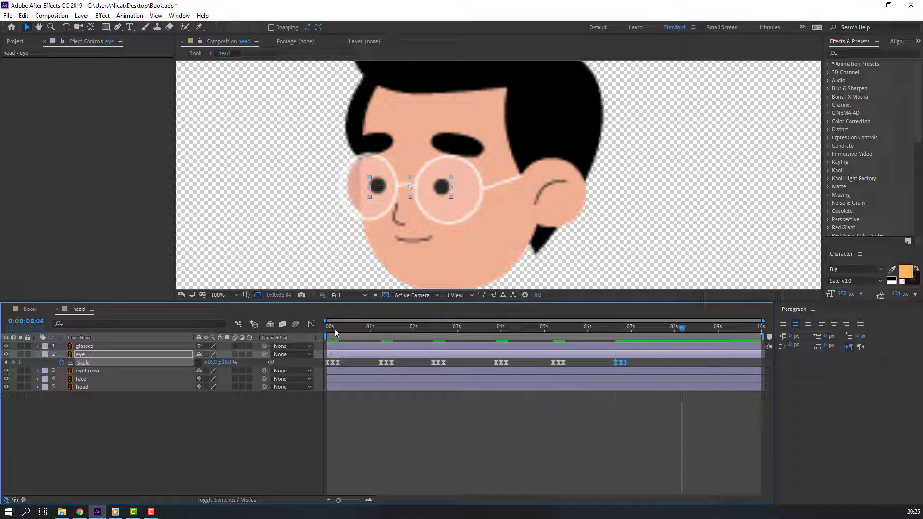
- Return to the Book composition and preview the blinking together with the full character animation
left_click(29, 309)
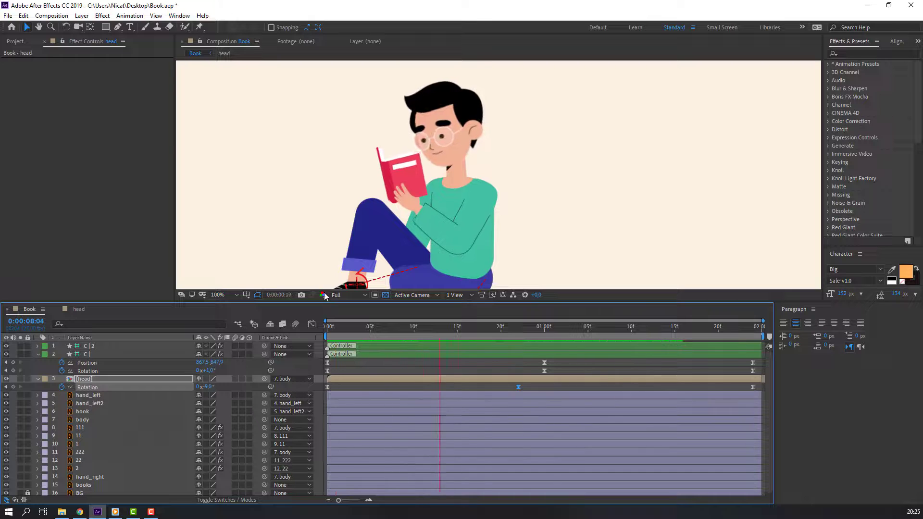
scroll(346, 242, "down", 2)
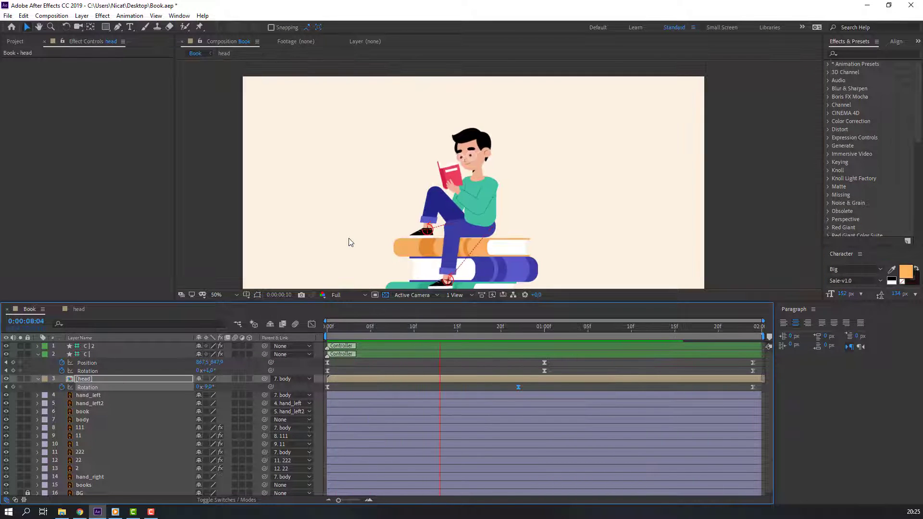